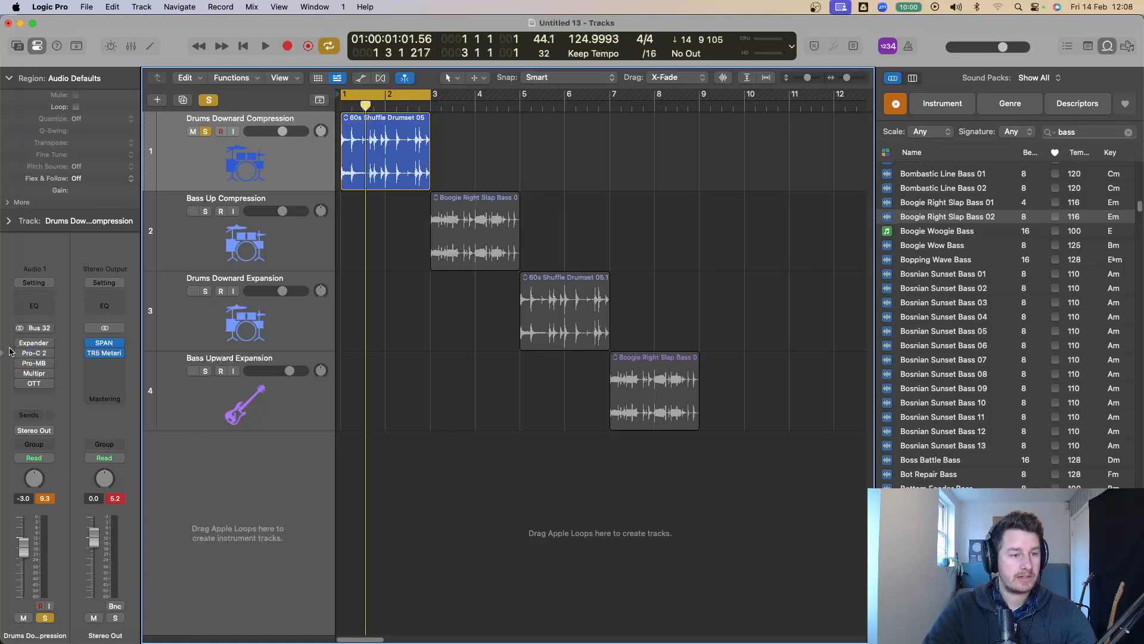
Step: Insert the Compressor plug-in above the Expander on the Drums Downward Compression track and move its window aside
click(33, 342)
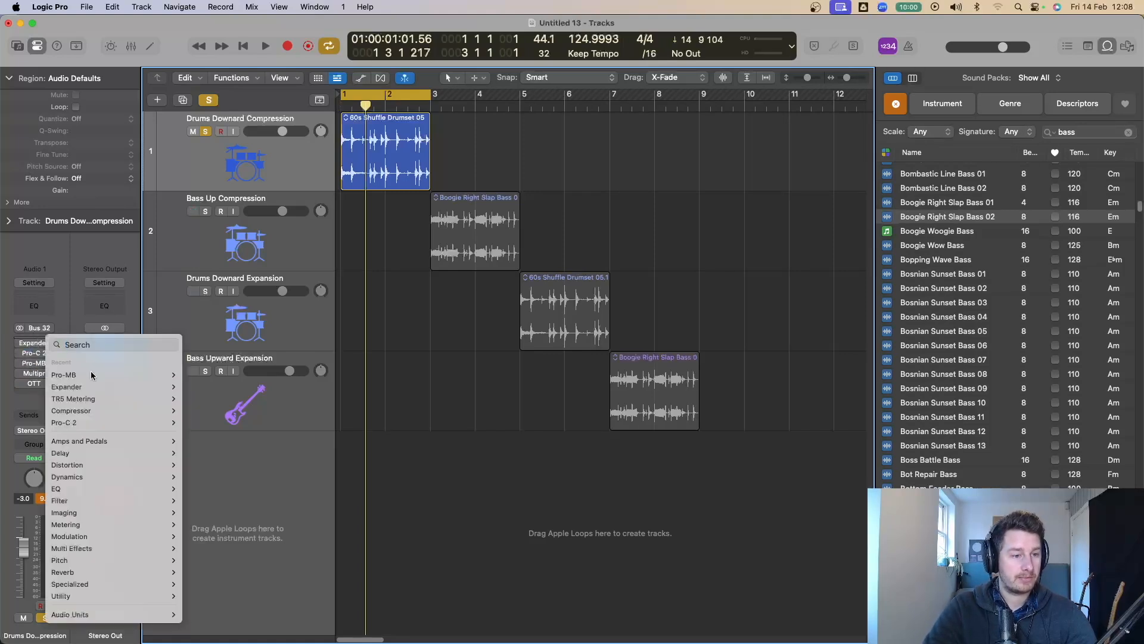
click(91, 410)
drag(382, 169, 508, 162)
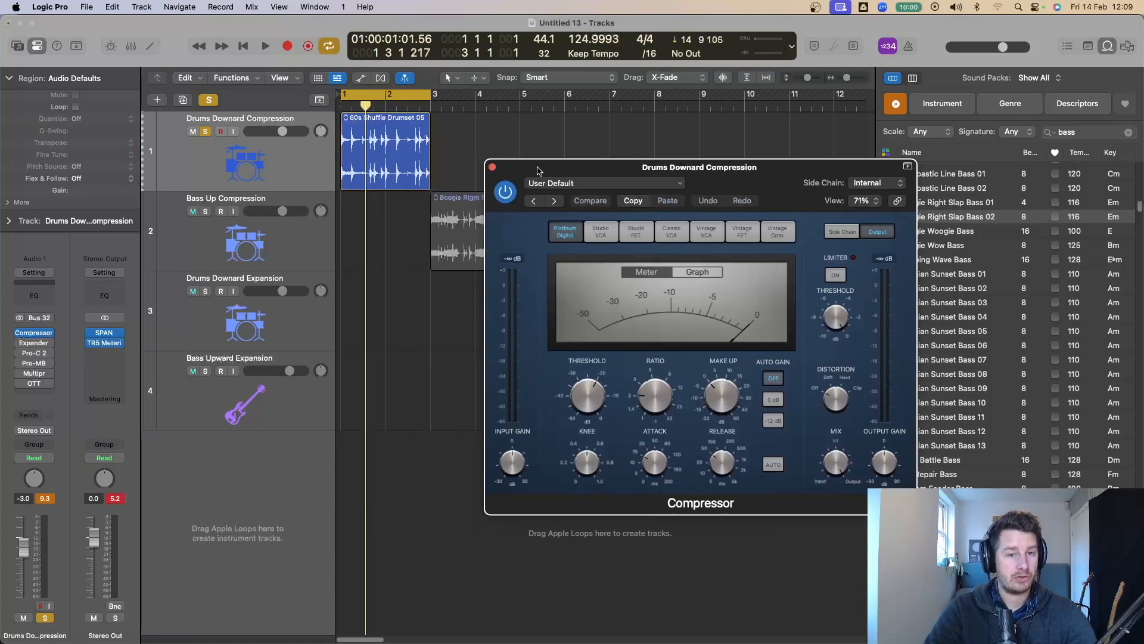
Step: Open Pro-C 2 from the drum track and TR5 Metering from the stereo output, and arrange their windows for viewing together
click(20, 354)
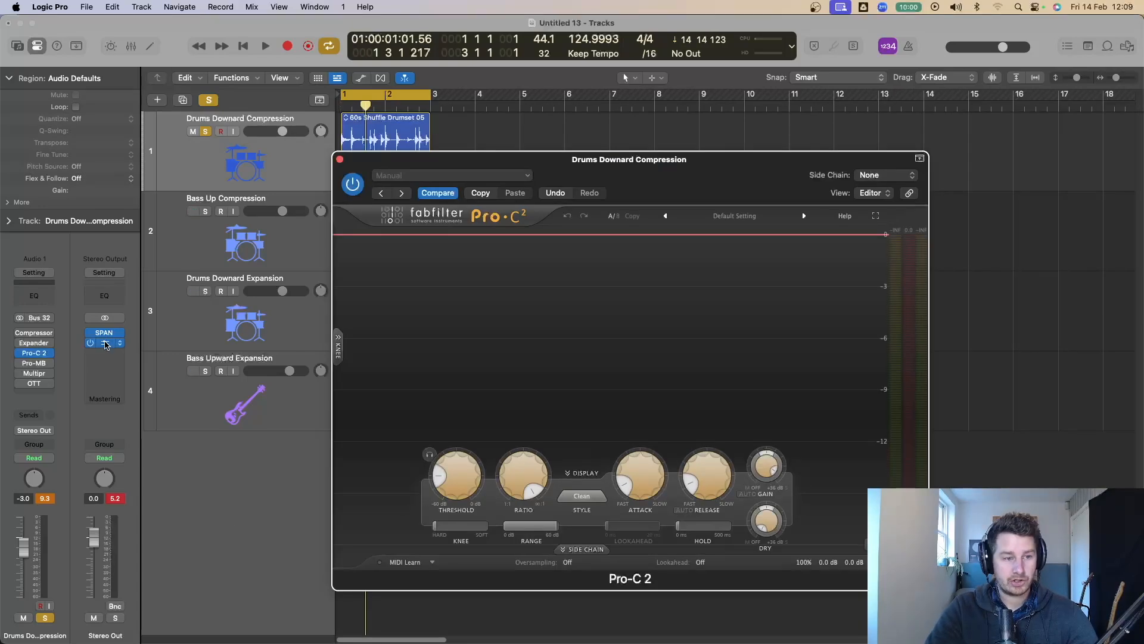
click(105, 343)
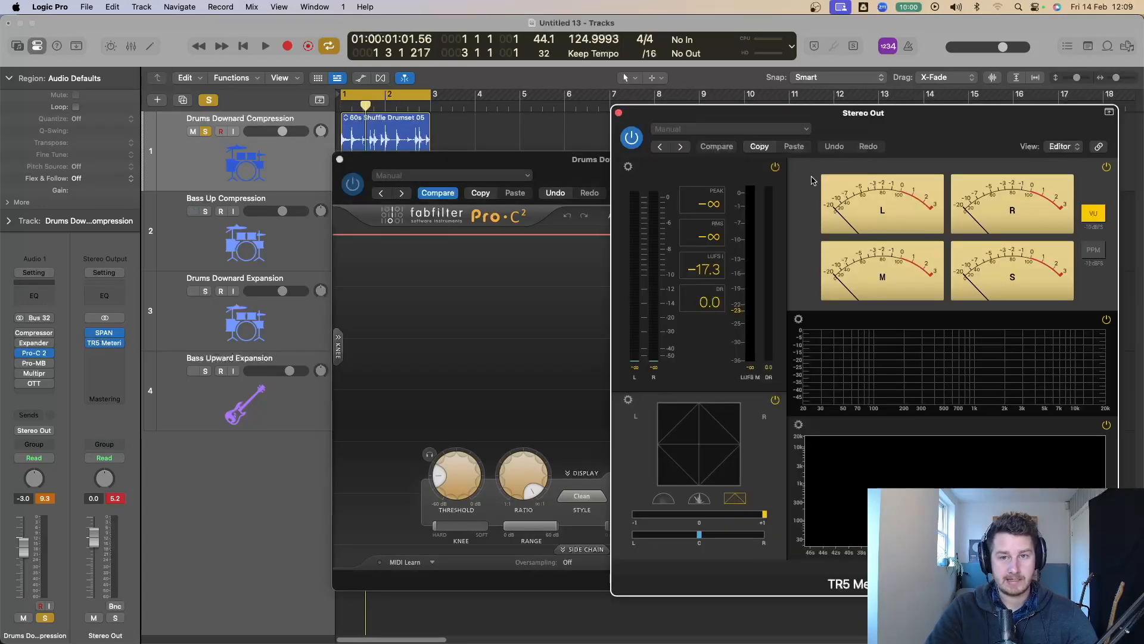
drag(823, 117, 847, 108)
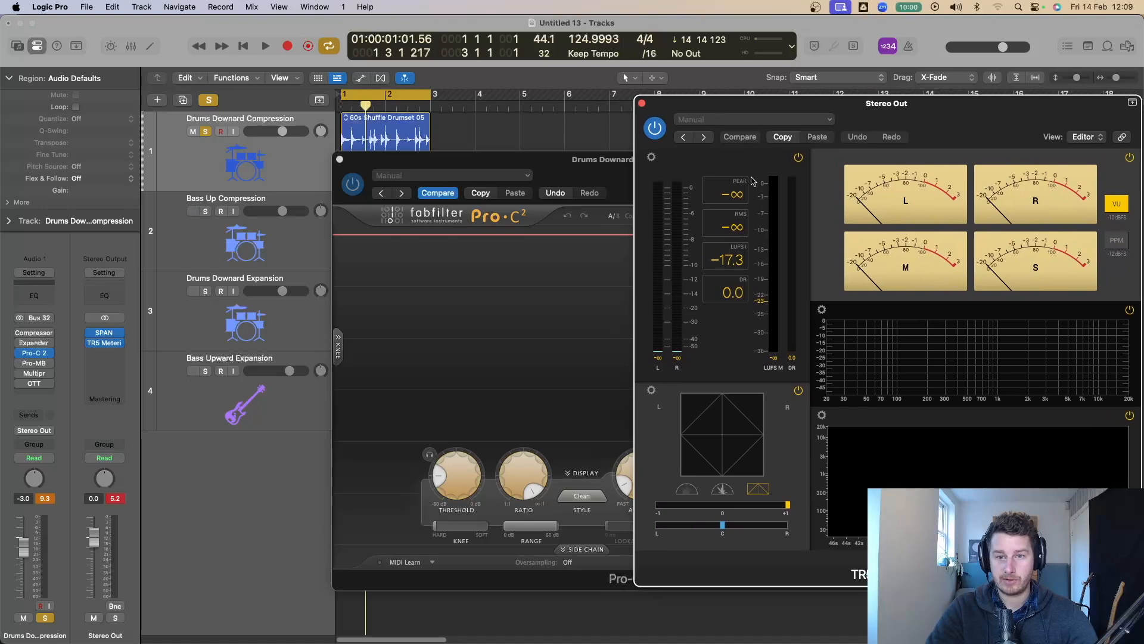
click(533, 164)
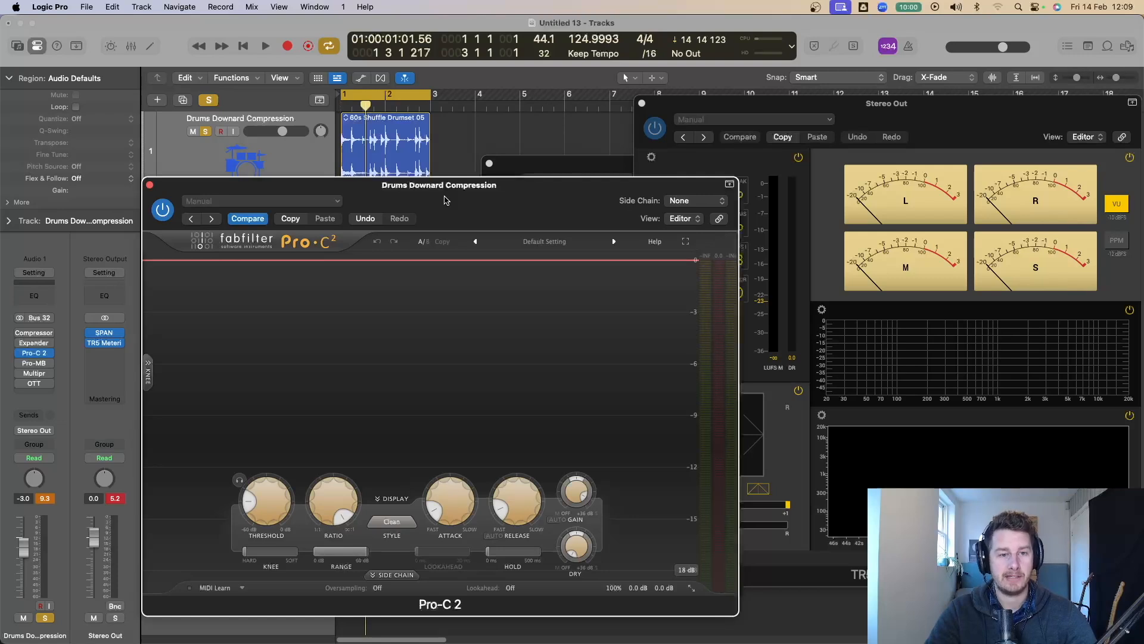
Step: Bypass Pro-C 2 and play the drum loop to hear it without compression
click(162, 210)
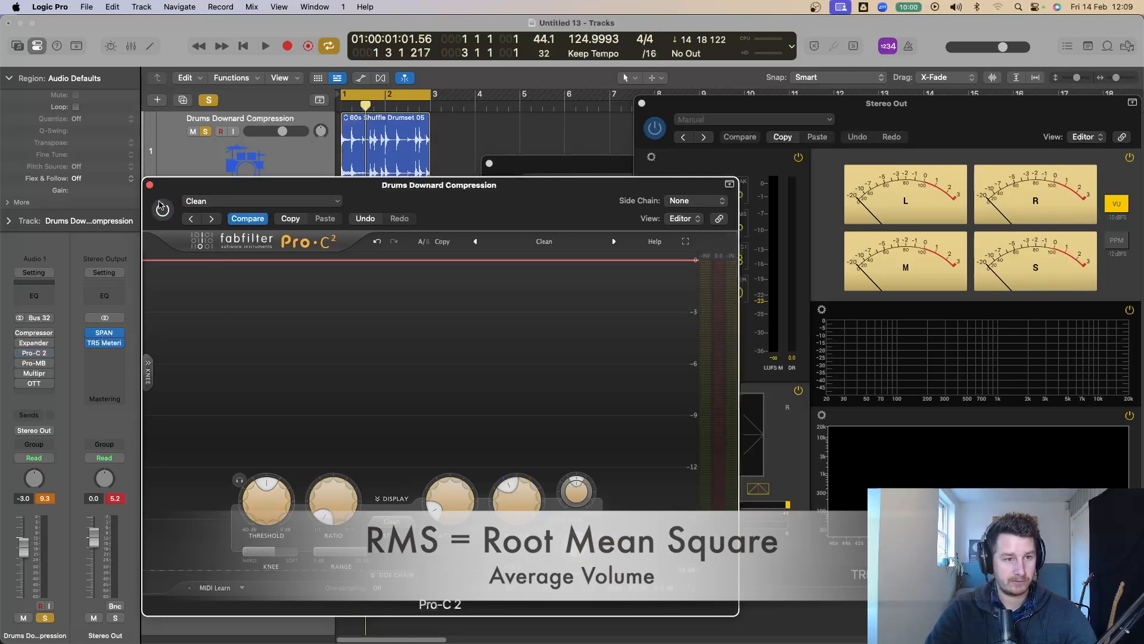
key(space)
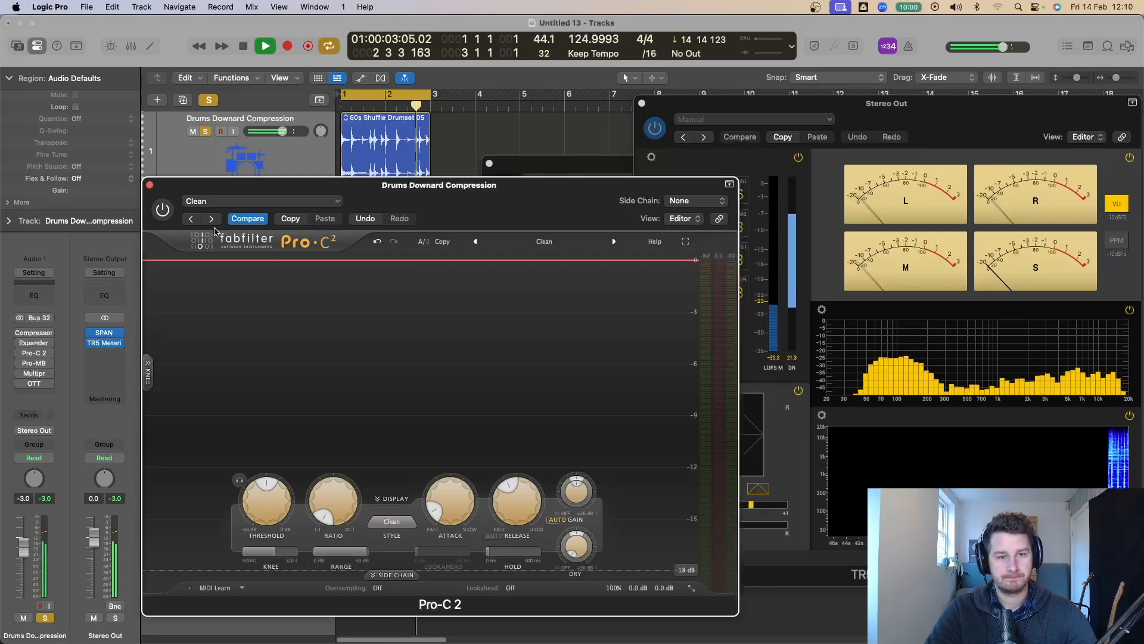
key(space)
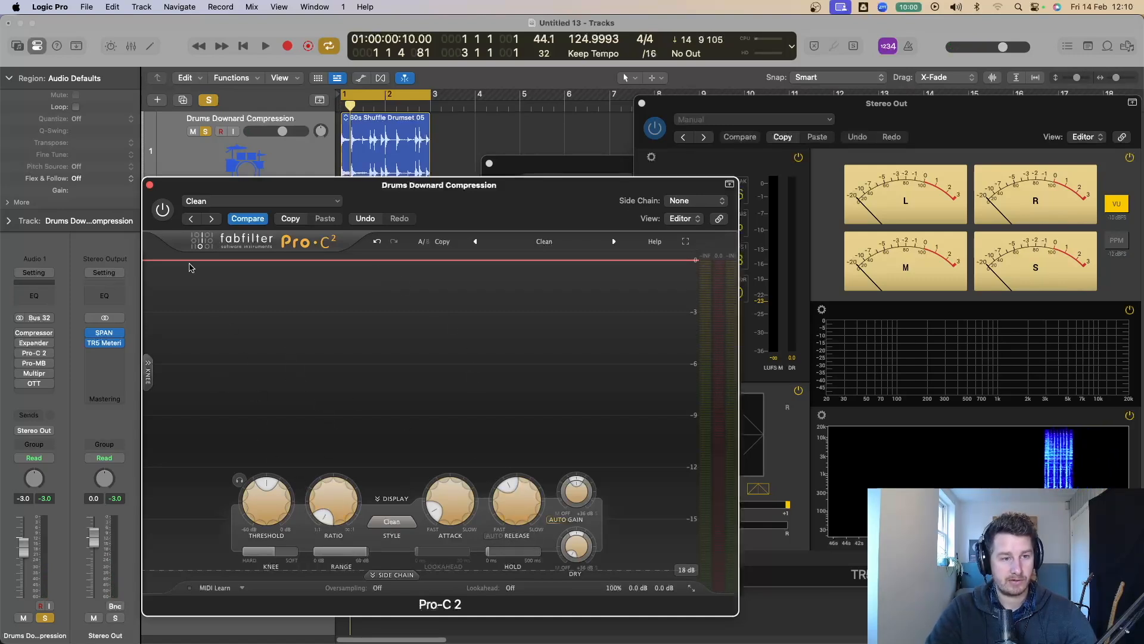
Step: Re-enable Pro-C 2 with its threshold fully raised and play the drum loop
click(156, 213)
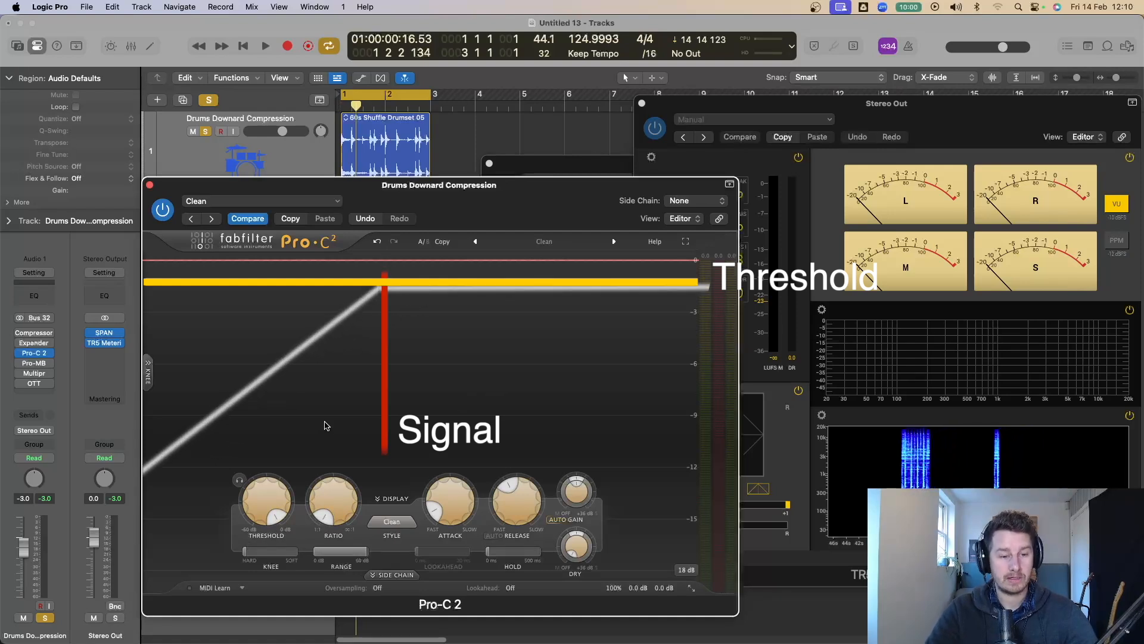
mouse_move(338, 512)
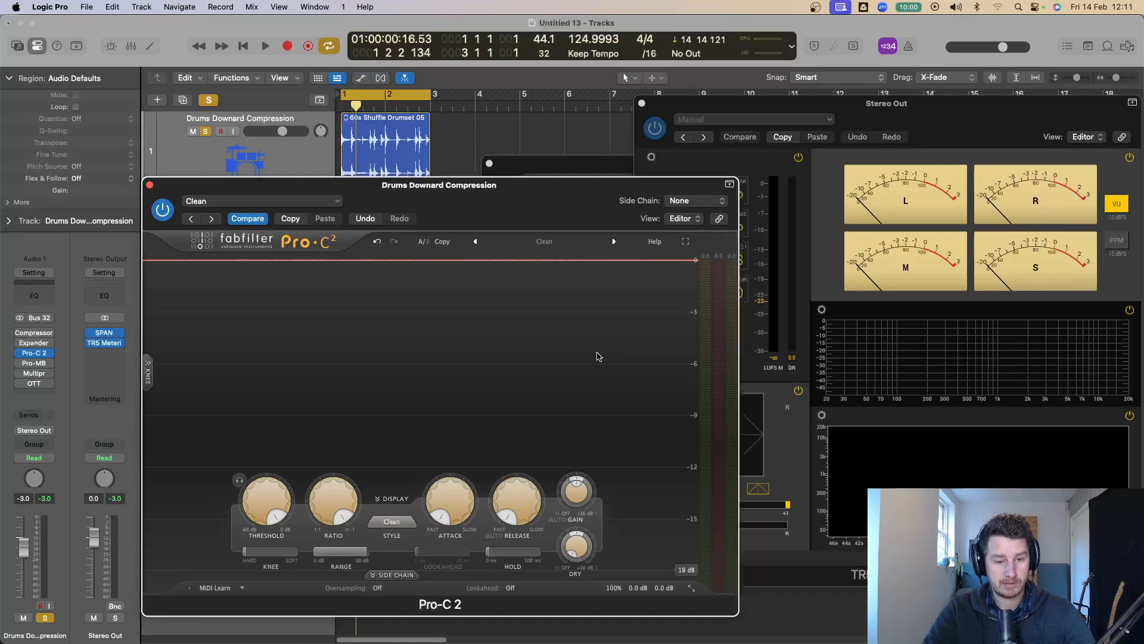
key(space)
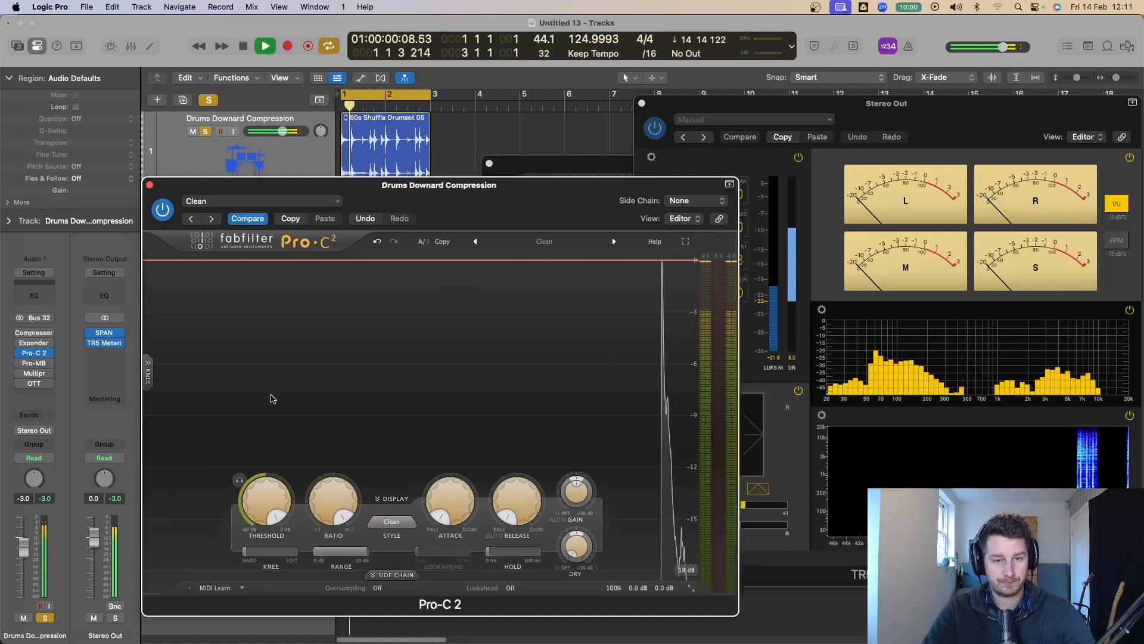
key(space)
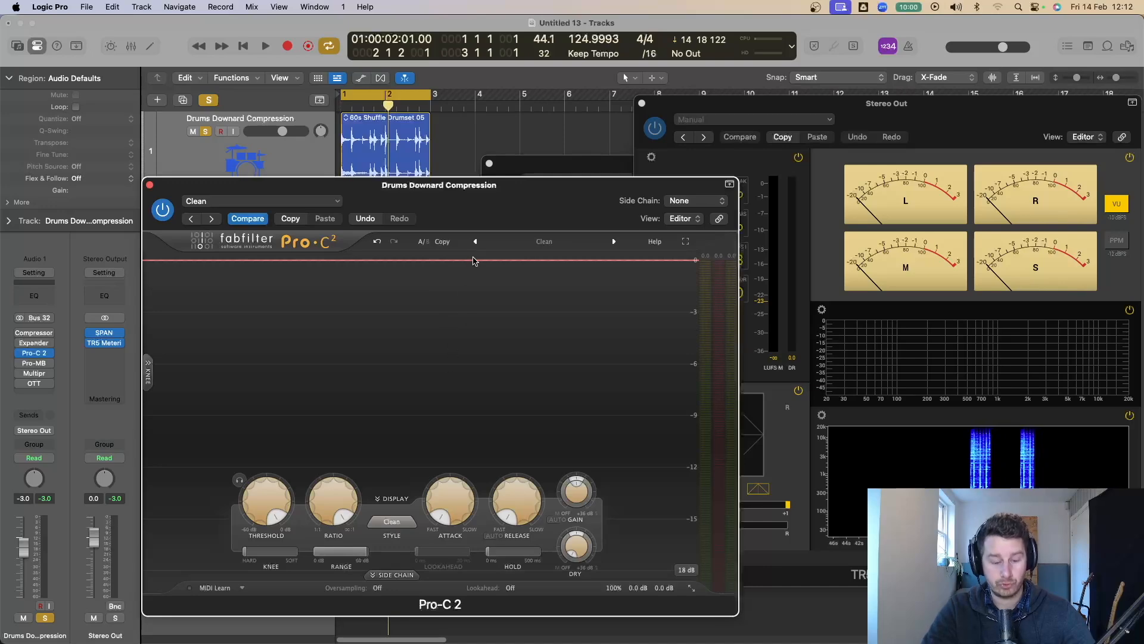
Step: Lower the Pro-C 2 threshold to about -18 dB during playback and replay the loop to watch the gain reduction
key(space)
drag(269, 503, 288, 638)
key(space)
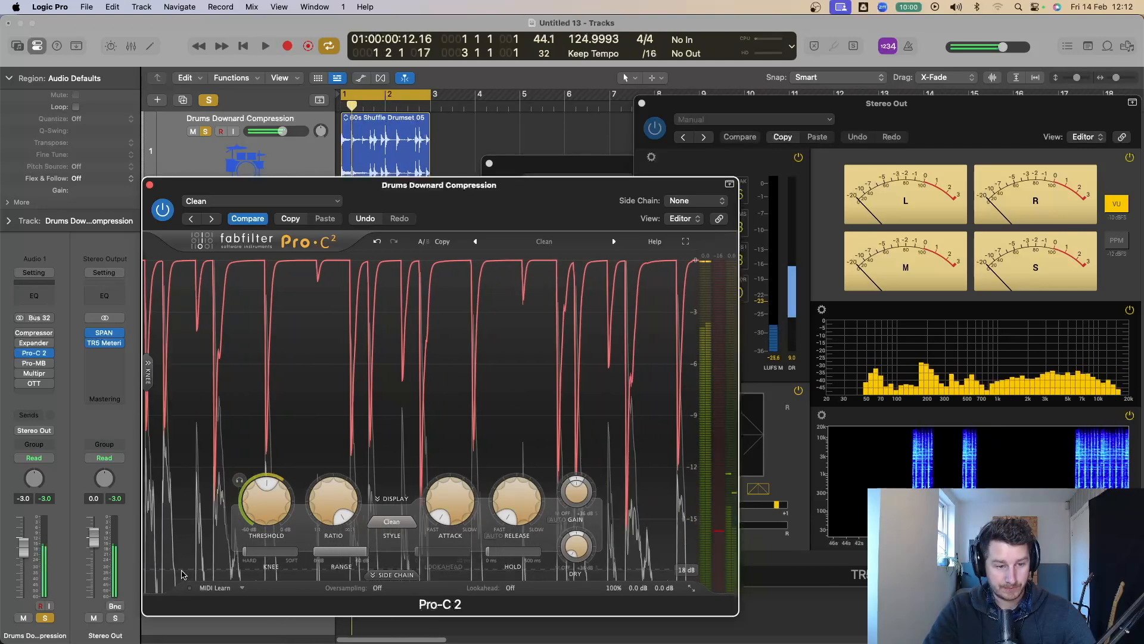
key(space)
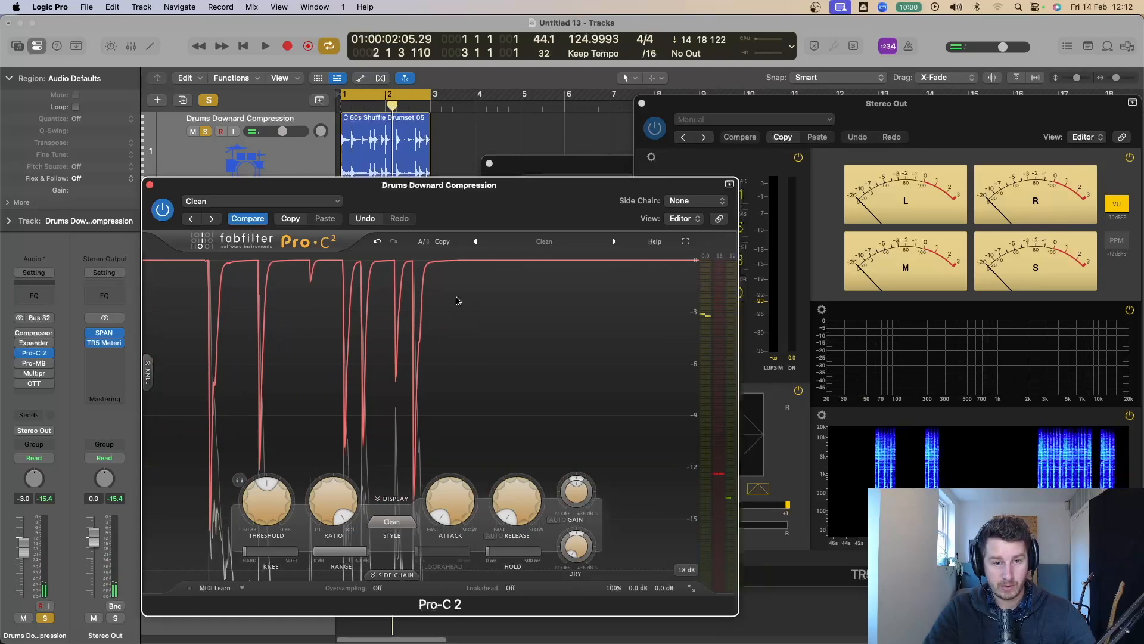
key(space)
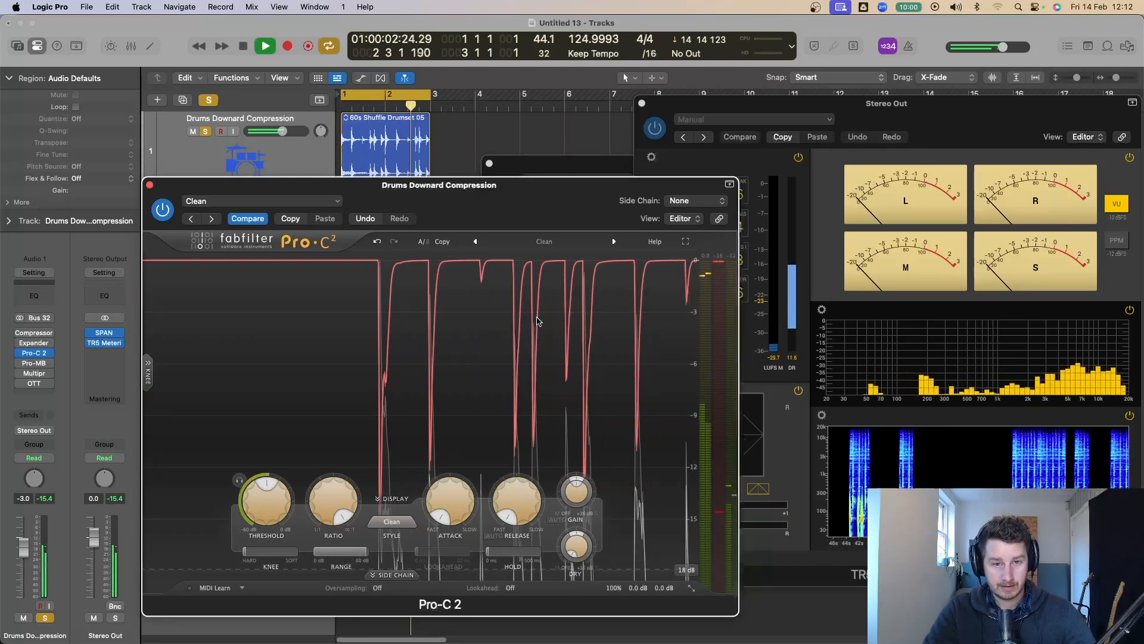
key(space)
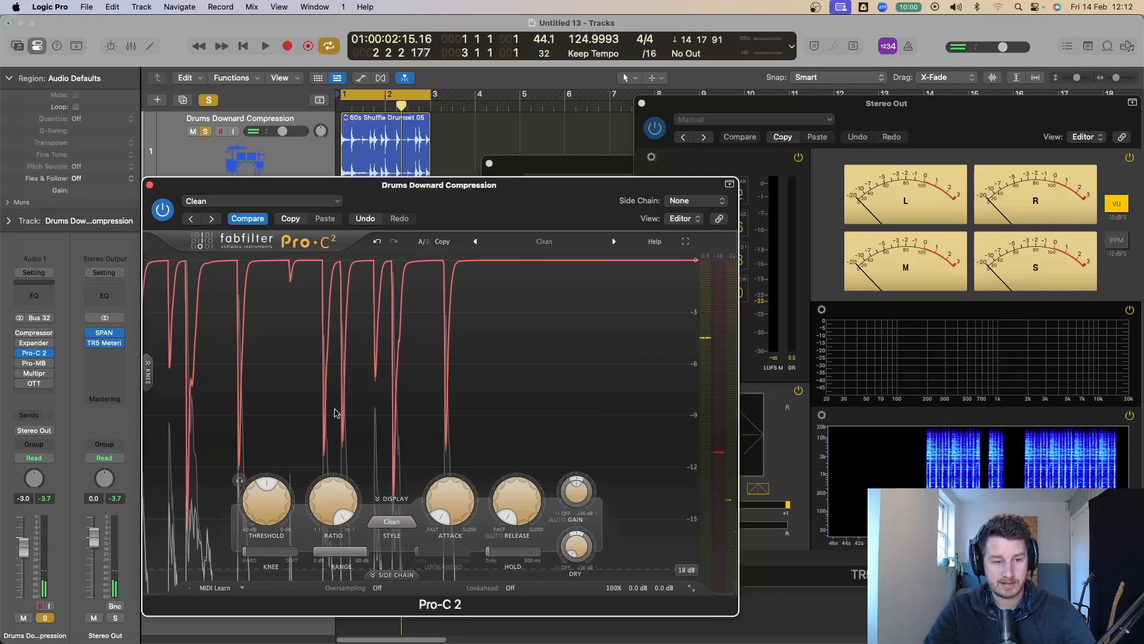
Step: Try the Pro-C 2 threshold at its minimum during playback, and settle it at -14.01 dB
mouse_move(265, 492)
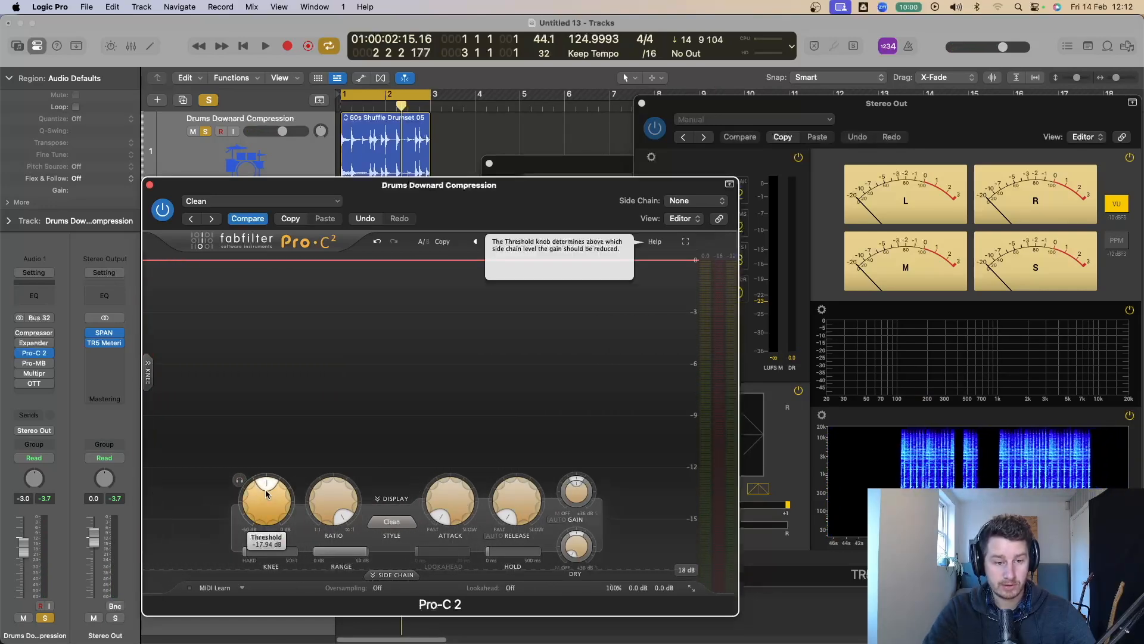
key(space)
drag(266, 488, 248, 590)
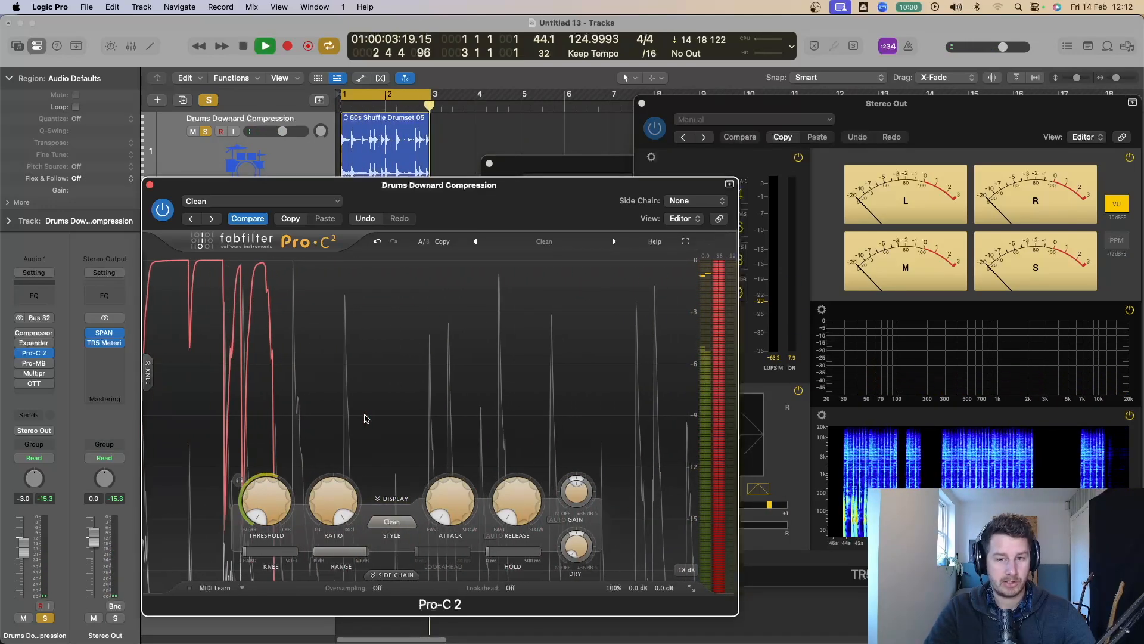
key(space)
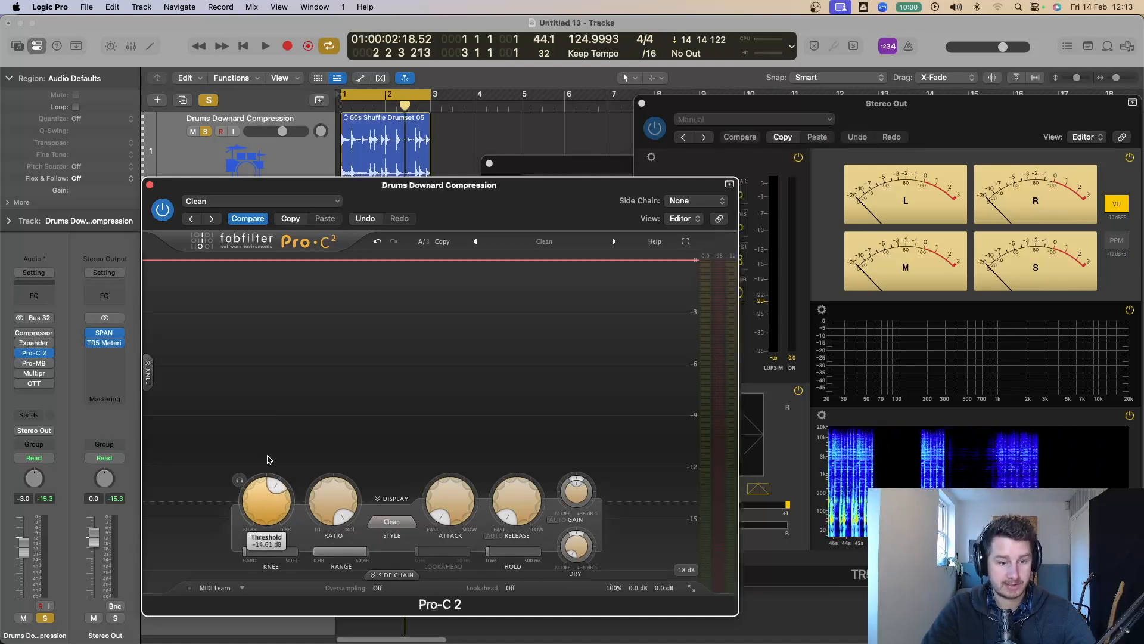
Step: Play the drum loop and toggle the Pro-C 2 bypass to compare the uncompressed and compressed sound
key(space)
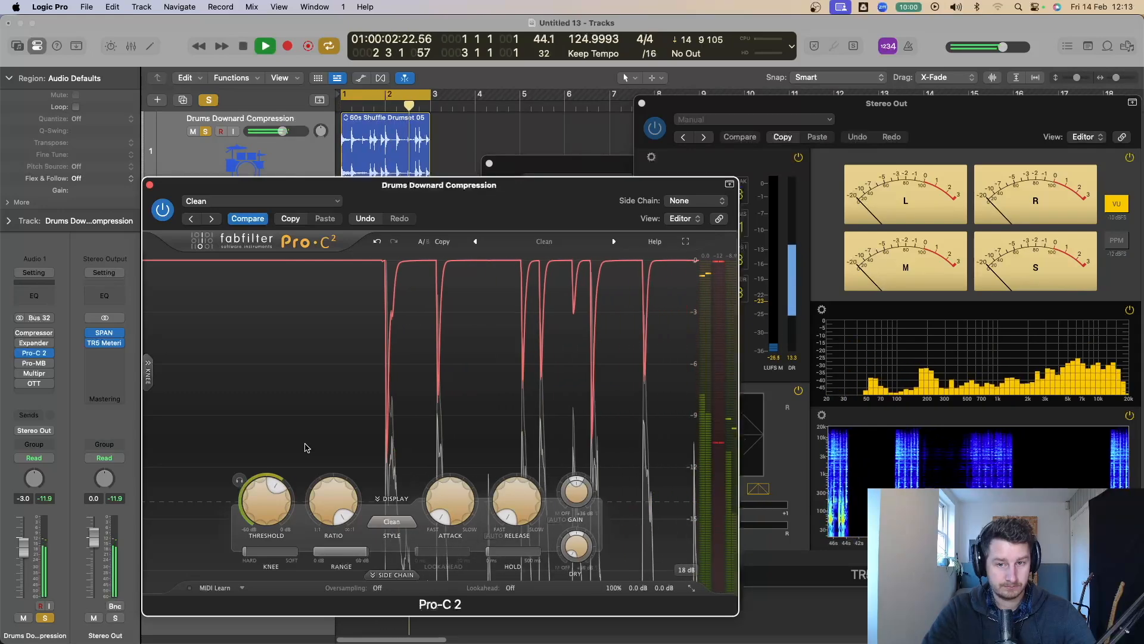
click(161, 212)
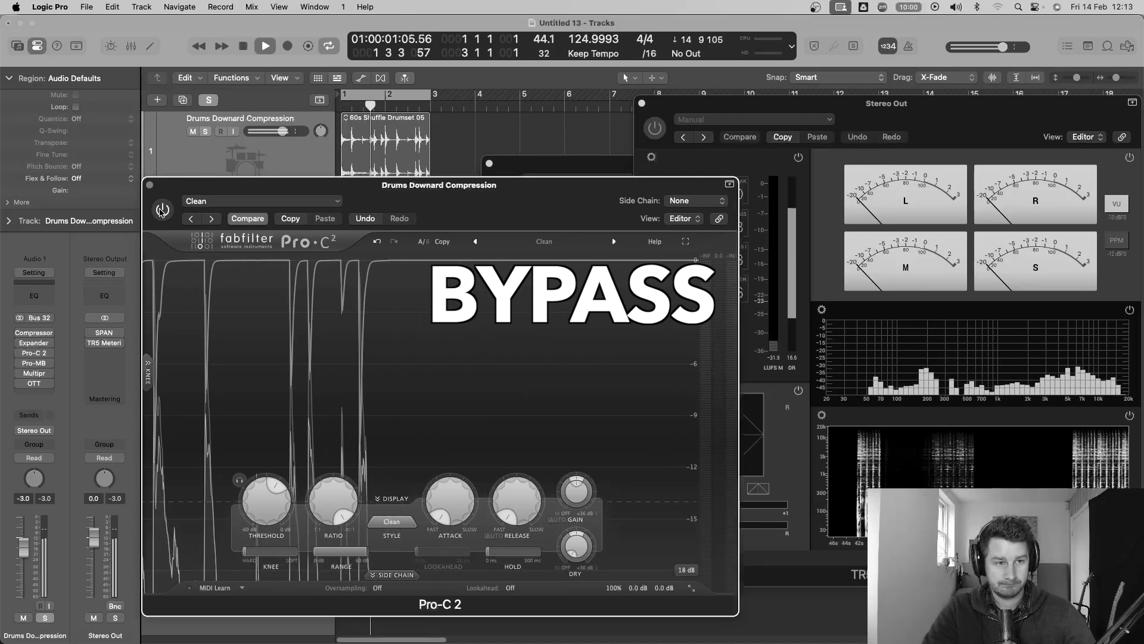
click(161, 212)
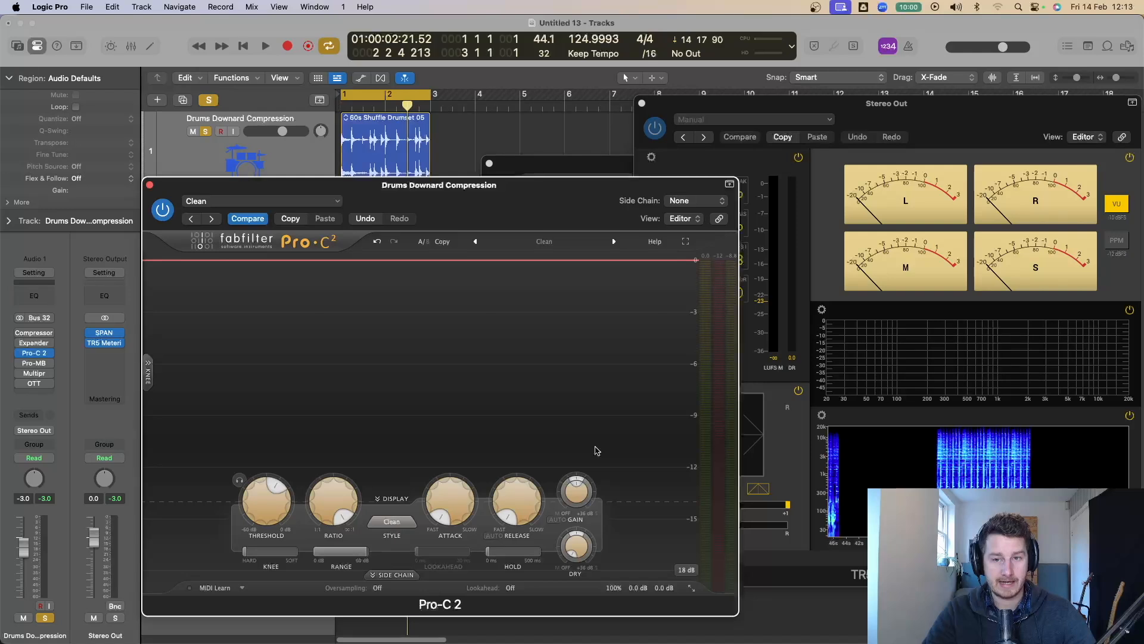
Step: Move the Pro-C 2 window clear of the meter and play the bypassed loop to read its peak and RMS levels
drag(558, 208, 444, 163)
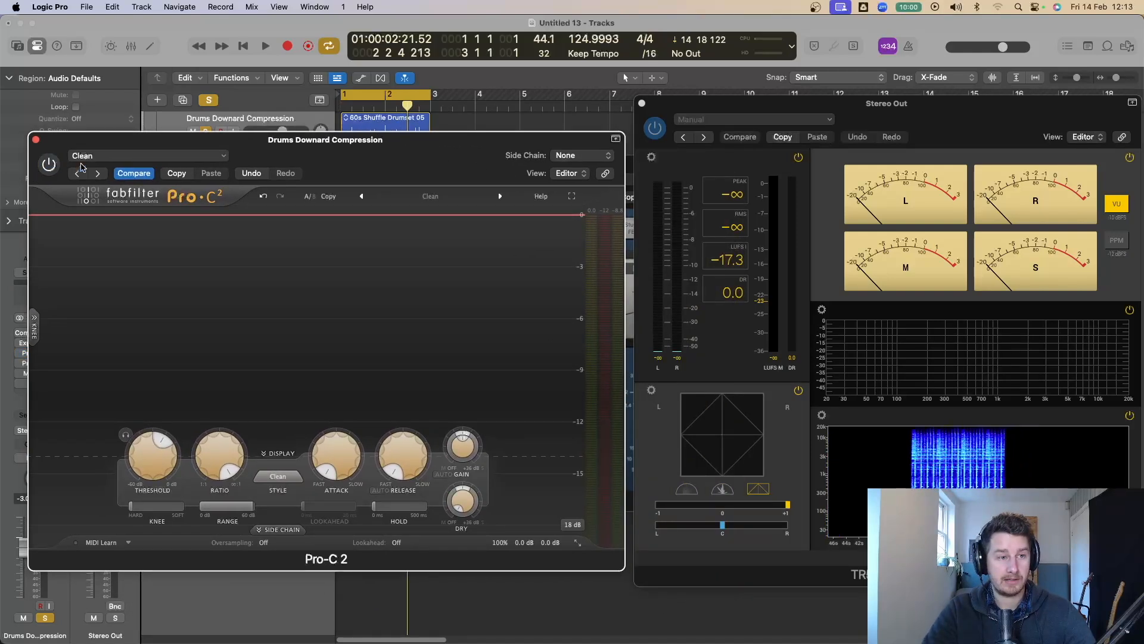
click(746, 117)
key(space)
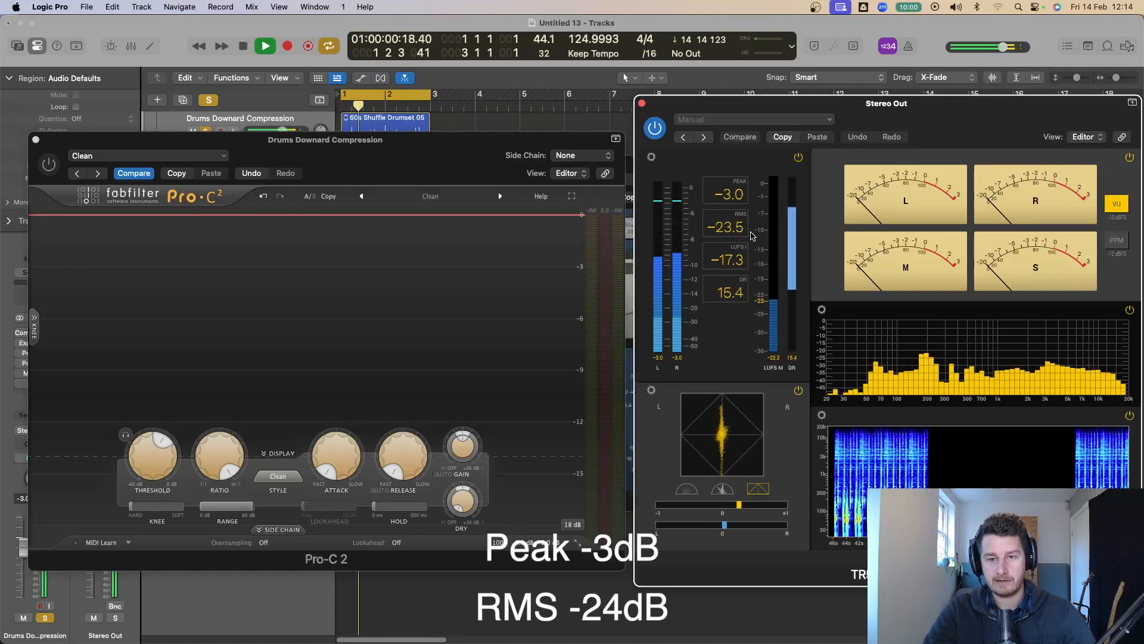
key(space)
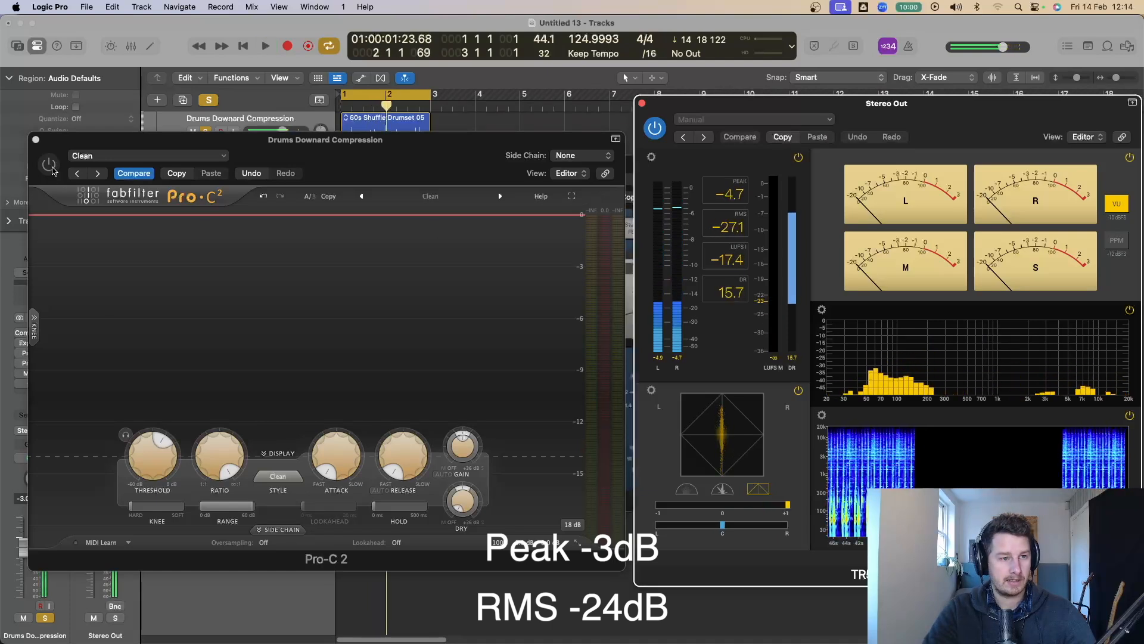
Step: Turn Pro-C 2 back on and play the loop to read the compressed peak and RMS levels
click(52, 171)
key(space)
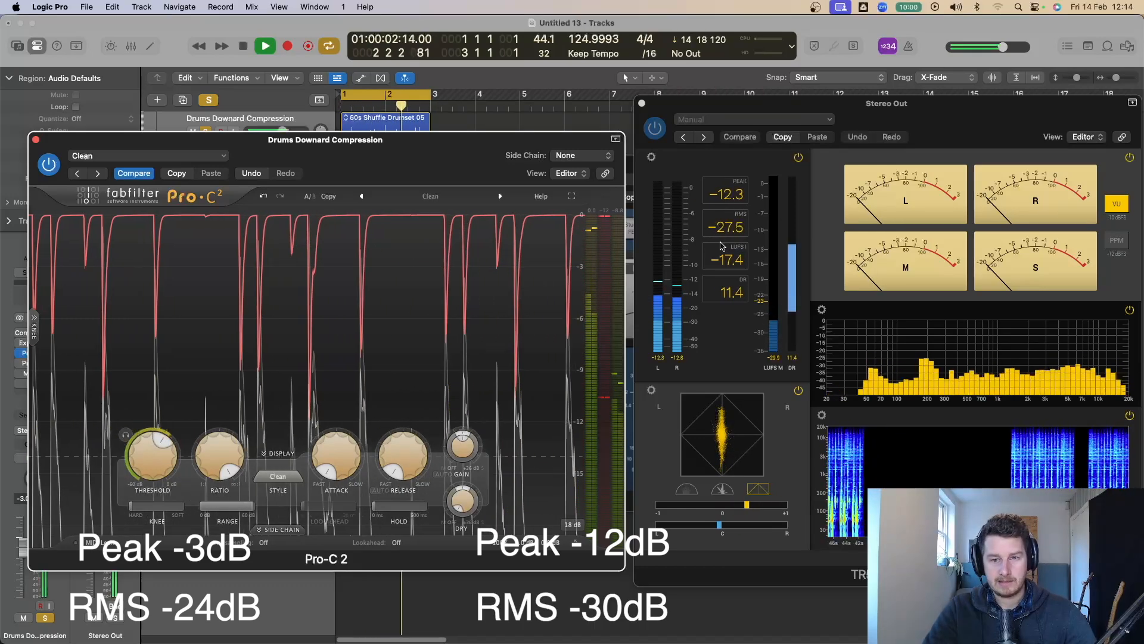
key(space)
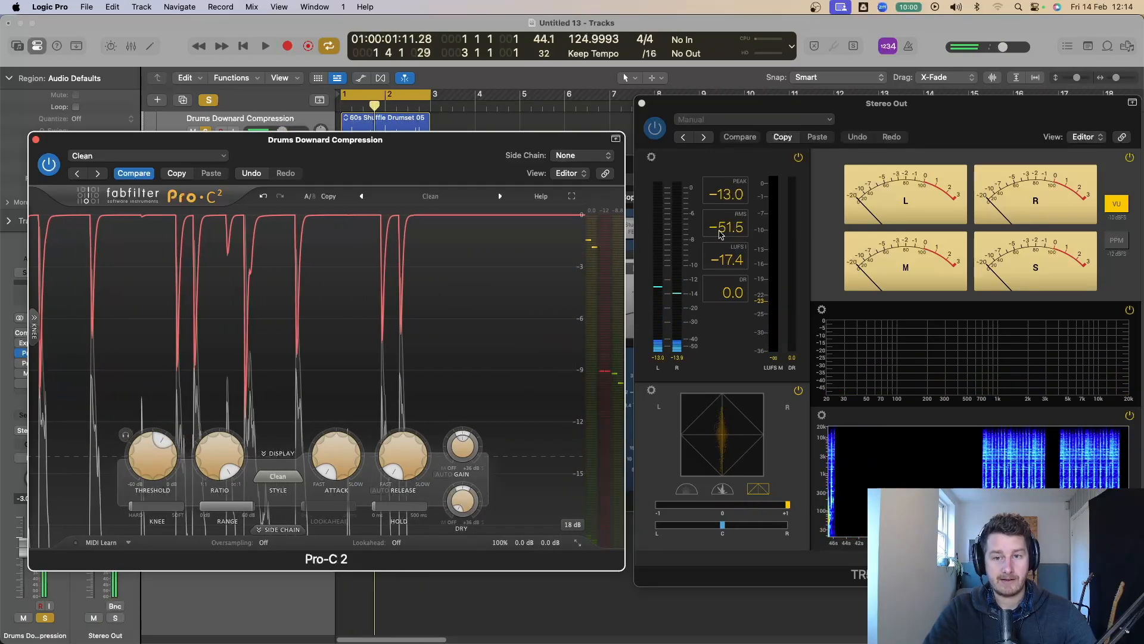
Step: Raise the Pro-C 2 output gain during playback to bring the peak back near the uncompressed level
mouse_move(377, 475)
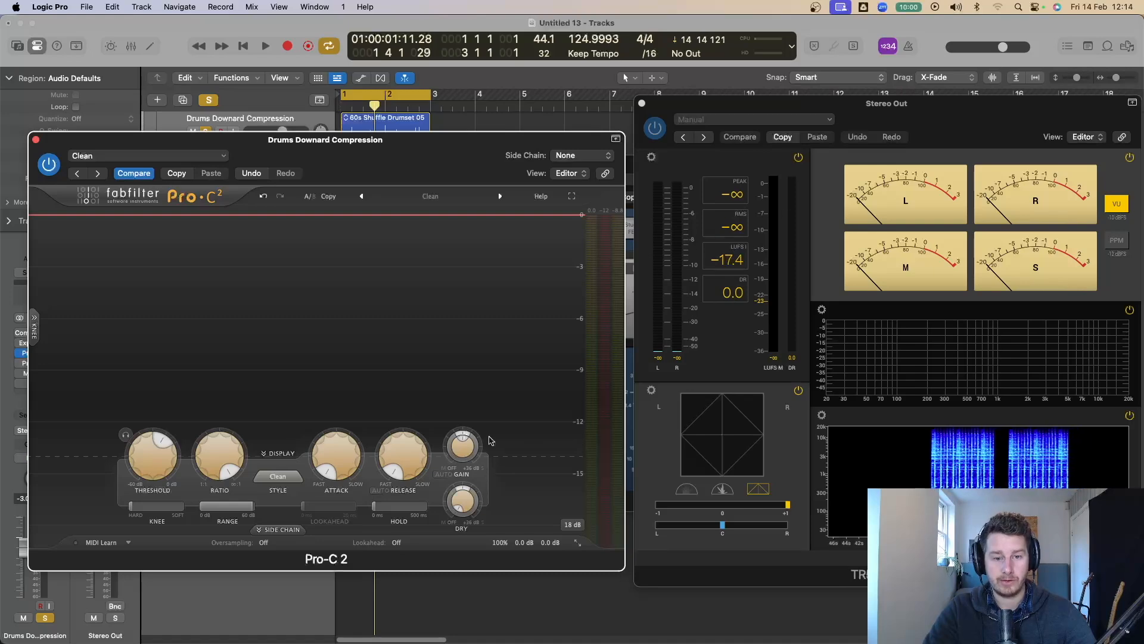
key(space)
mouse_move(464, 453)
drag(462, 449, 476, 387)
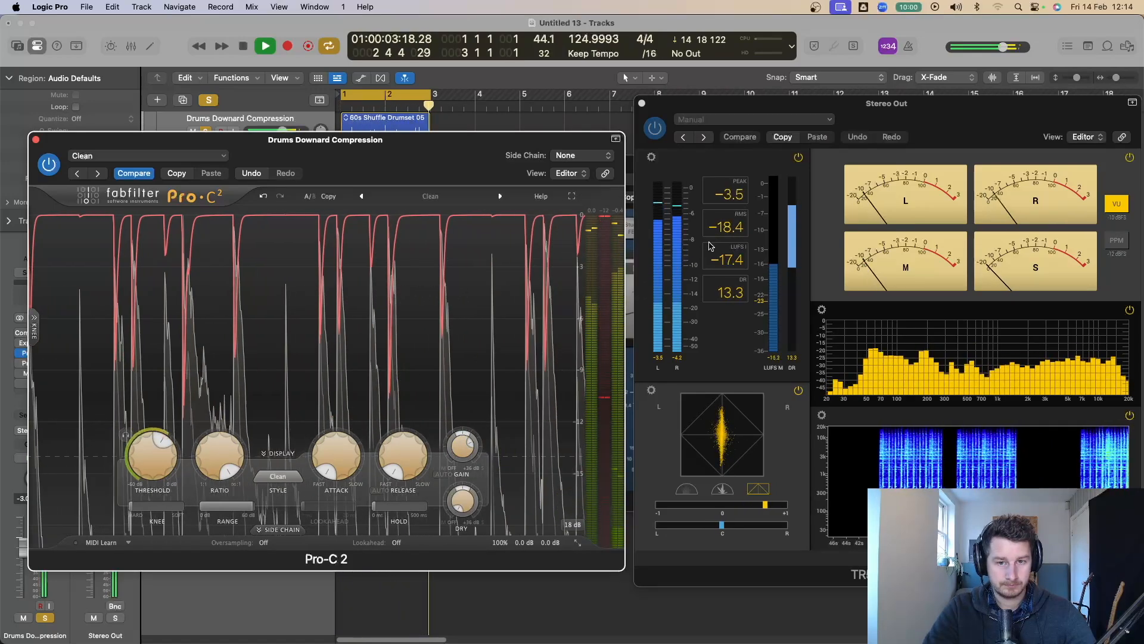
Step: Toggle the Pro-C 2 bypass during playback and compare the RMS levels with and without gain-compensated compression
click(49, 164)
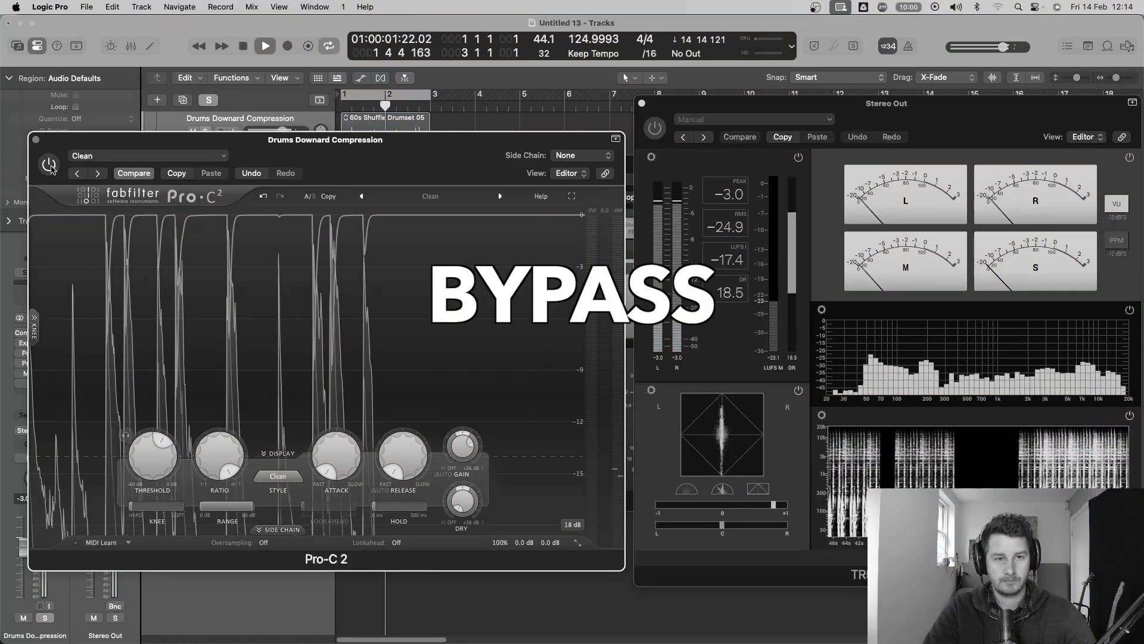
click(49, 164)
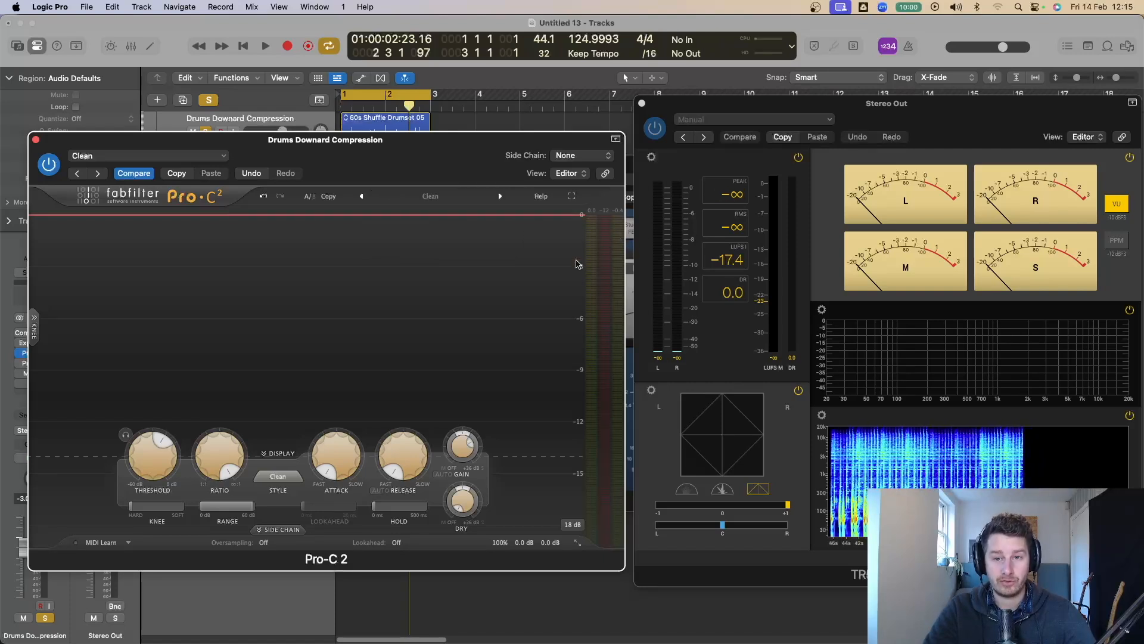
key(space)
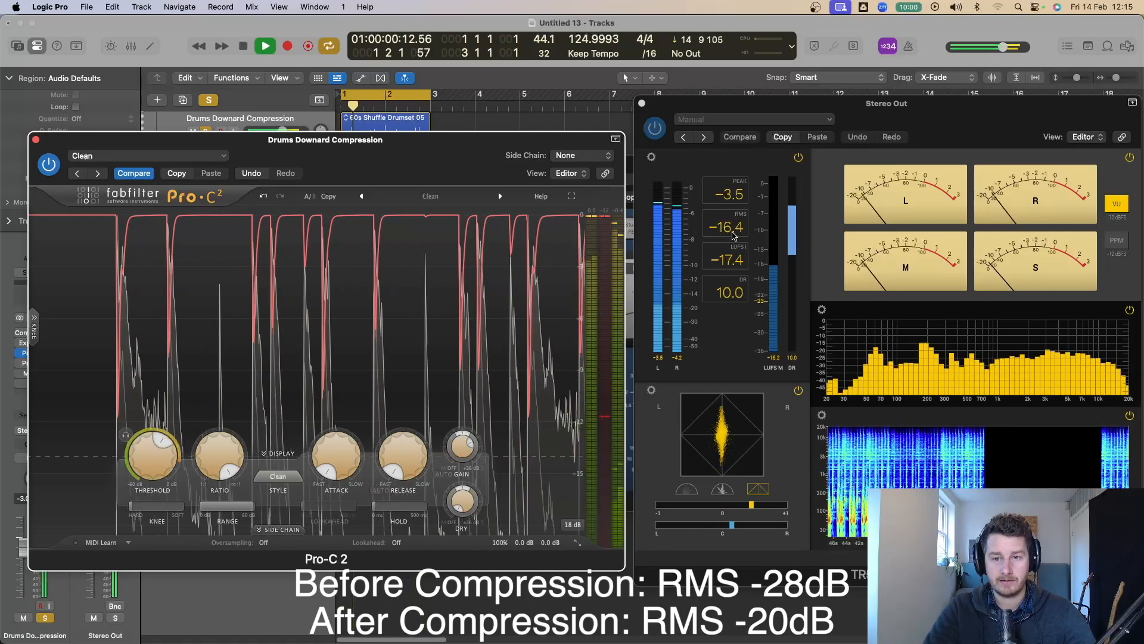
click(49, 165)
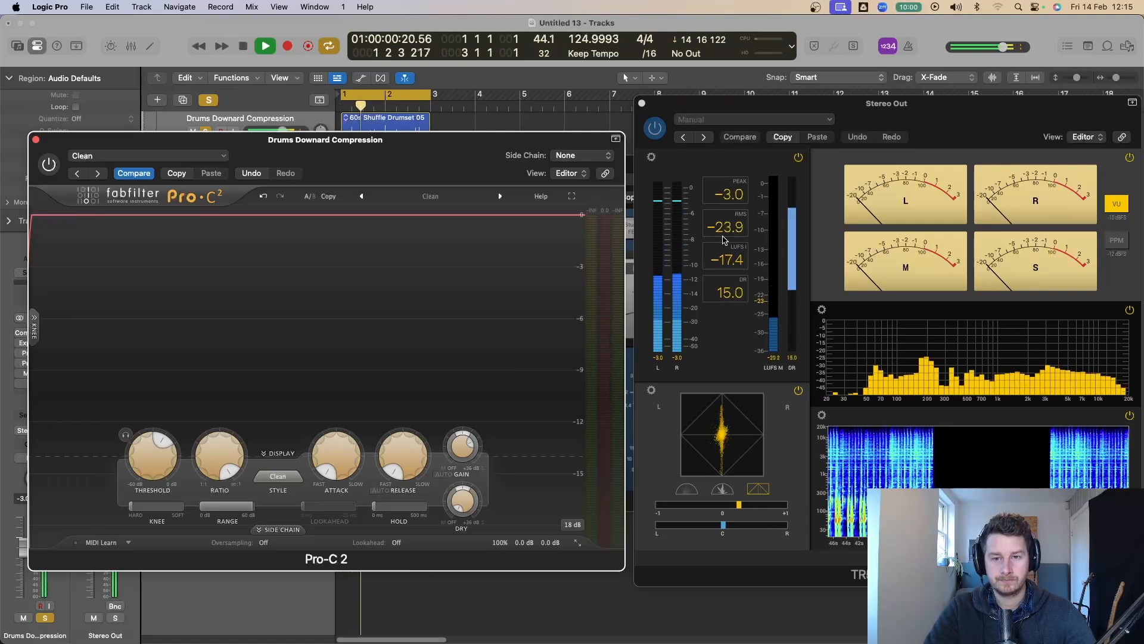
click(723, 239)
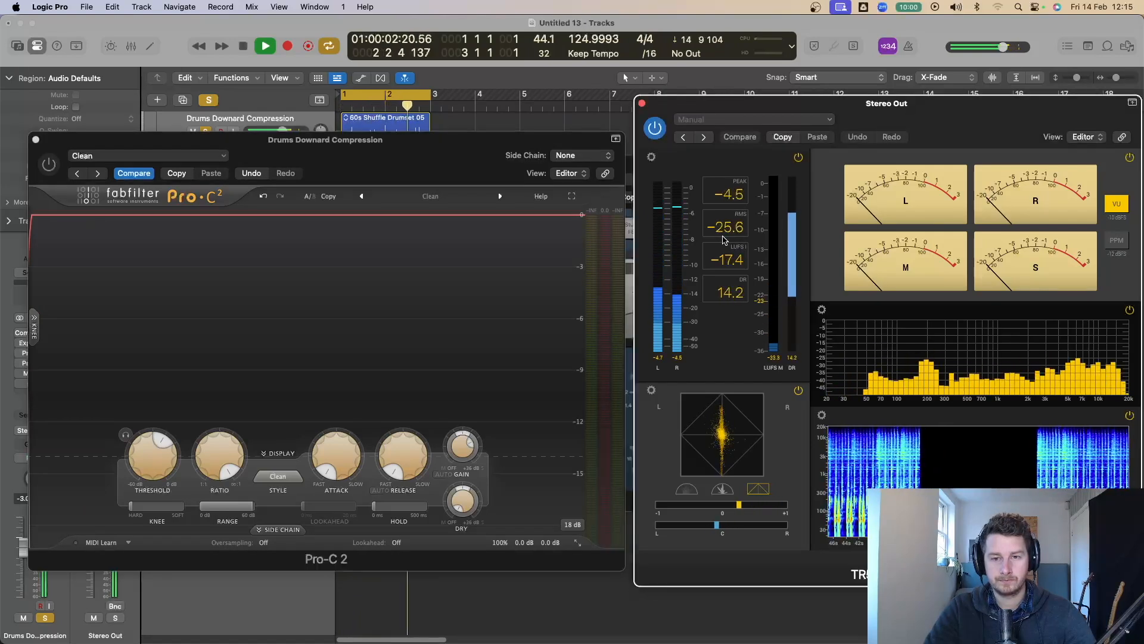
Step: Stop the drum loop and play the unprocessed slap bass loop on the Bass Up Compression track
key(space)
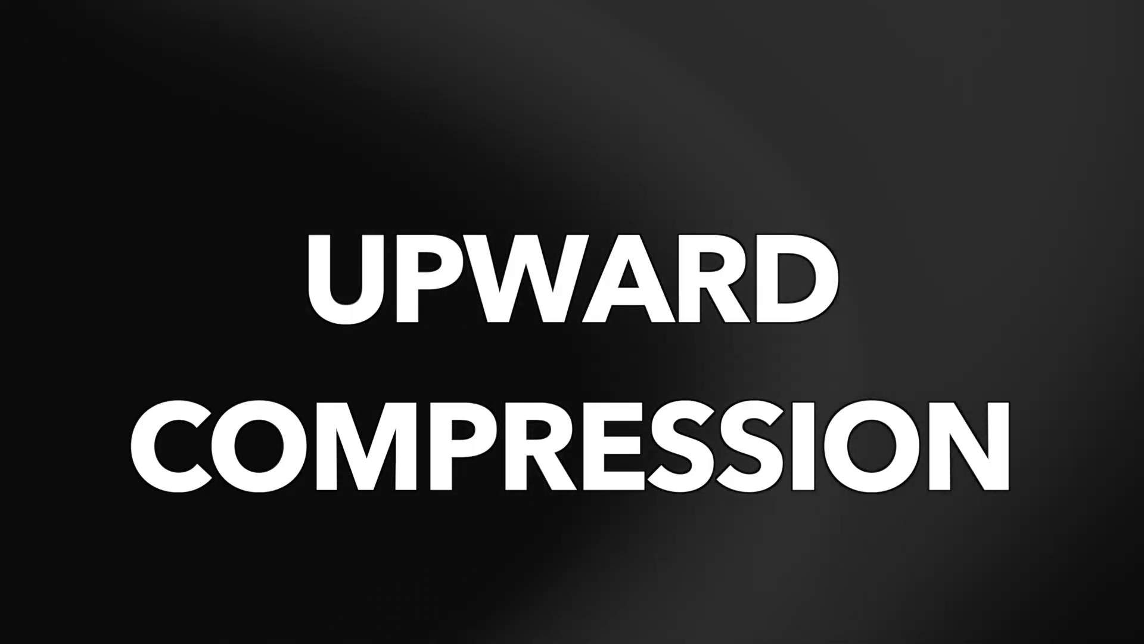
key(space)
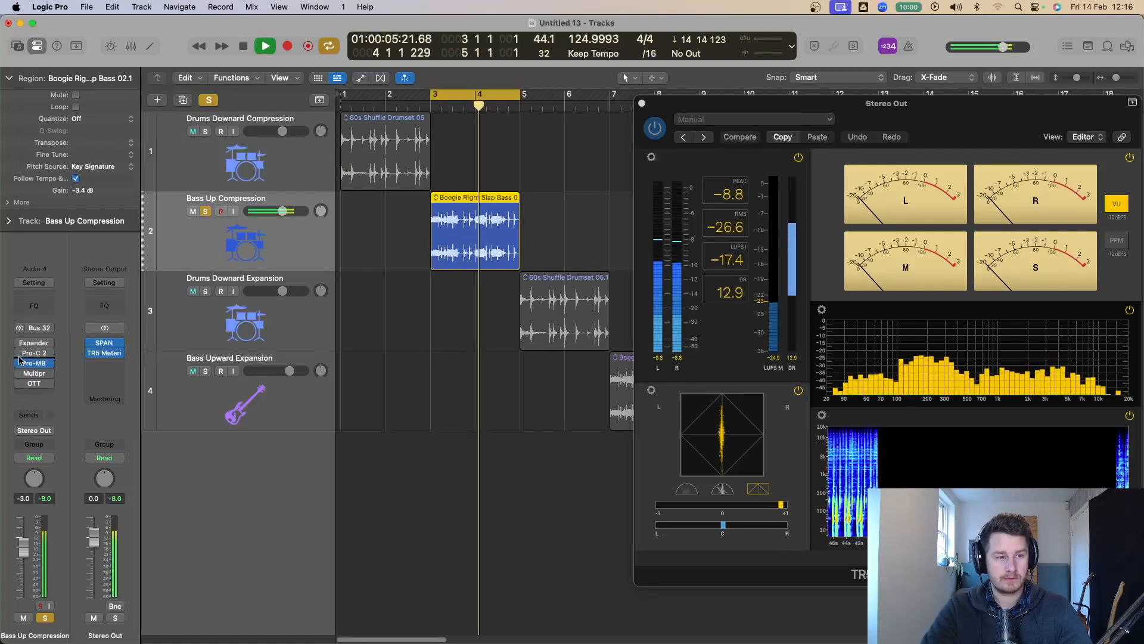
key(space)
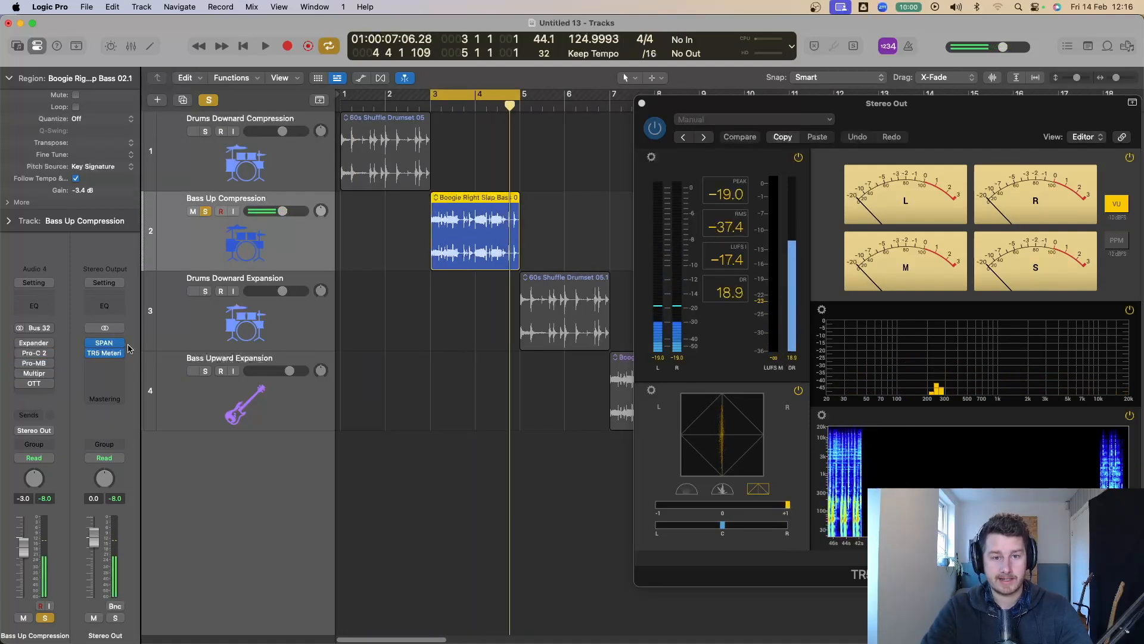
Step: Open Pro-MB on the Bass Up Compression track and create one band stretched across the entire frequency spectrum
click(33, 364)
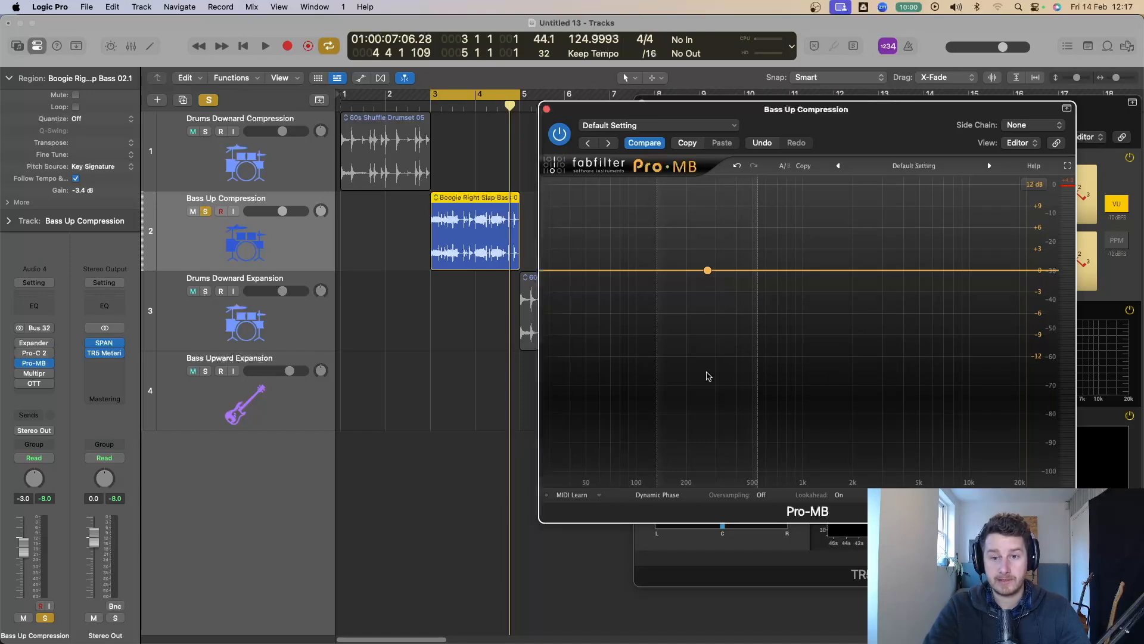
click(708, 376)
drag(757, 271, 1055, 271)
drag(658, 270, 510, 253)
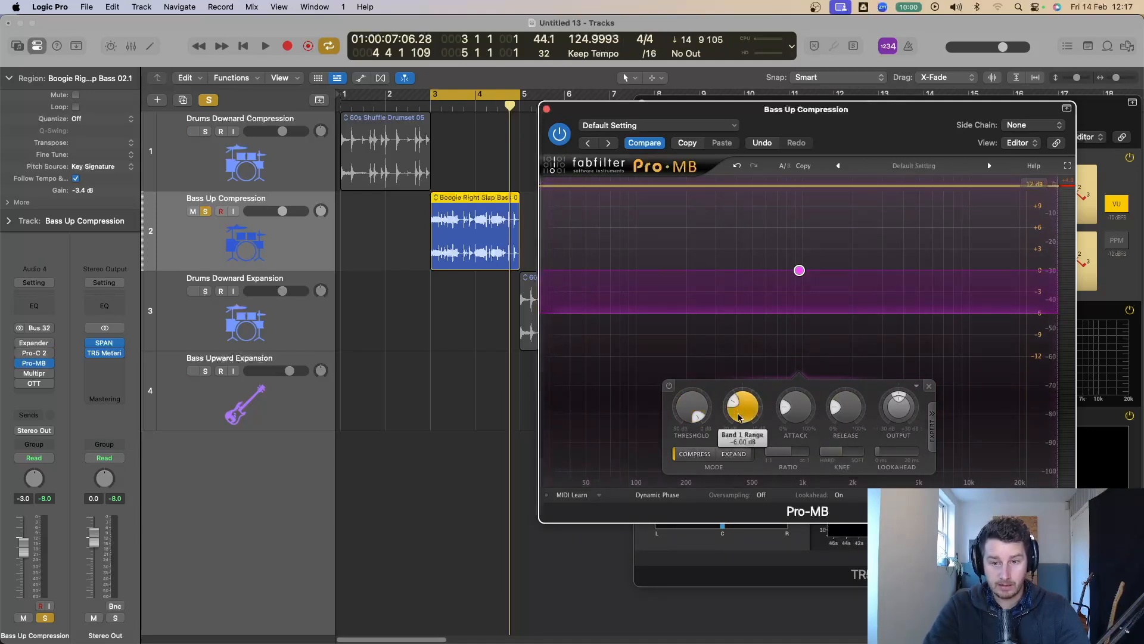
Step: Set the band's range to about 0 dB with maximum ratio and fastest attack and release, and play the bass loop
drag(739, 418, 743, 410)
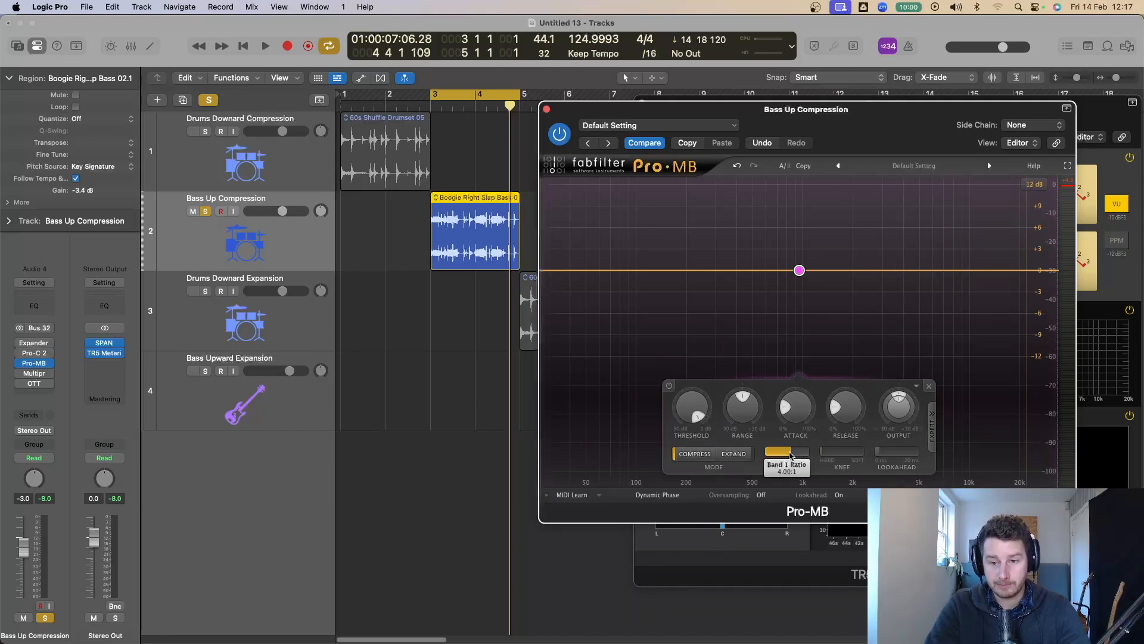
mouse_move(790, 456)
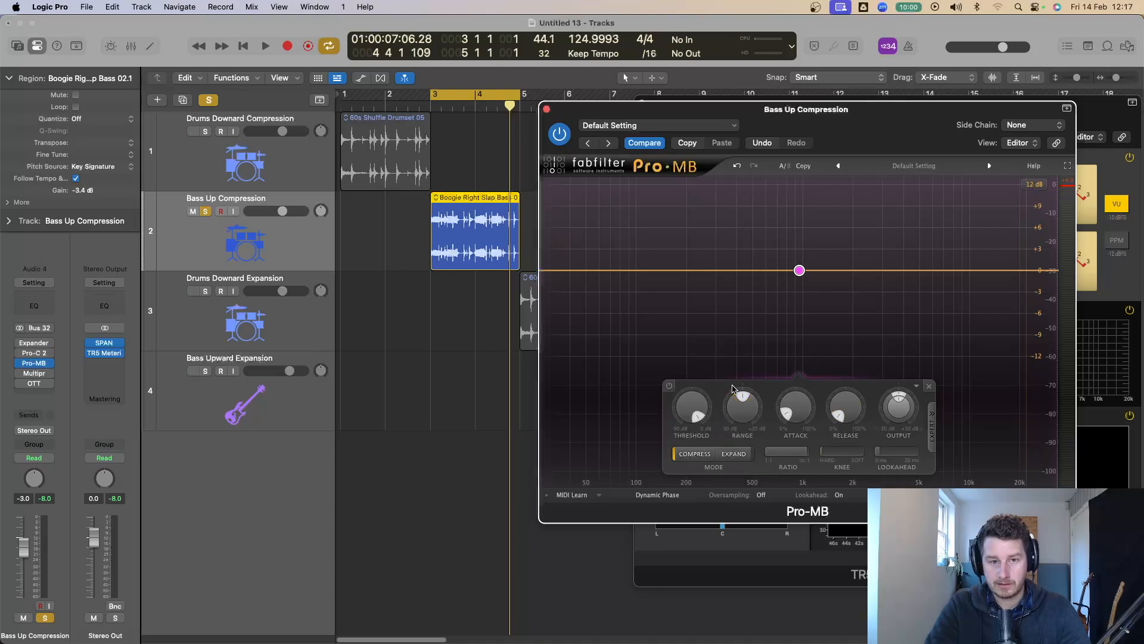
key(space)
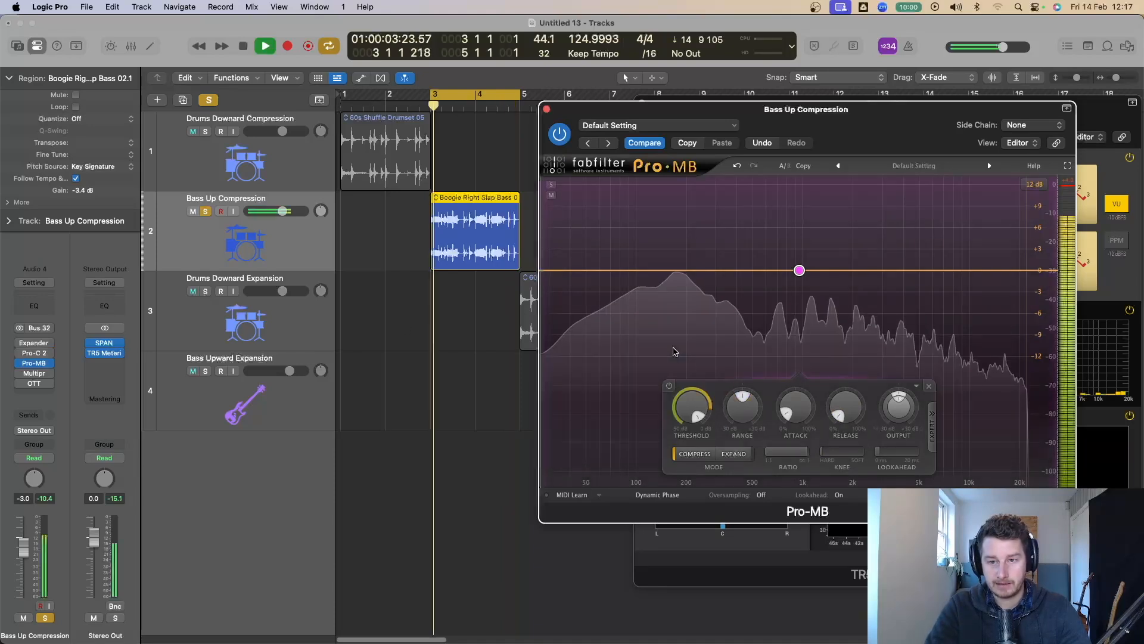
key(space)
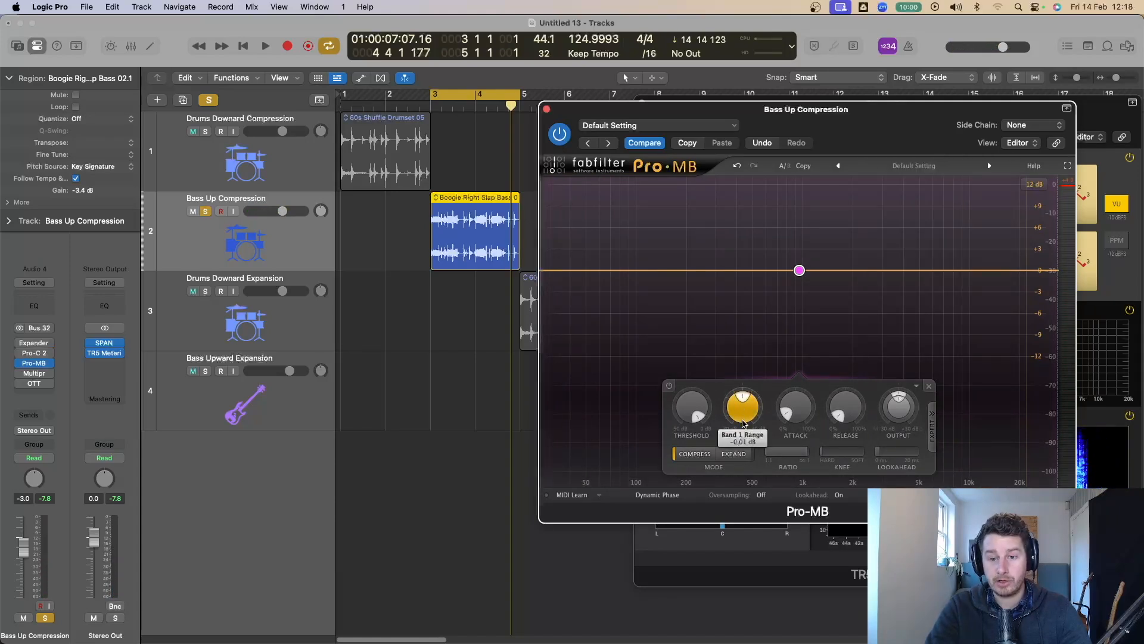
Step: Sweep the band's range into negative values, raise it to about +10 dB, and audition the bass loop
scroll(743, 423, down, 10)
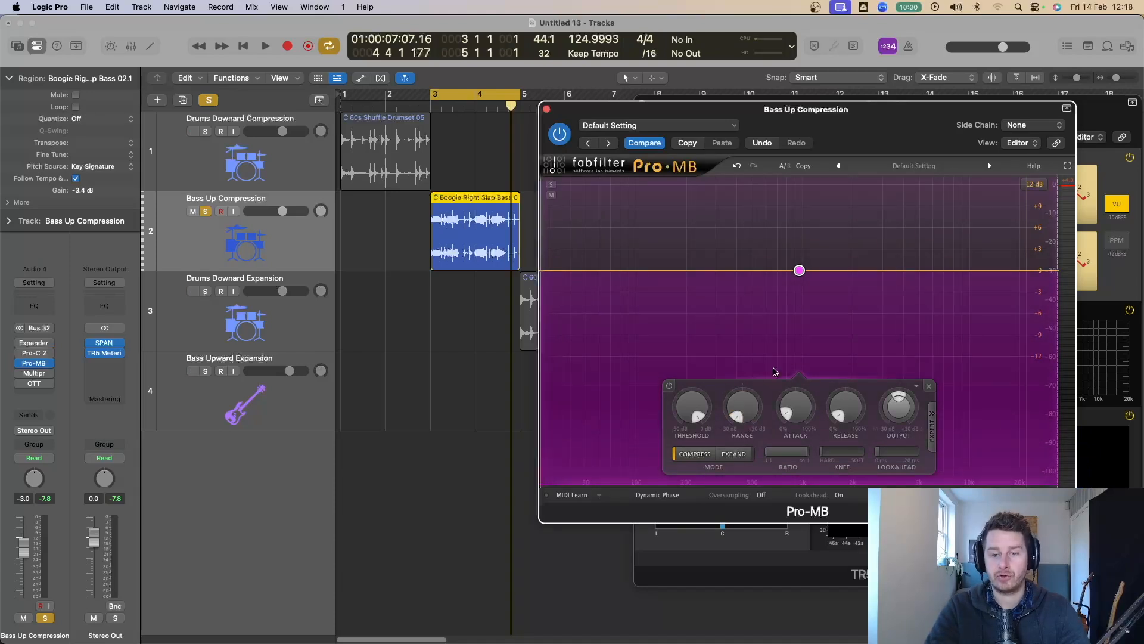
scroll(738, 401, up, 10)
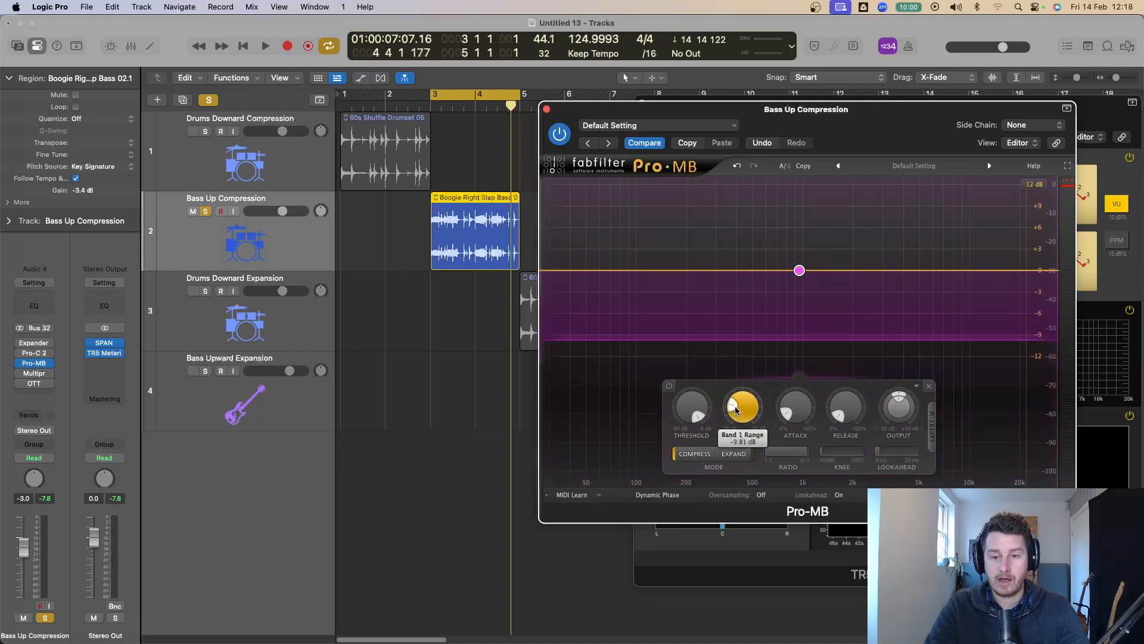
drag(735, 397, 741, 356)
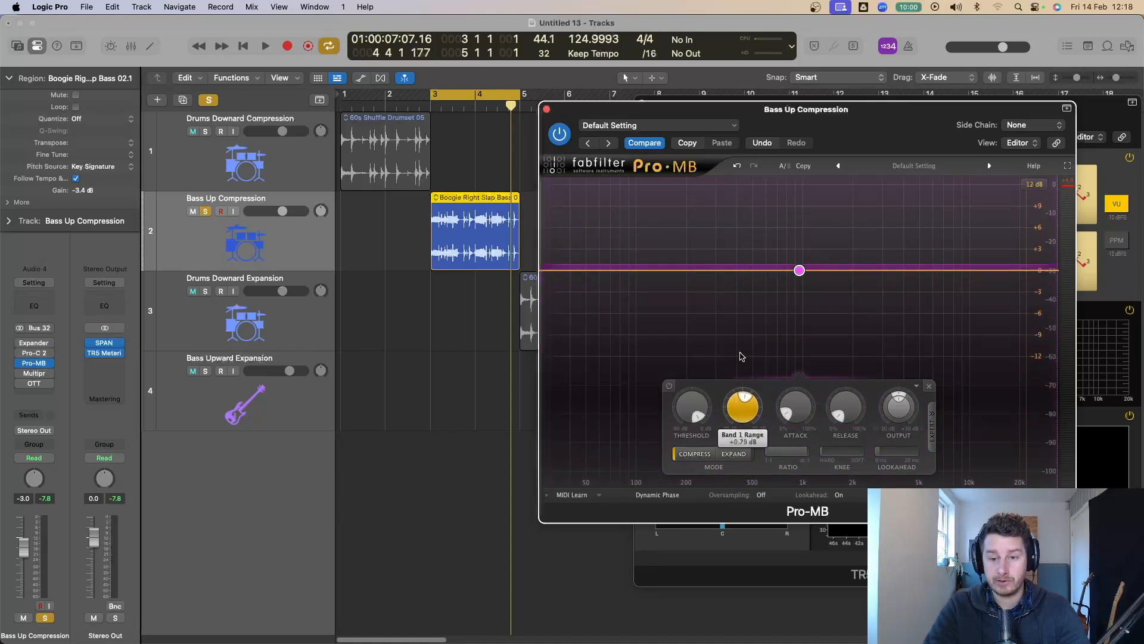
drag(739, 419, 763, 325)
key(space)
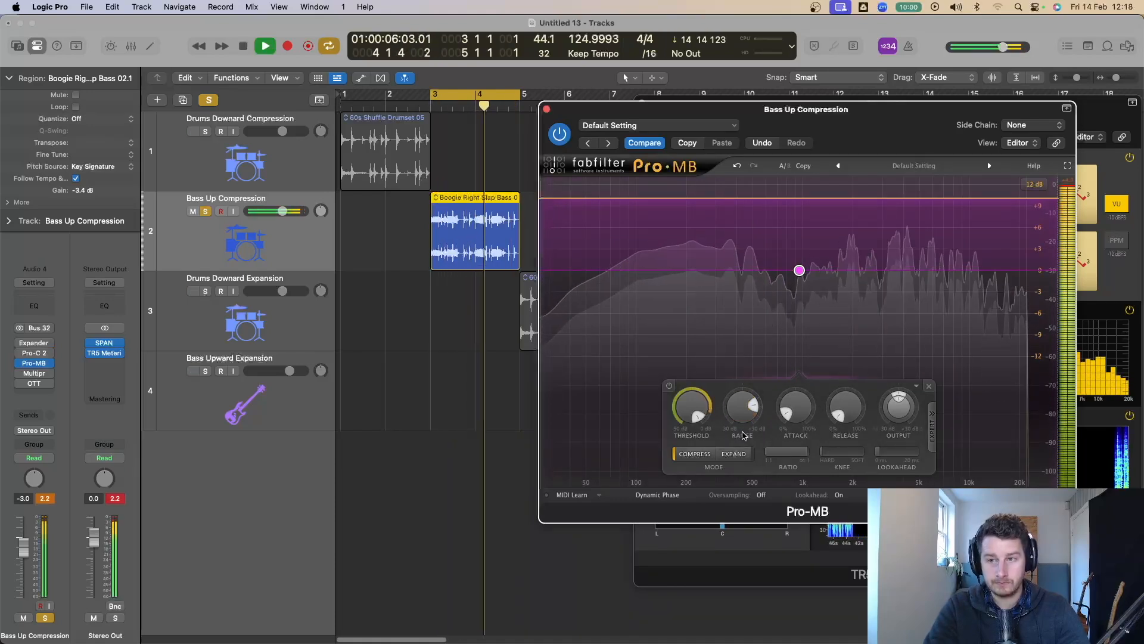
key(space)
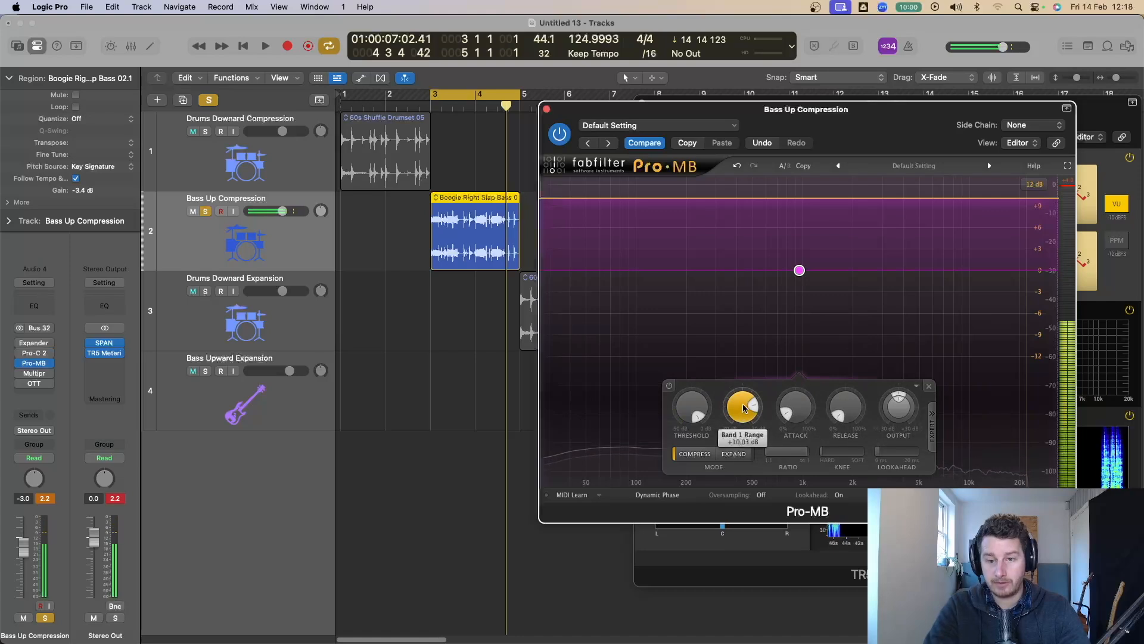
Step: Set the band's range to about +4 dB and play the bass loop with upward compression
drag(744, 408, 741, 453)
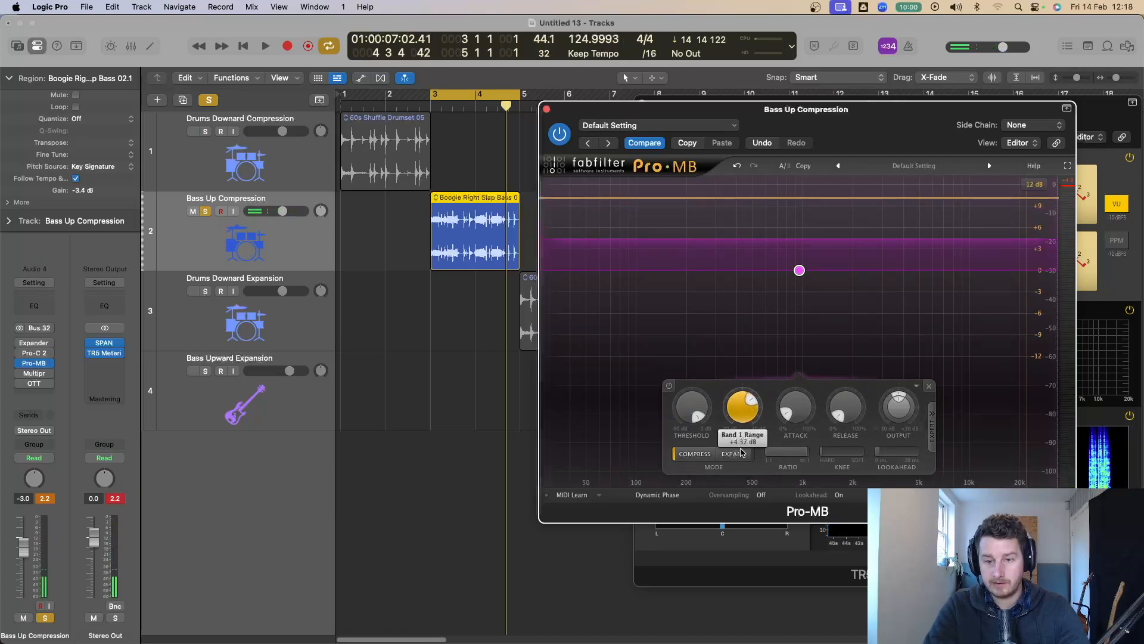
key(space)
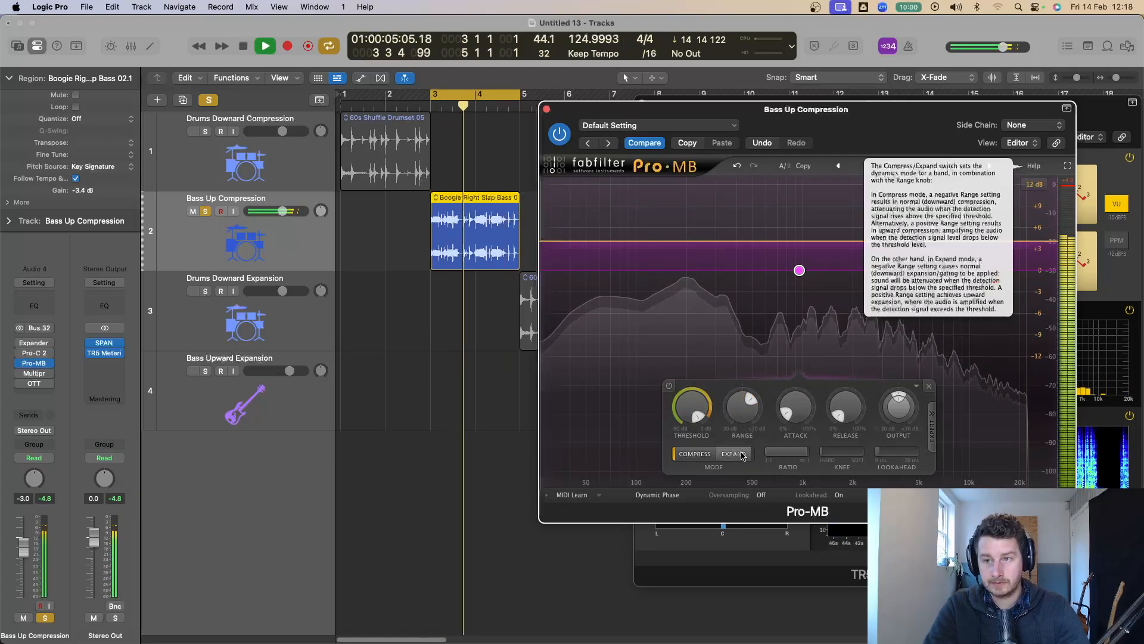
key(space)
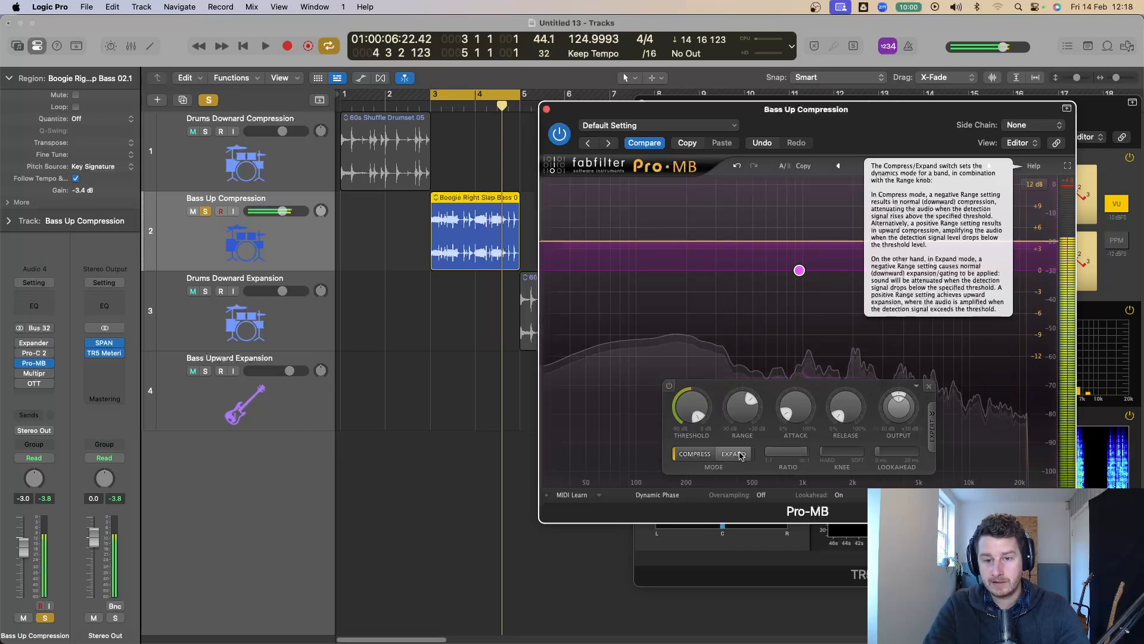
Step: Lower the band's threshold to -90 dB and raise it gradually while the bass loop plays
mouse_move(701, 424)
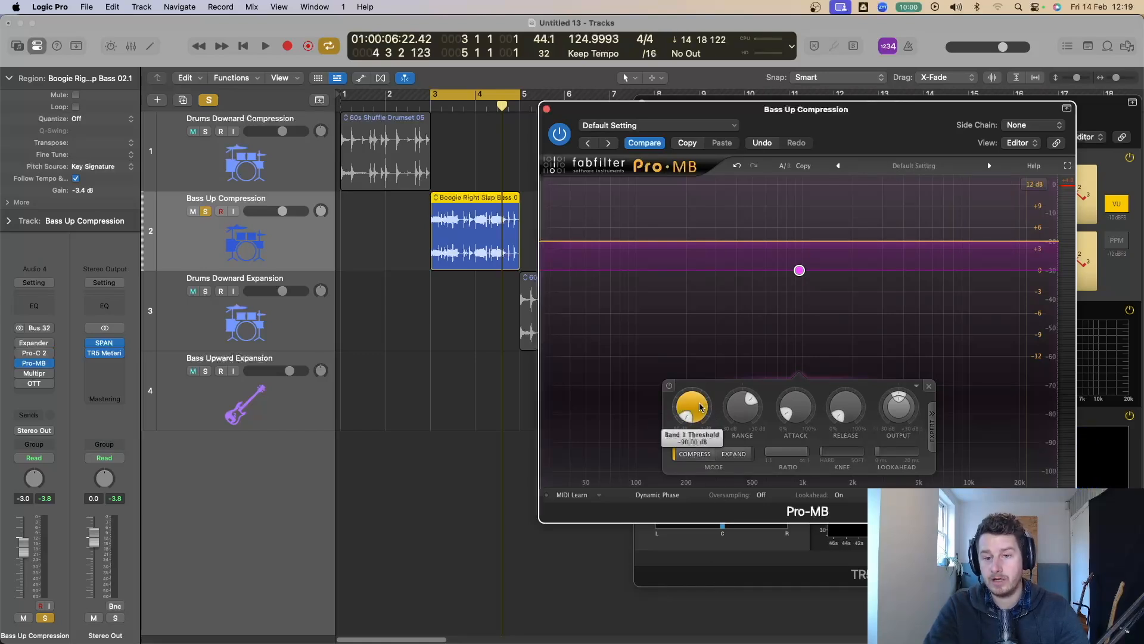
key(space)
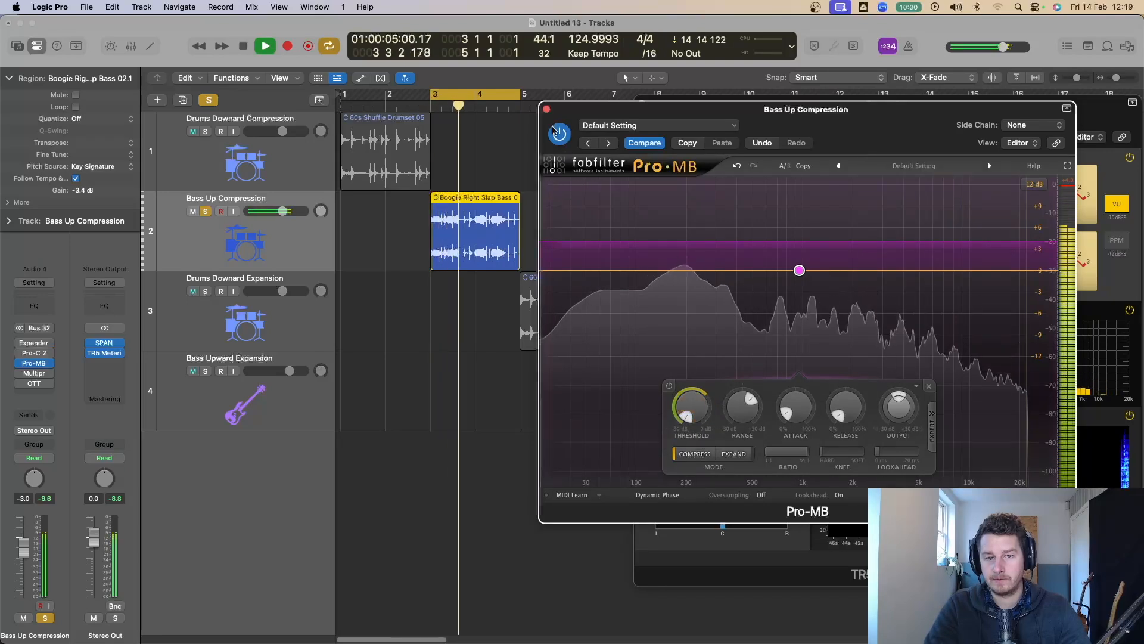
drag(693, 419, 697, 322)
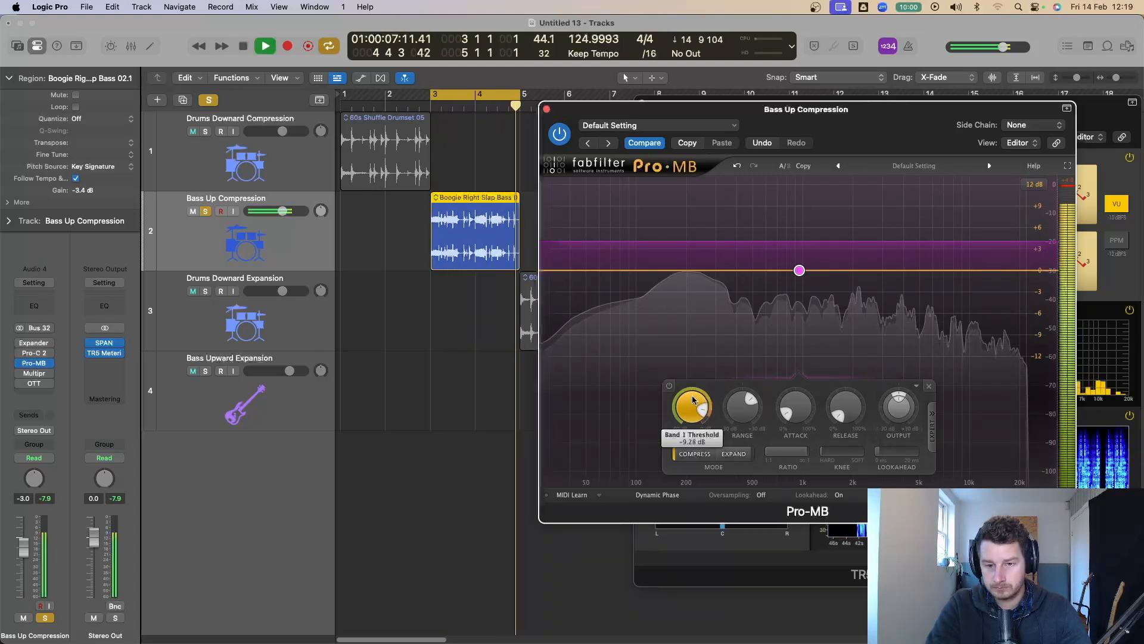
key(space)
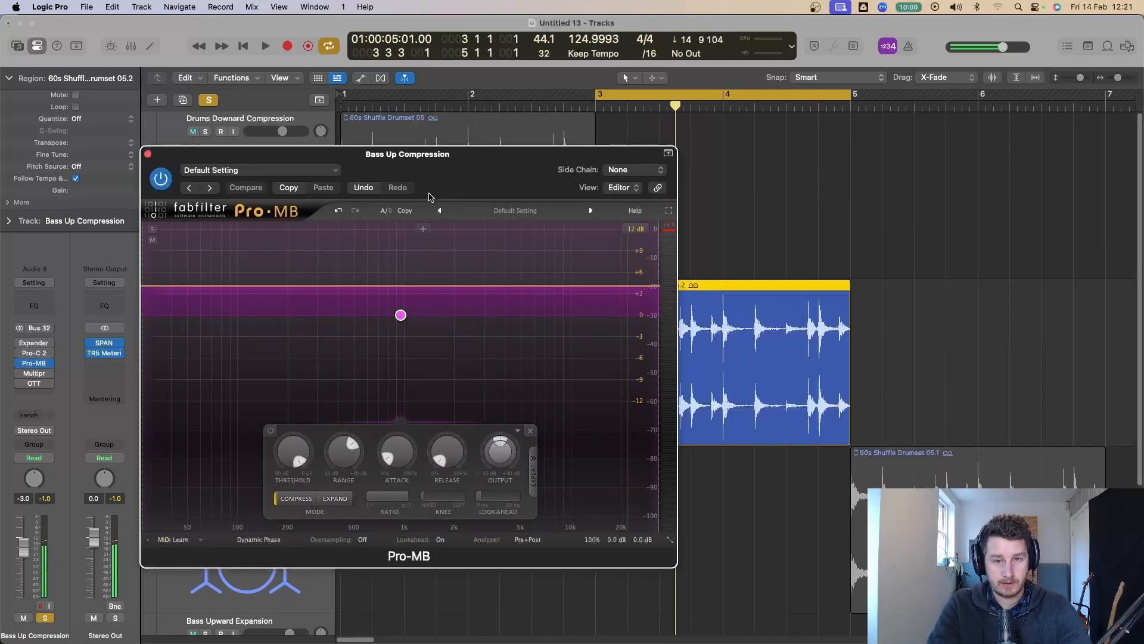
Step: Uncover the drum region, play it through Pro-MB, and set the range to about +10 dB and threshold to about -24 dB
drag(457, 176, 374, 179)
key(space)
drag(261, 459, 269, 416)
drag(203, 464, 220, 428)
key(space)
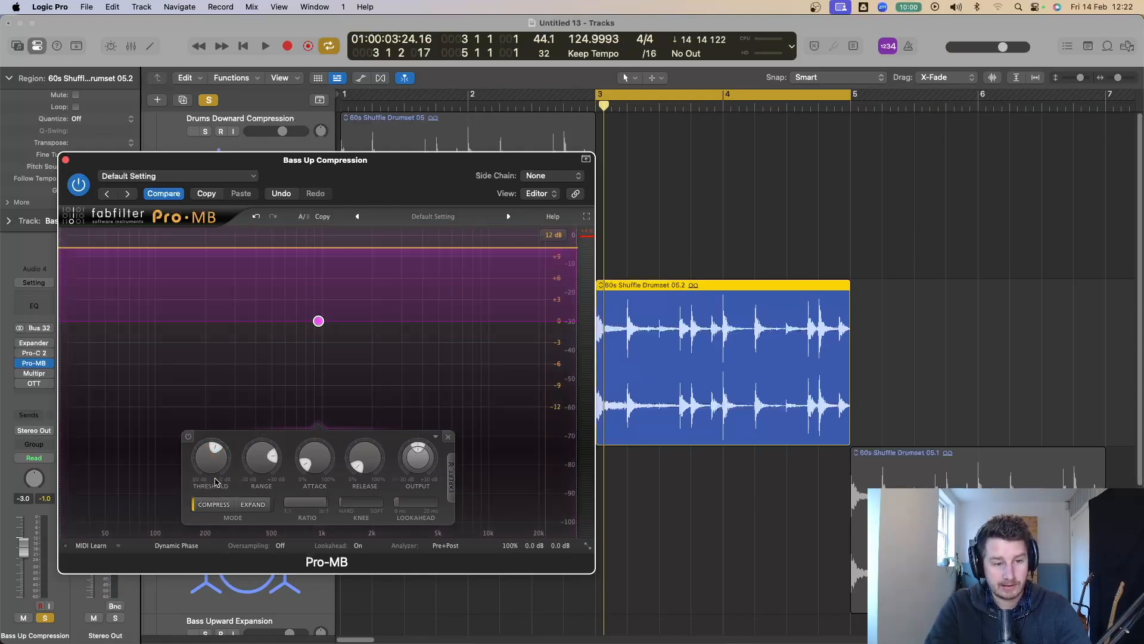
Step: Raise the Pro-MB threshold to about -8 dB during drum playback and set the band output slightly below 0 dB
key(space)
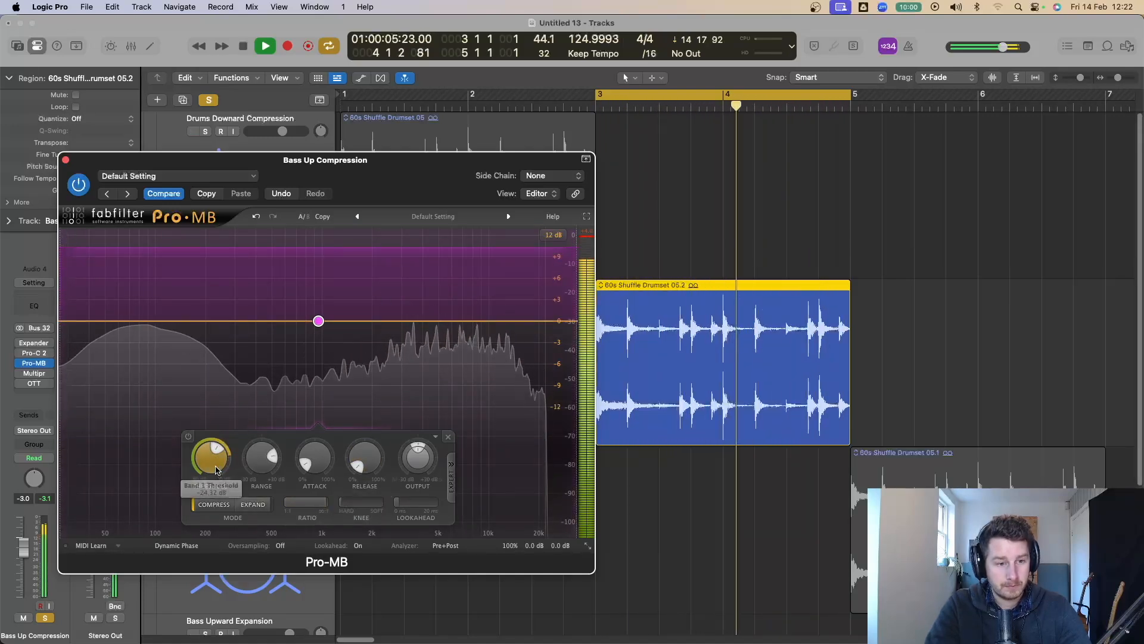
drag(216, 470, 232, 416)
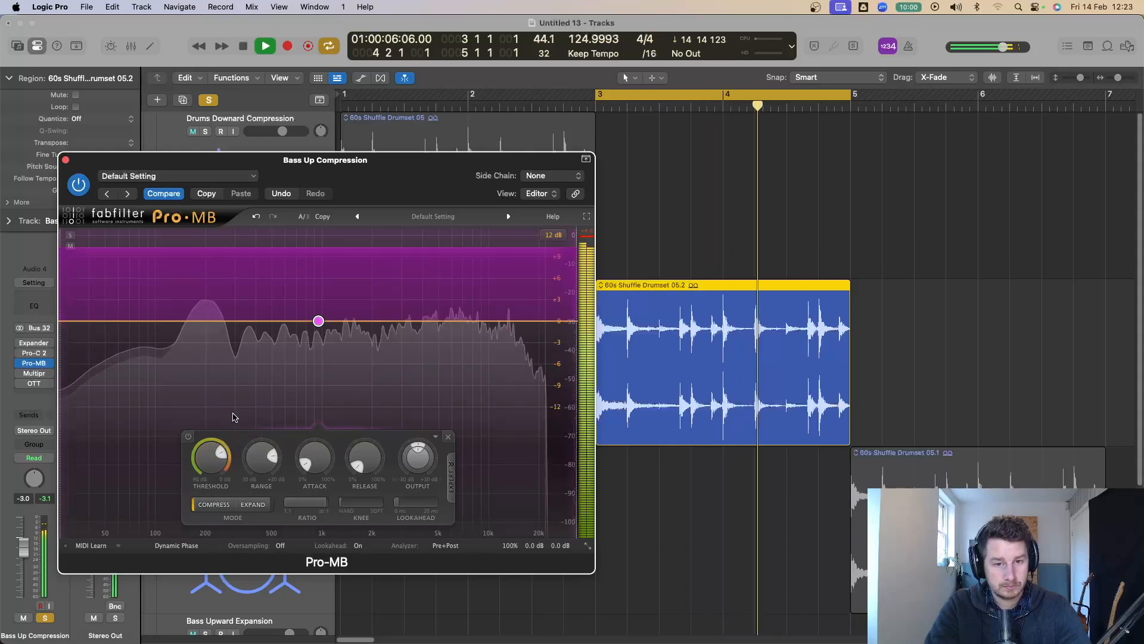
key(space)
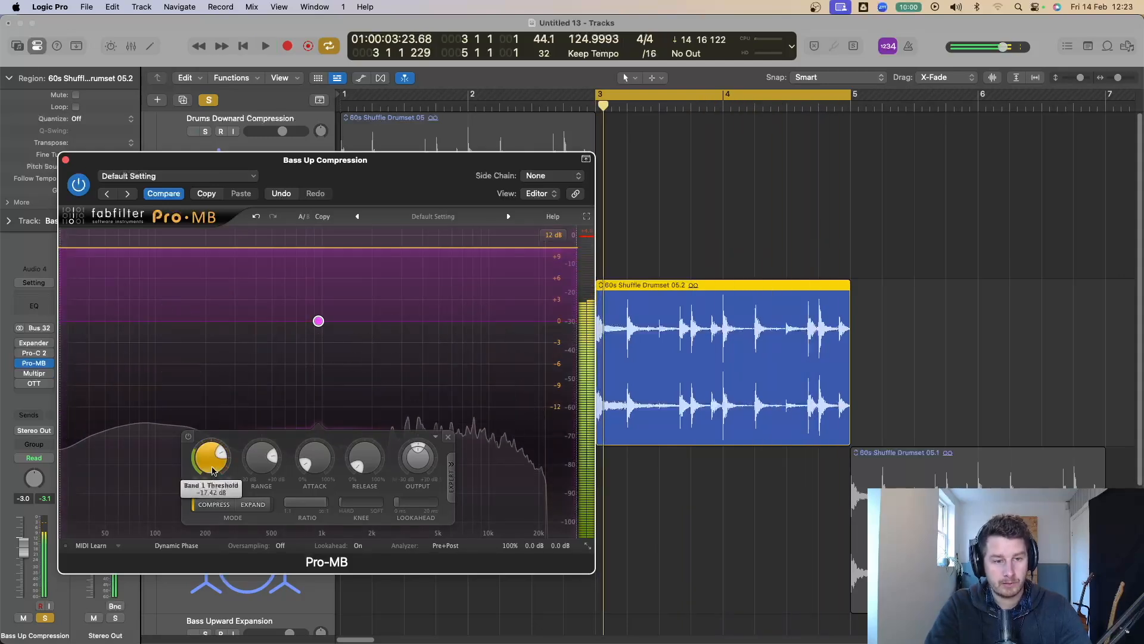
mouse_move(213, 471)
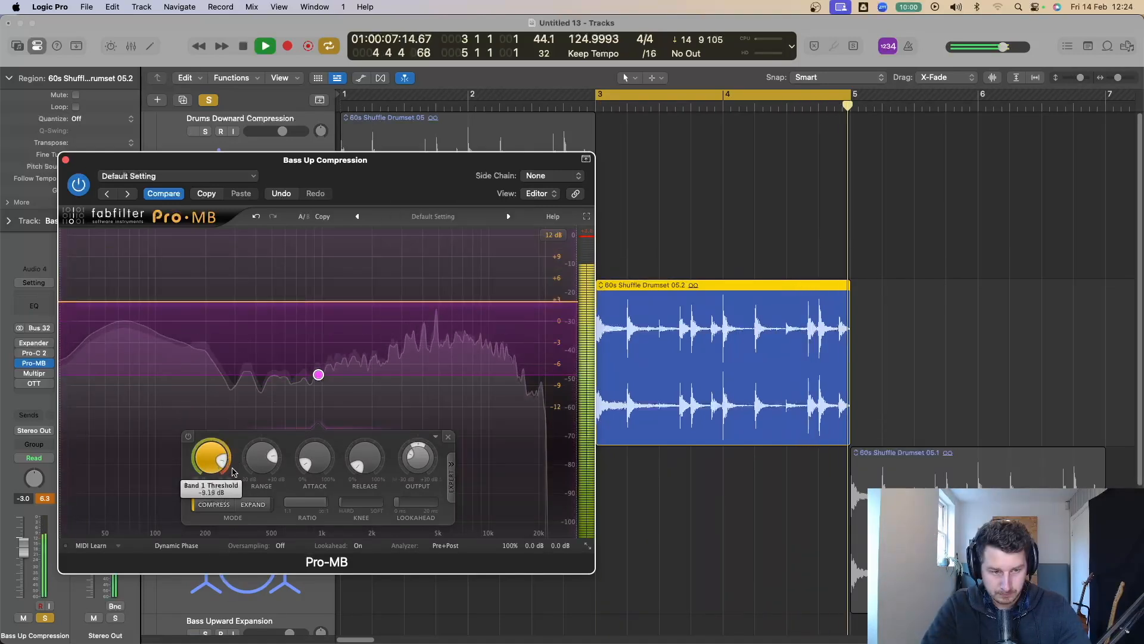
drag(233, 472, 231, 486)
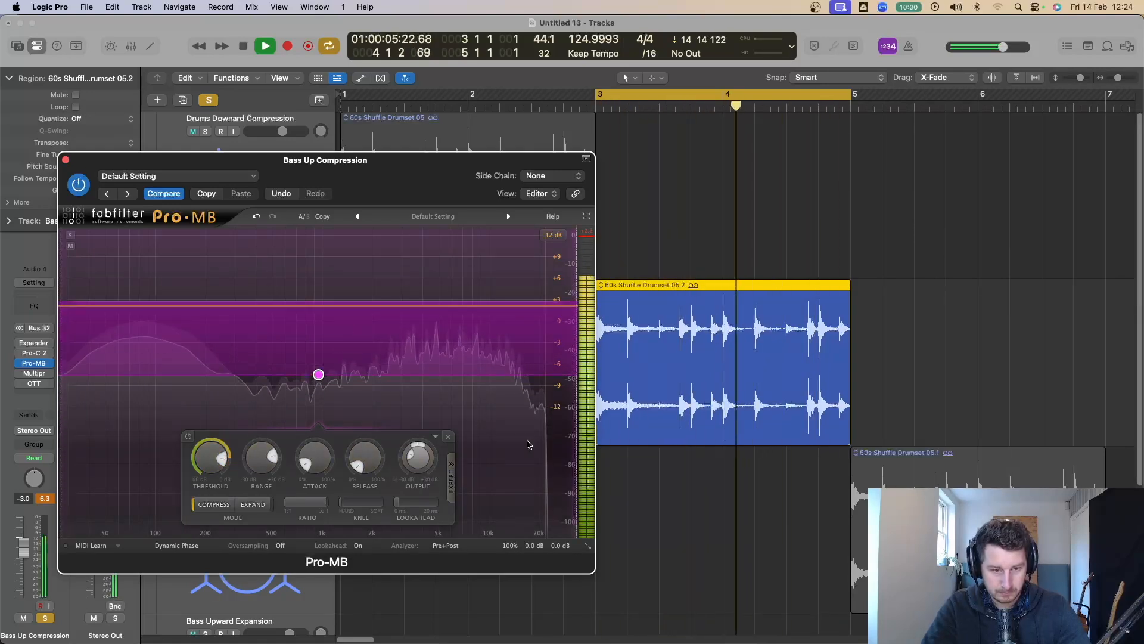
drag(420, 455, 434, 391)
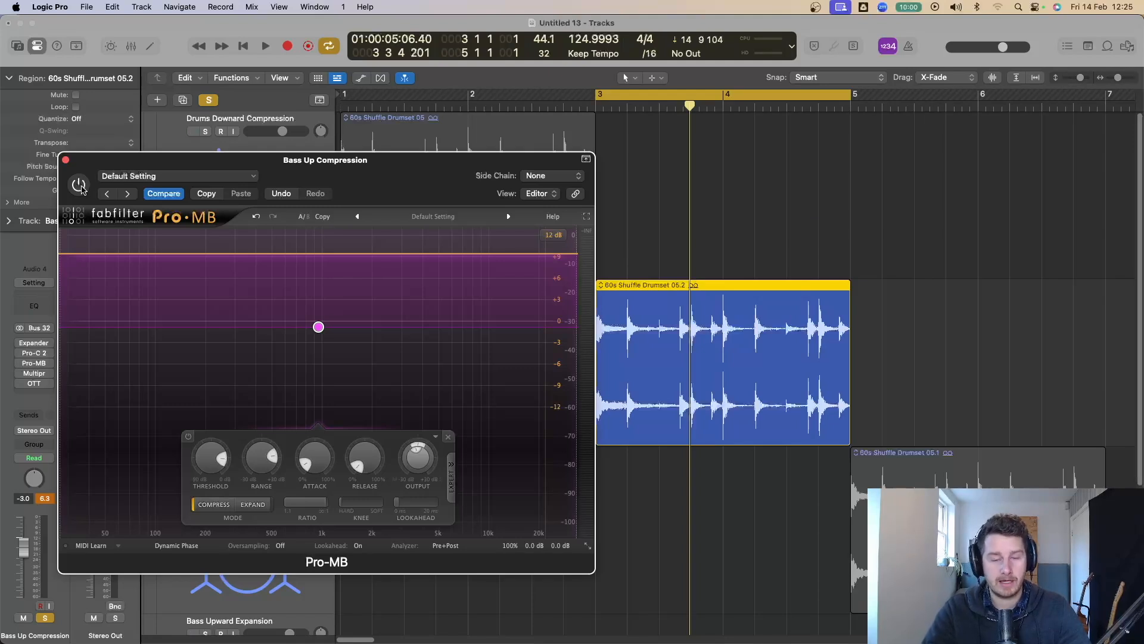
Step: Toggle the Pro-MB bypass and play the drum loop to compare it with and without upward compression
key(space)
click(80, 186)
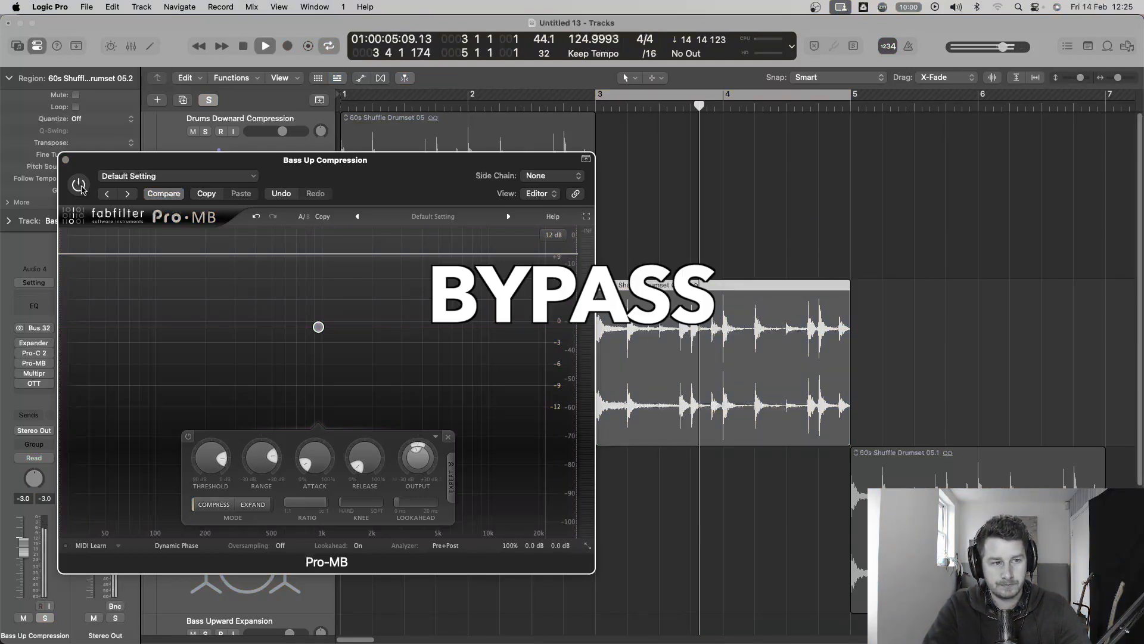
click(79, 186)
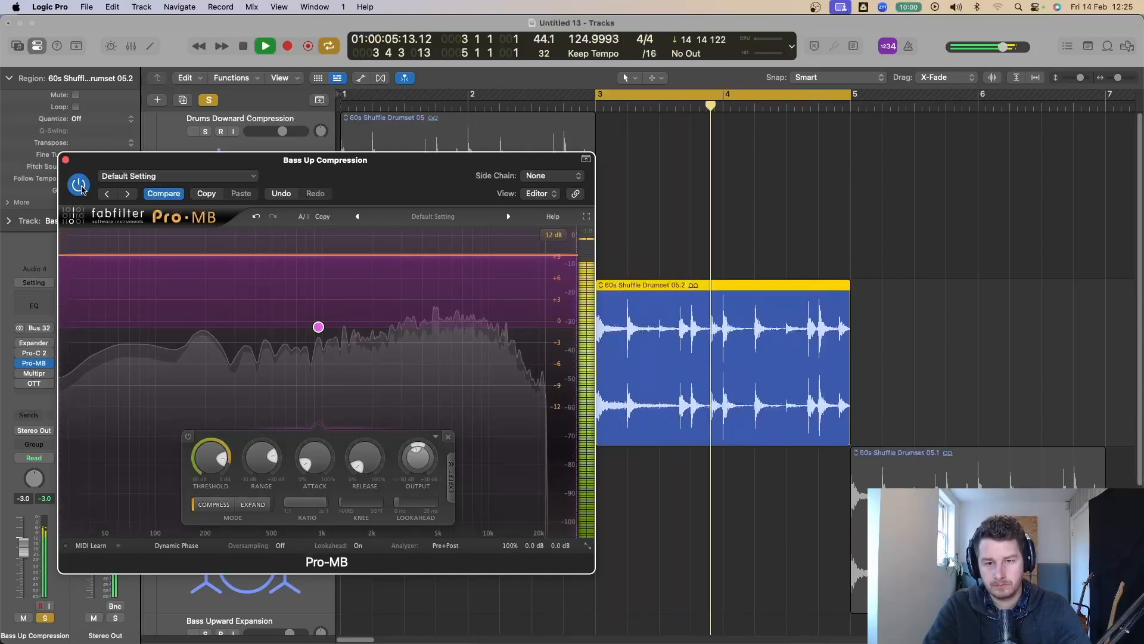
key(space)
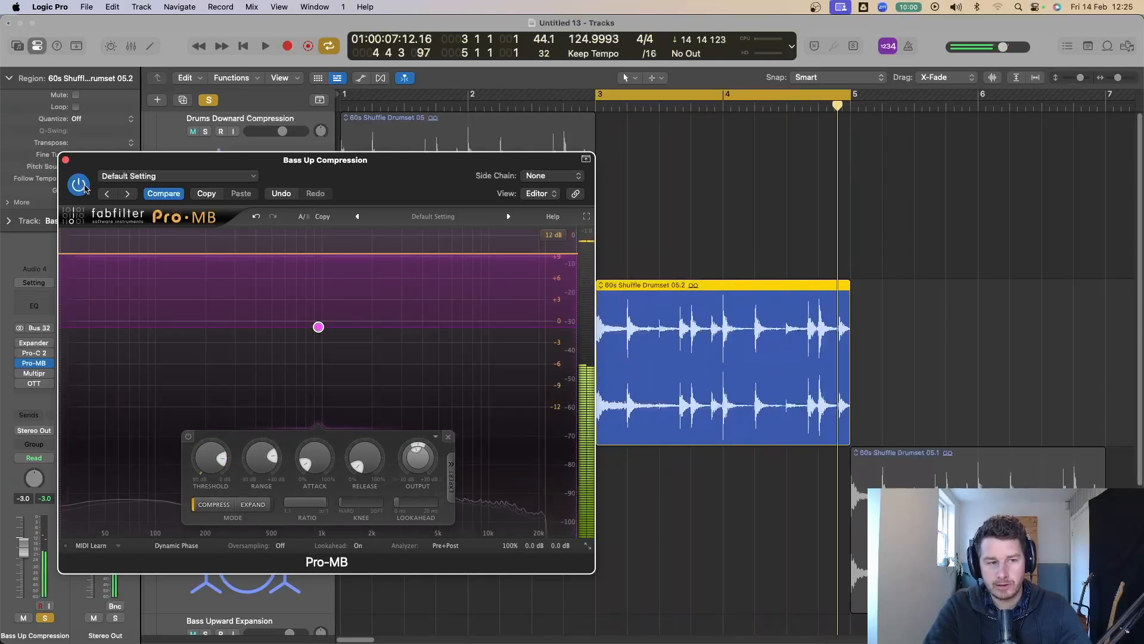
click(79, 185)
key(space)
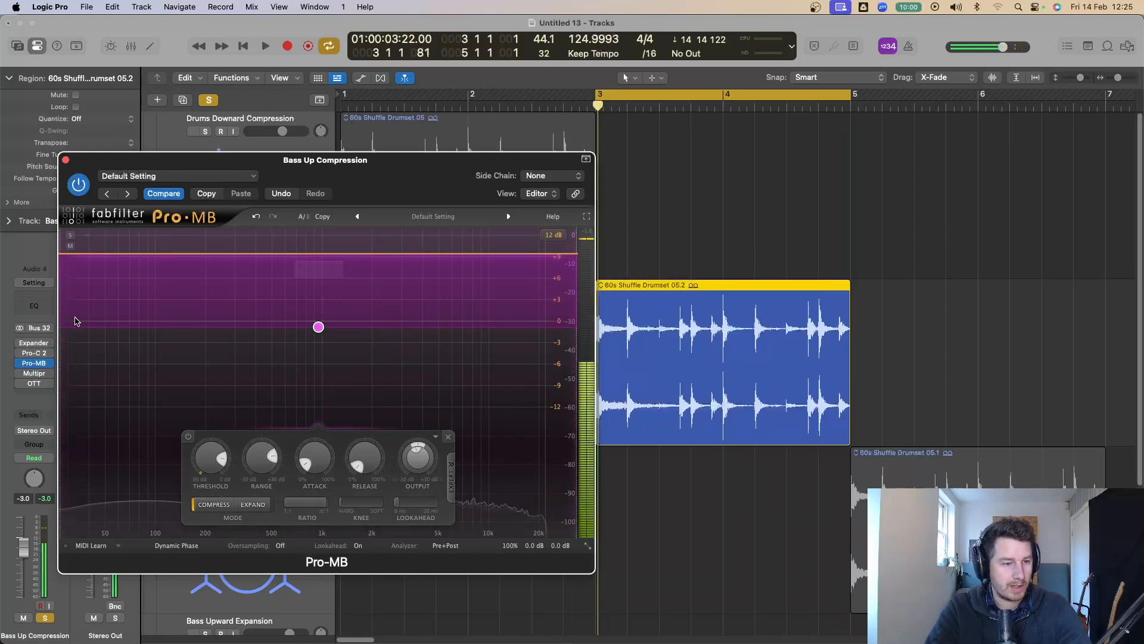
Step: Reveal the Stereo Out meter beside Pro-MB, bypass Pro-MB, and play the drum loop to read its peak and RMS levels
drag(182, 168, 295, 149)
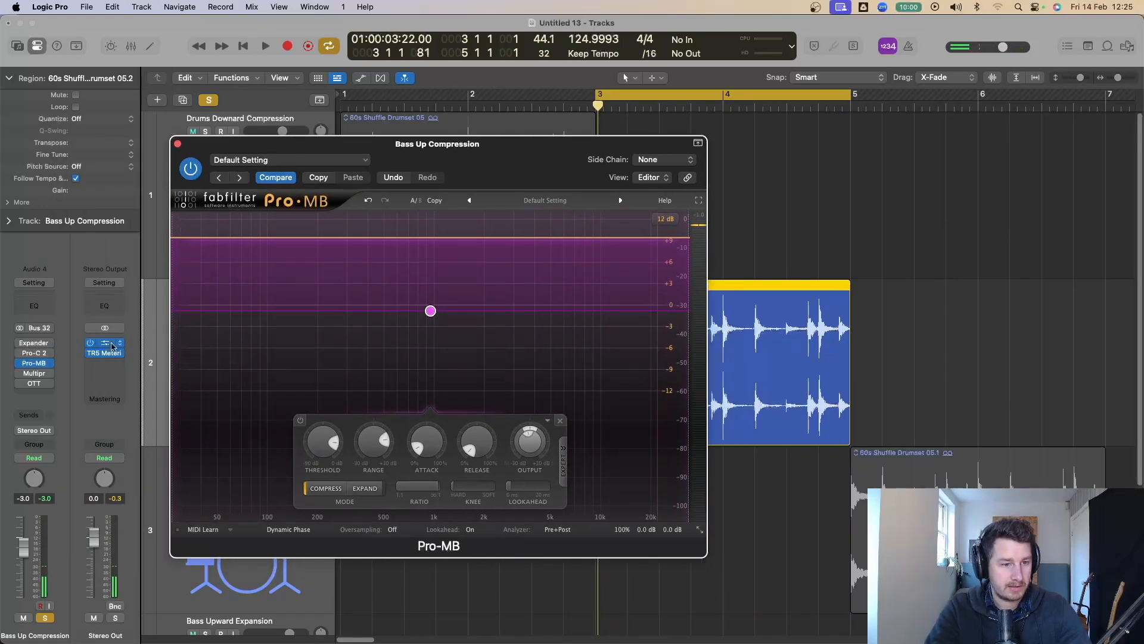
click(112, 346)
click(76, 146)
key(space)
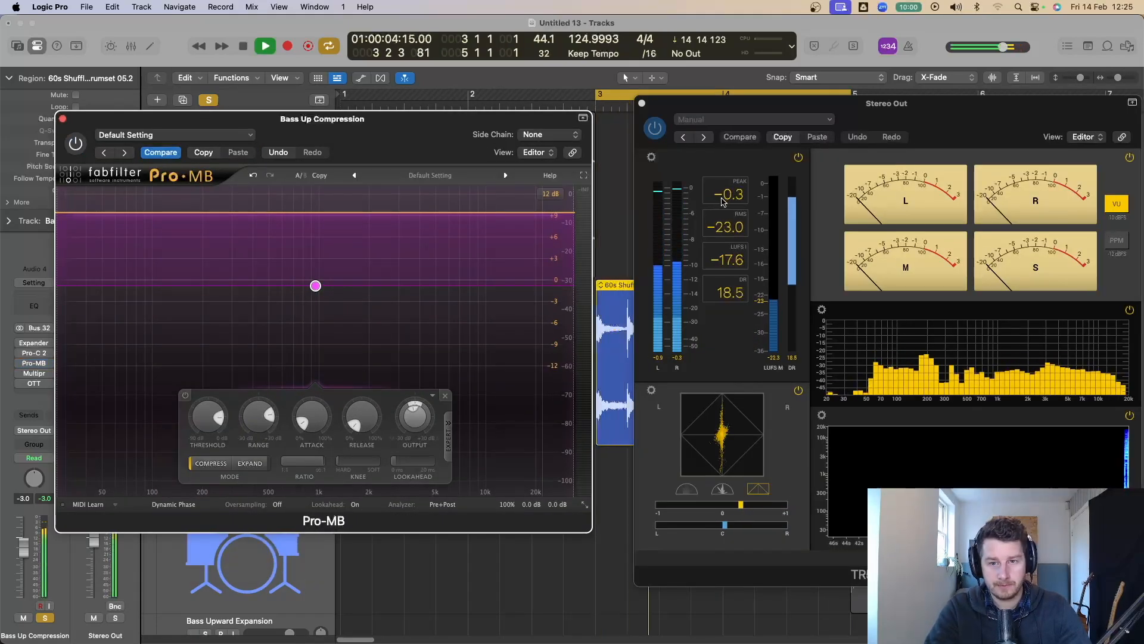
click(774, 249)
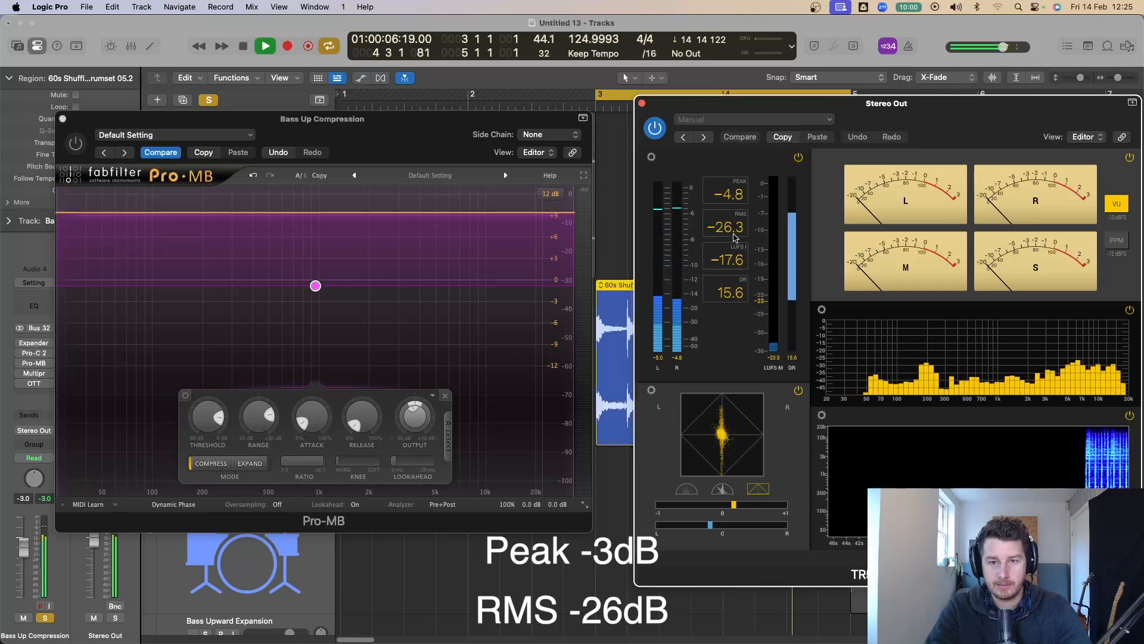
Step: Re-enable Pro-MB on the drum track and reset the Stereo Out meter to read peak and RMS levels with upward compression
click(75, 143)
click(722, 197)
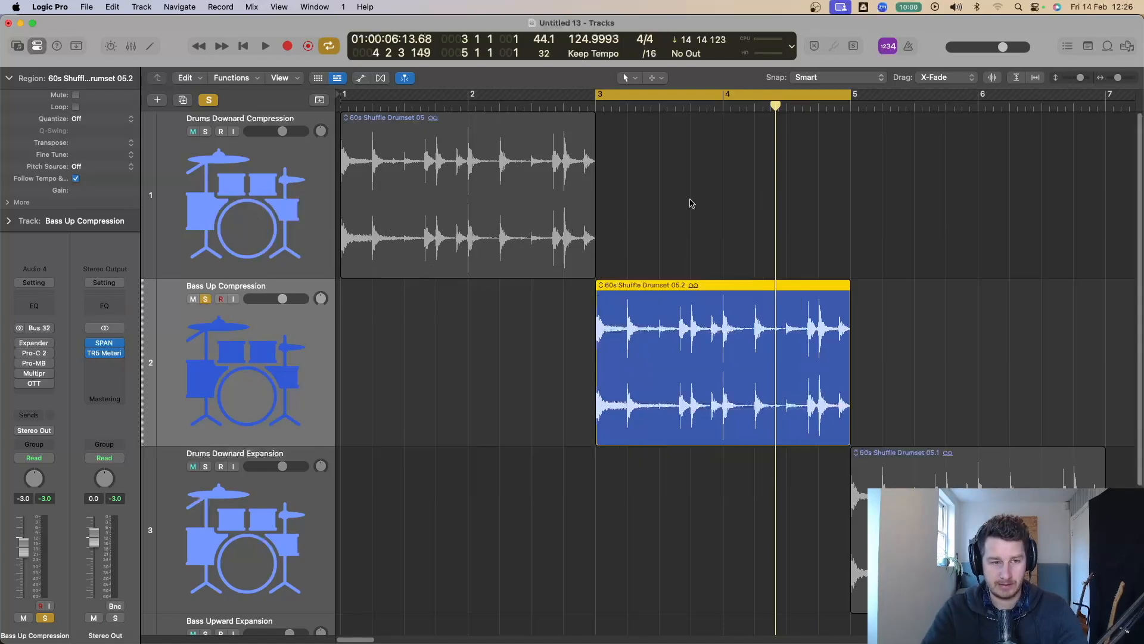
Step: Show all tracks in the arrangement and play the unprocessed slap bass loop on the Bass Upward Expansion track
key(super+Up)
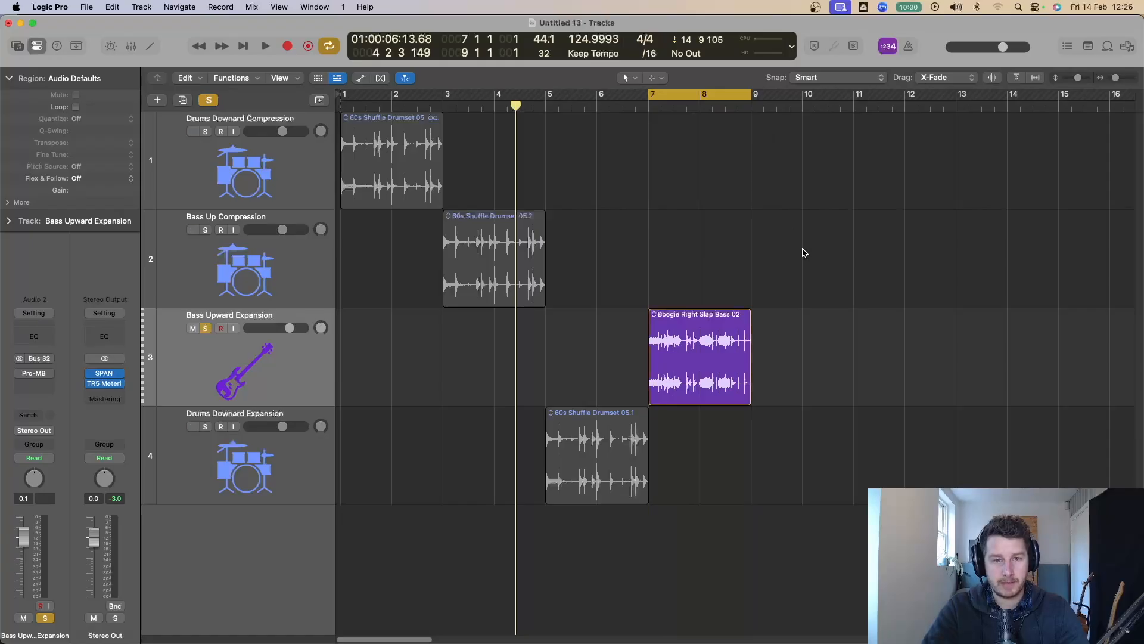
key(space)
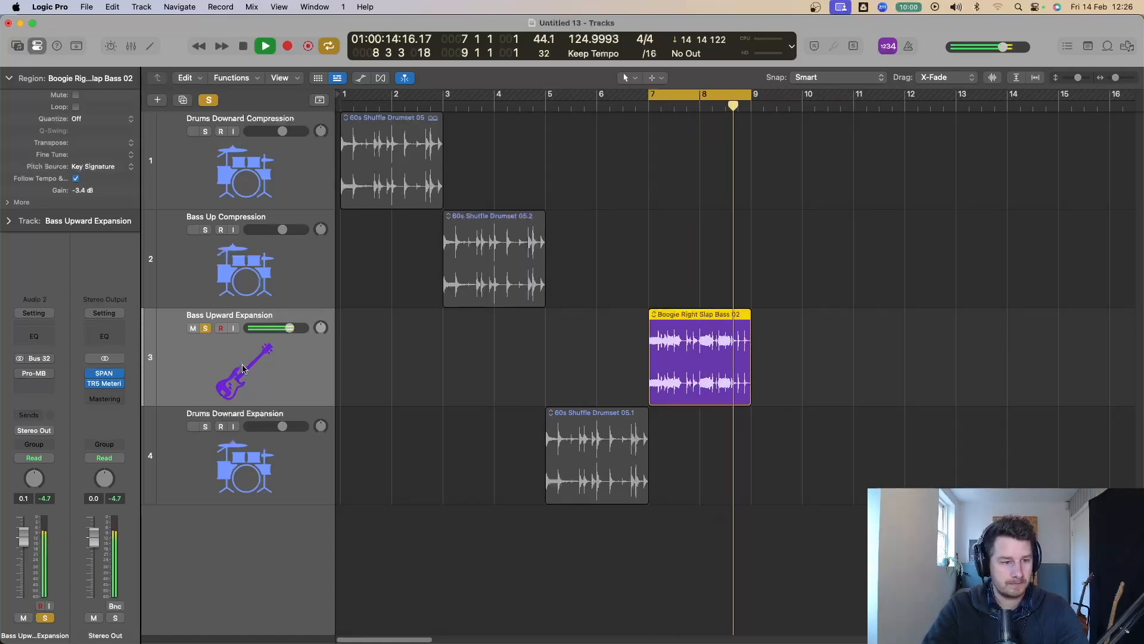
key(space)
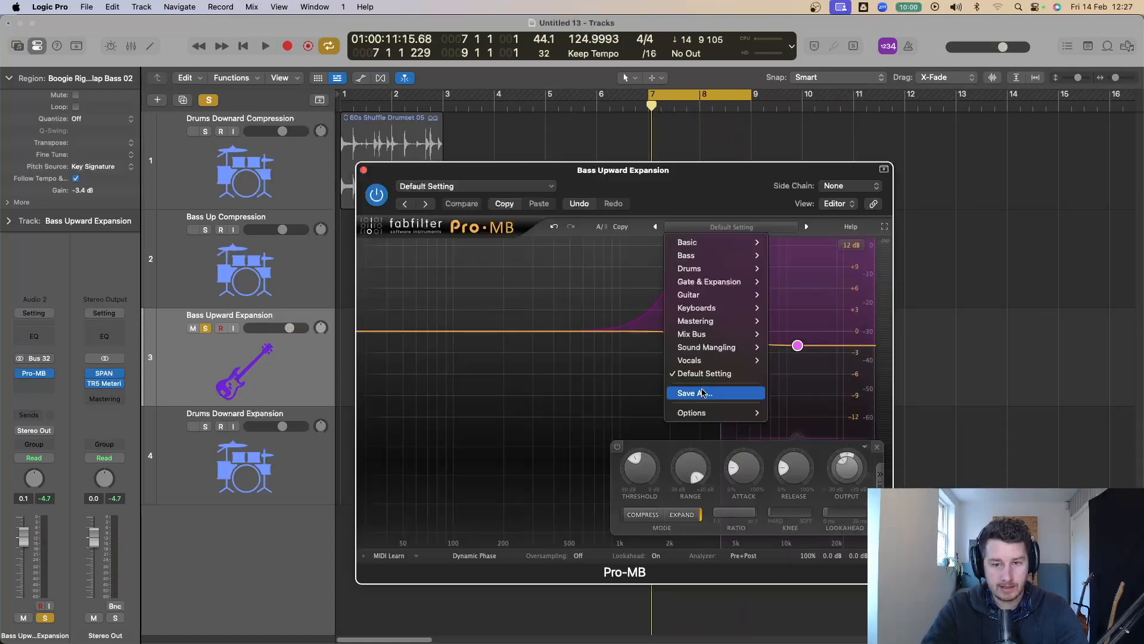
Step: Load Default Setting in the bass track's Pro-MB and create a single band spanning the full frequency range
click(699, 374)
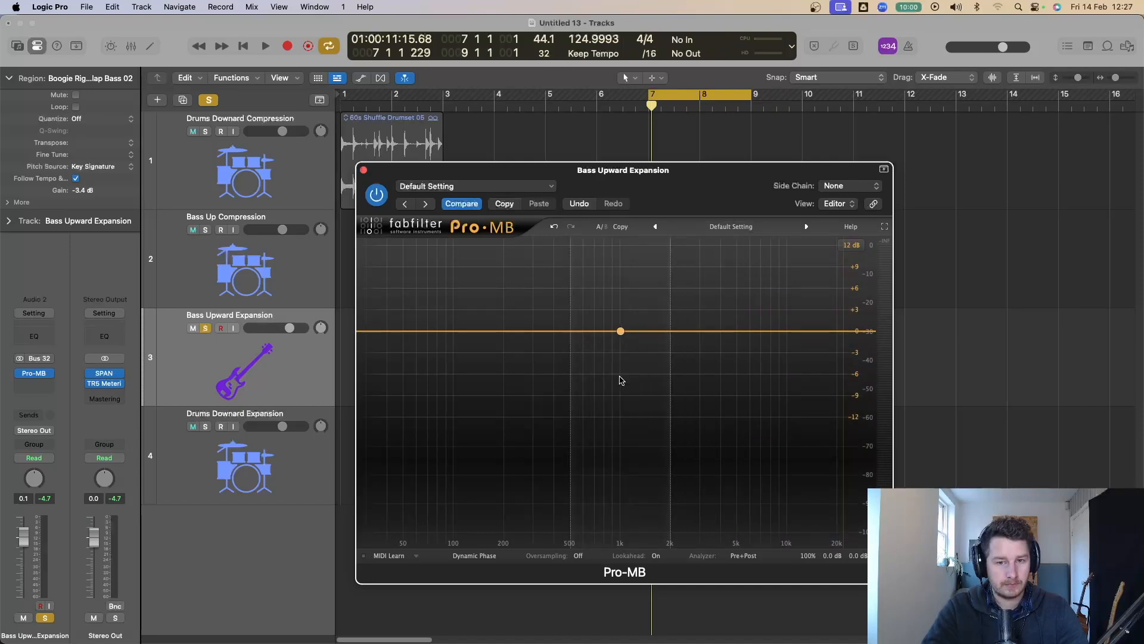
click(621, 331)
drag(670, 332, 850, 332)
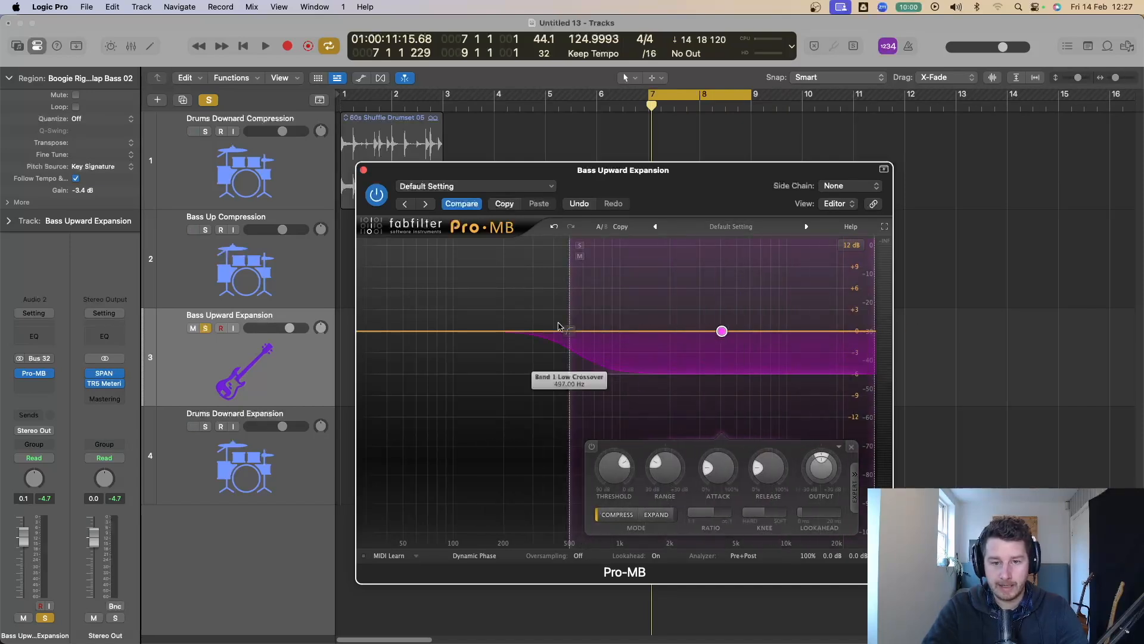
drag(570, 330, 321, 313)
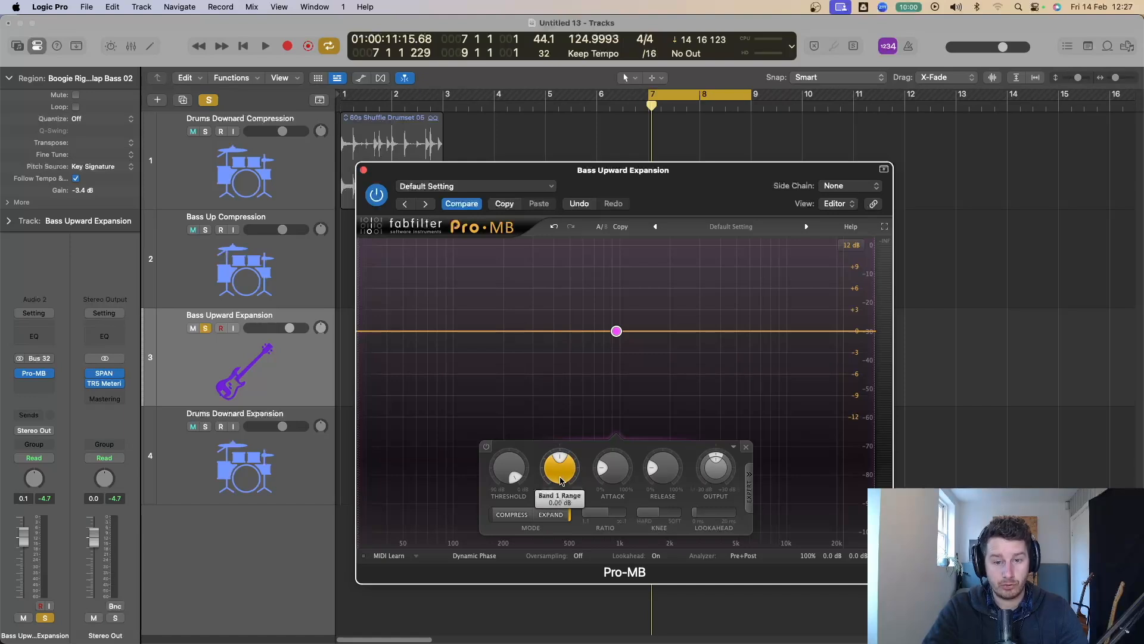
Step: Set the Expand band's range to about +10 dB and lower its threshold to -17.94 dB during bass playback
drag(560, 470, 568, 429)
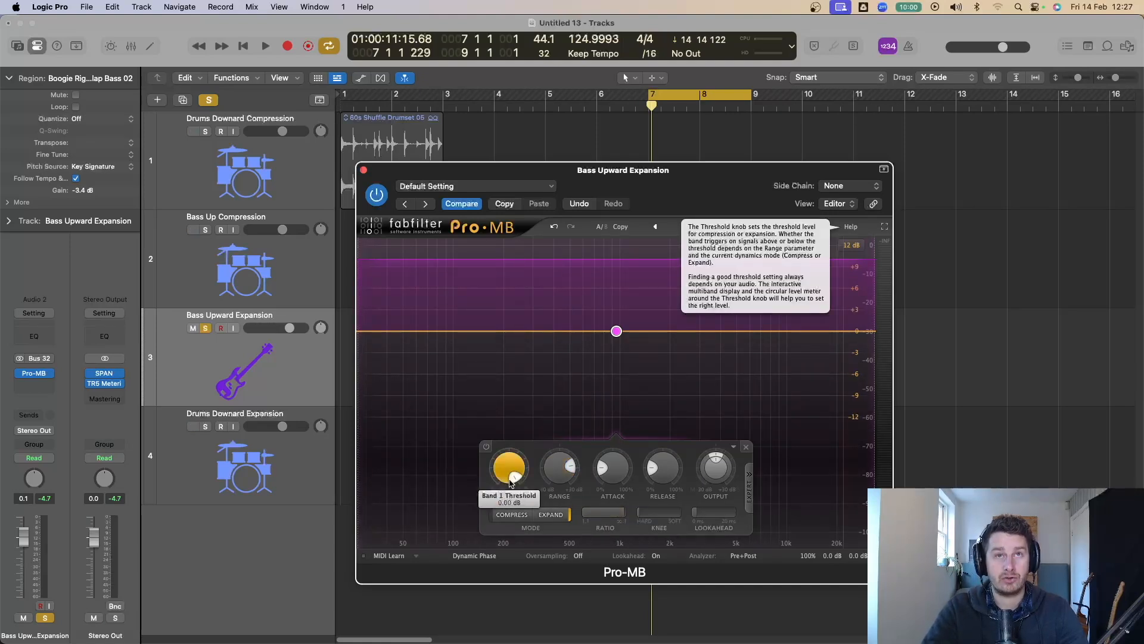
key(space)
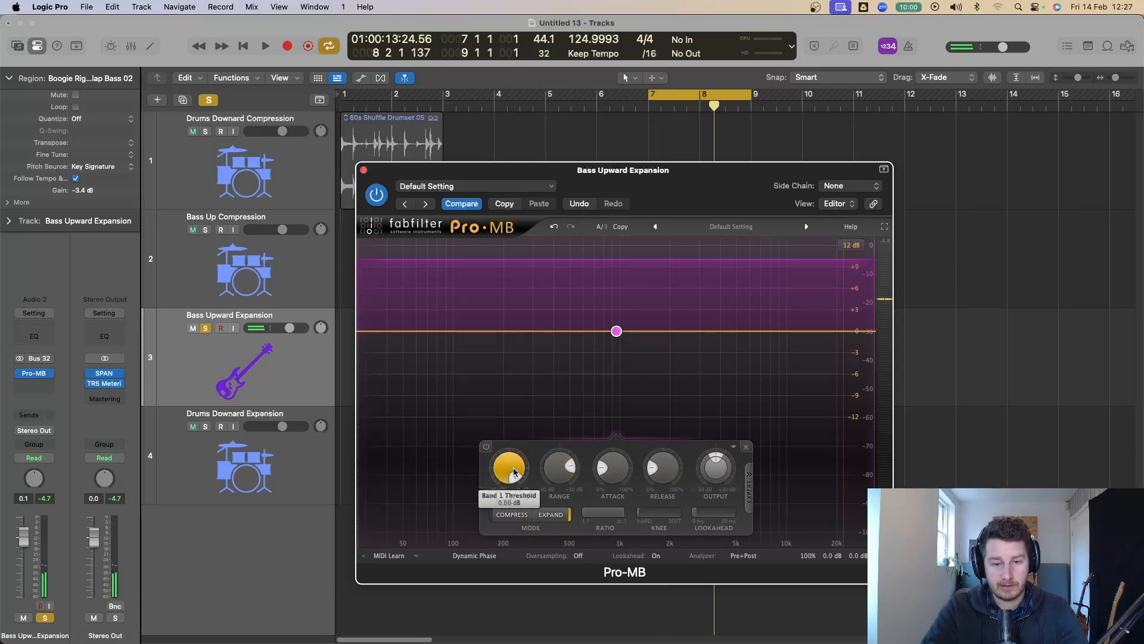
drag(509, 475, 520, 583)
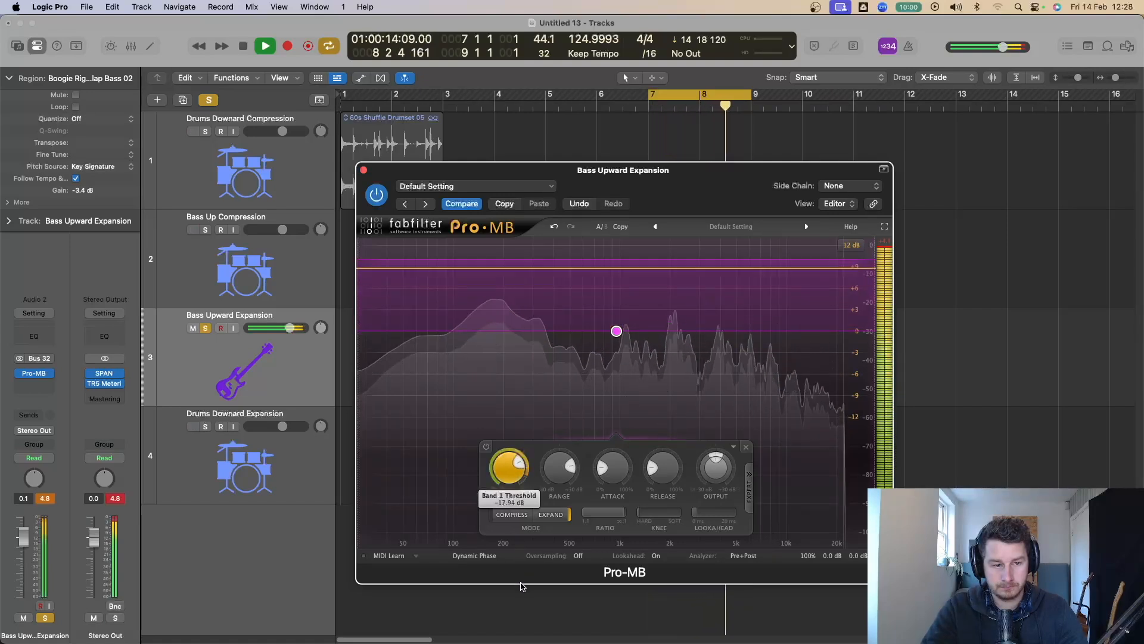
key(space)
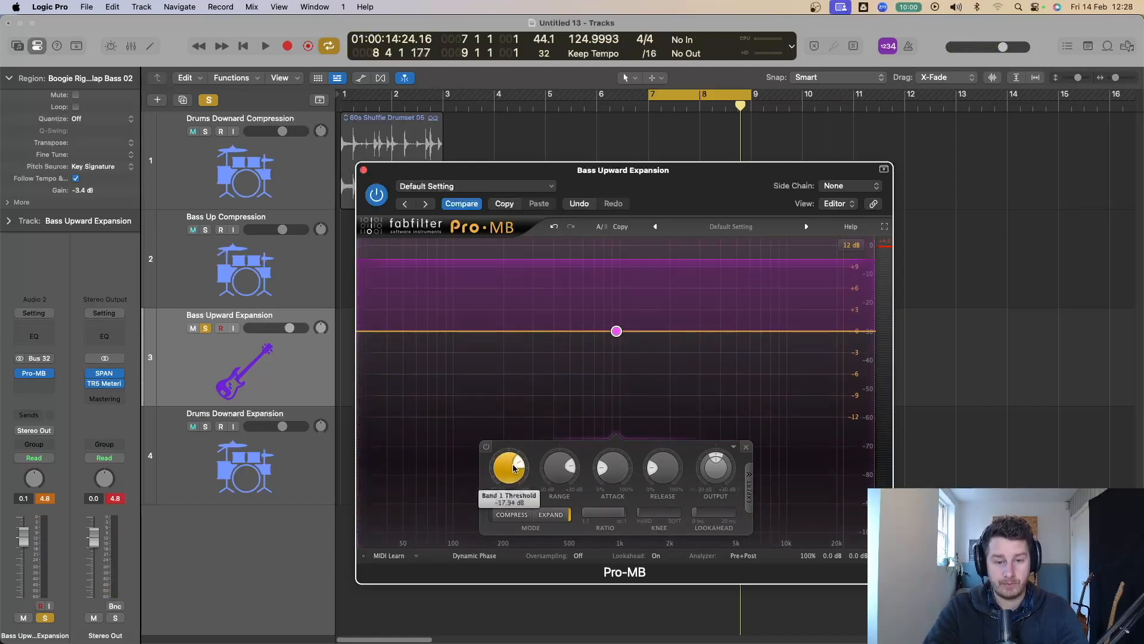
Step: Play the bass loop repeatedly to audition the full-band upward expansion, varying the band's threshold during playback
mouse_move(514, 467)
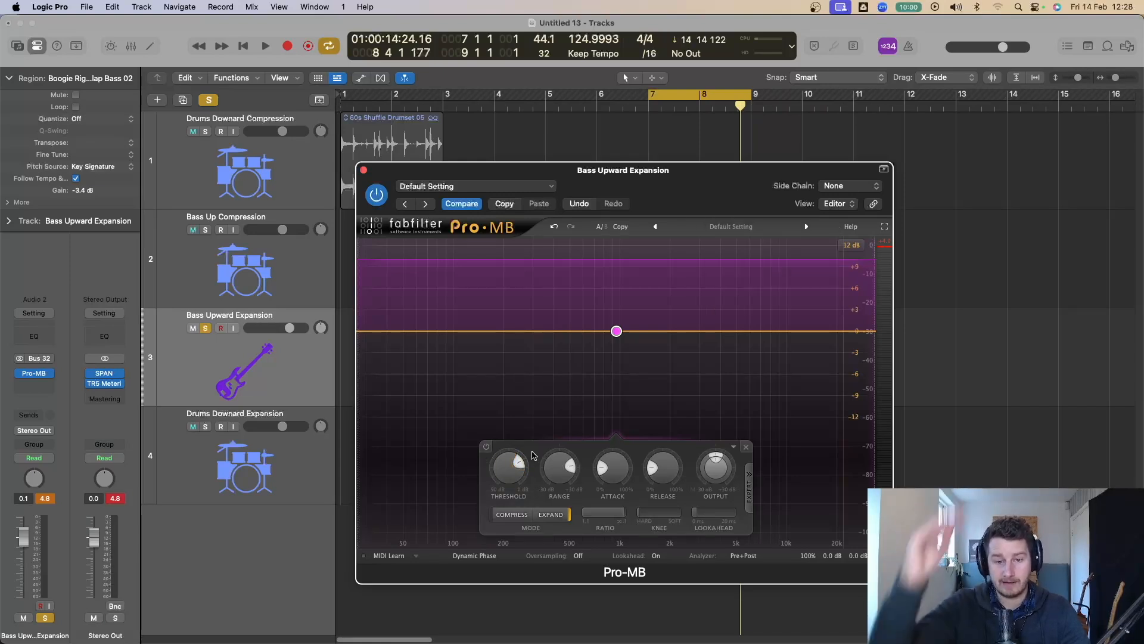
key(space)
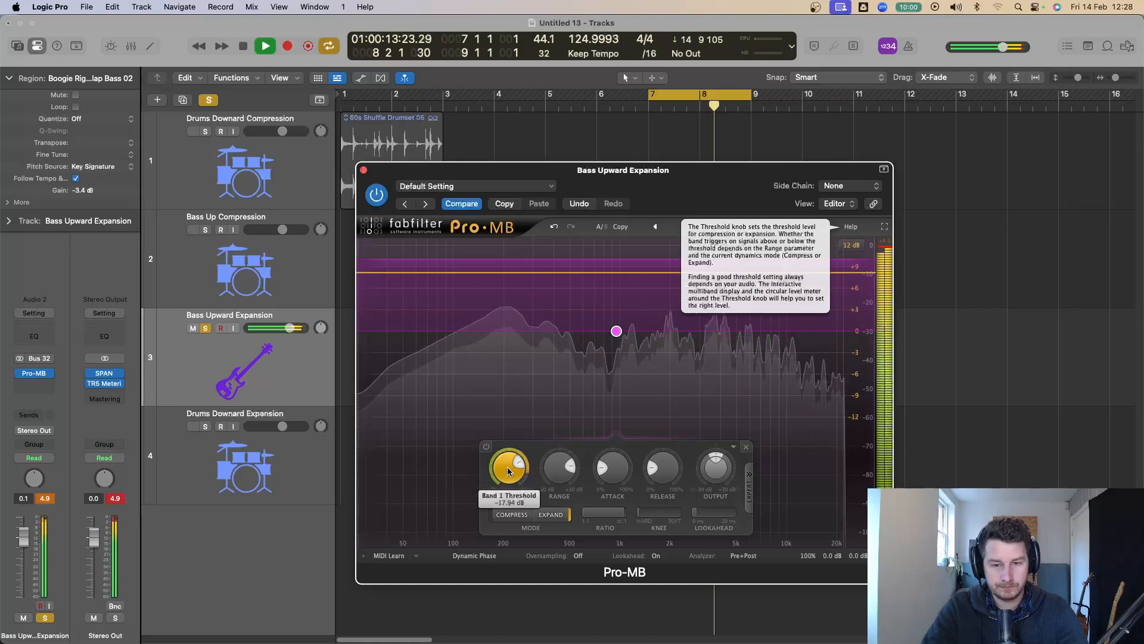
key(space)
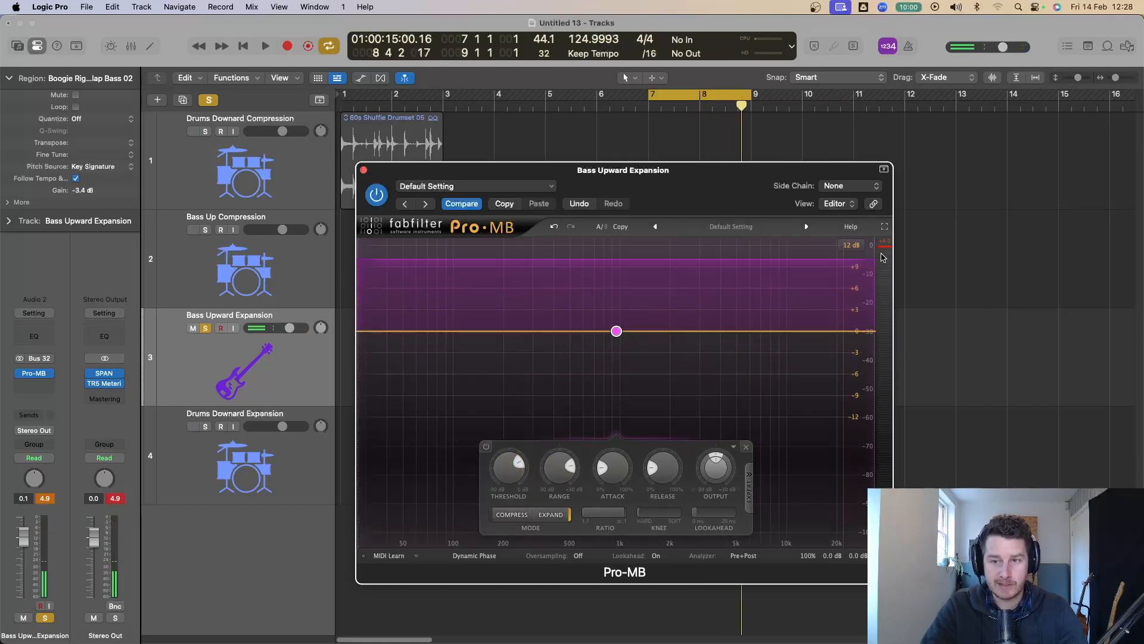
key(space)
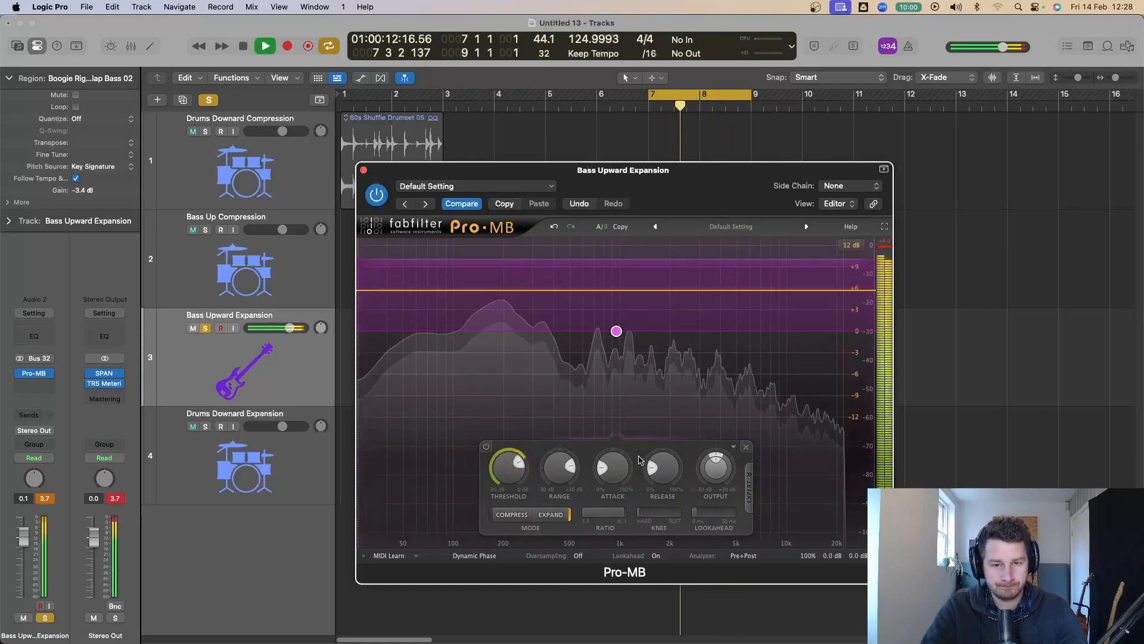
drag(508, 468, 509, 485)
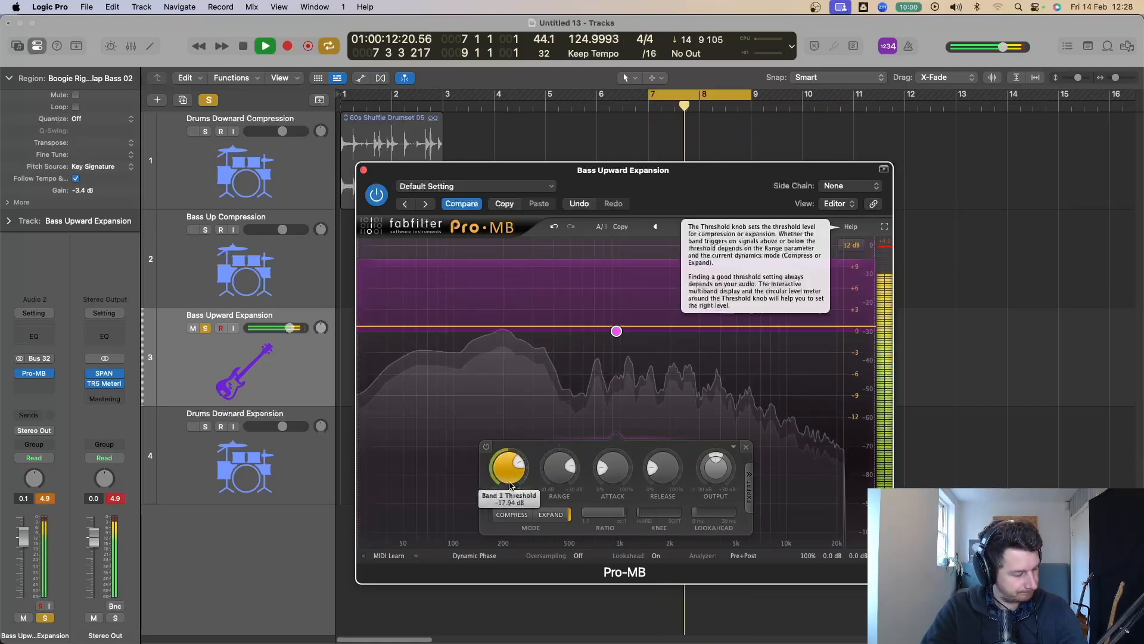
key(space)
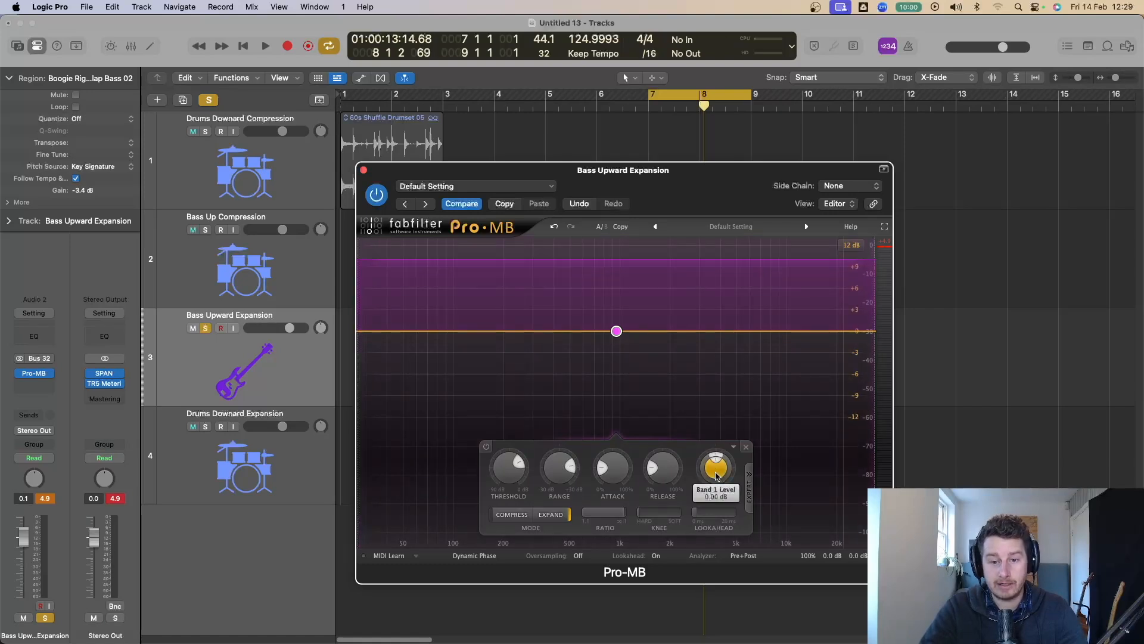
key(space)
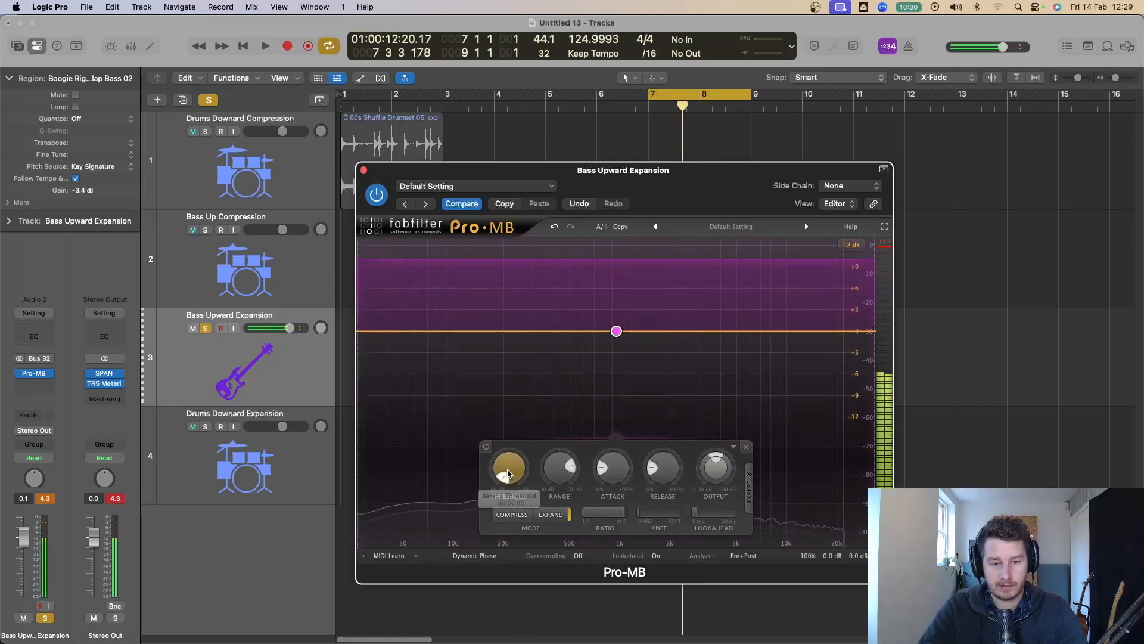
drag(508, 468, 506, 262)
Step: Move the band's low crossover up to about 1.9 kHz while soloing it on the bass loop, and turn solo off
drag(361, 317, 605, 329)
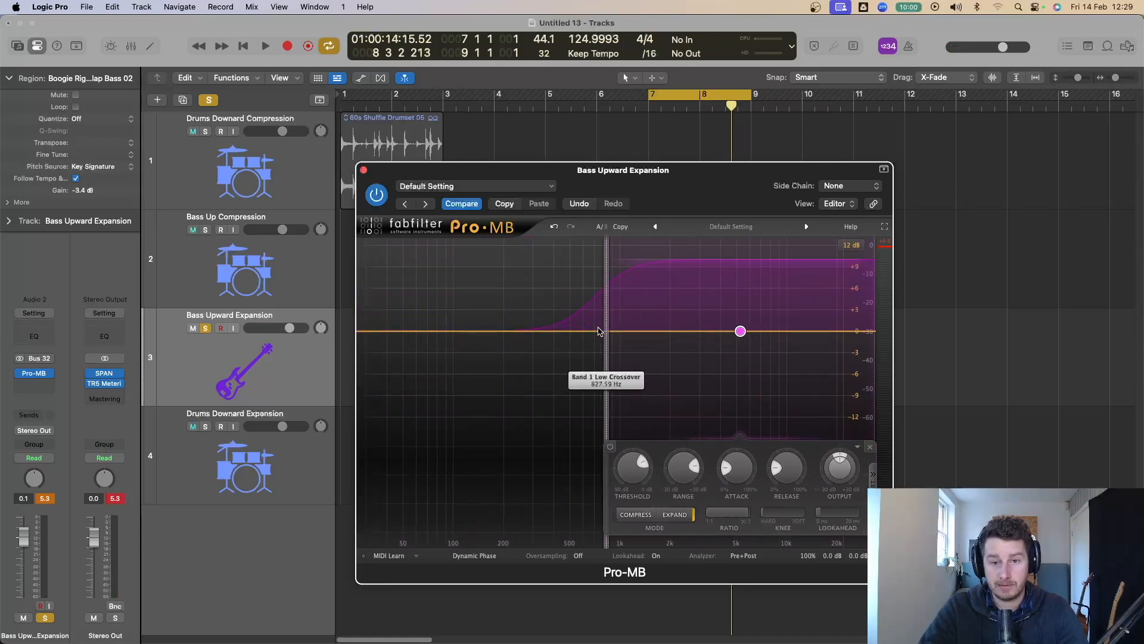
key(z)
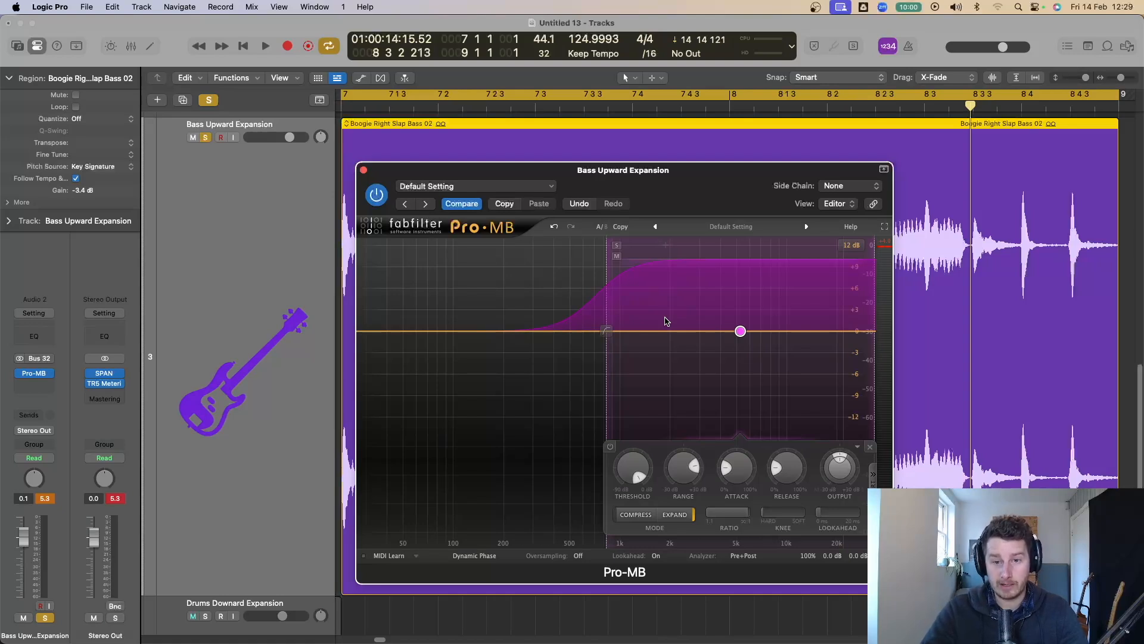
key(space)
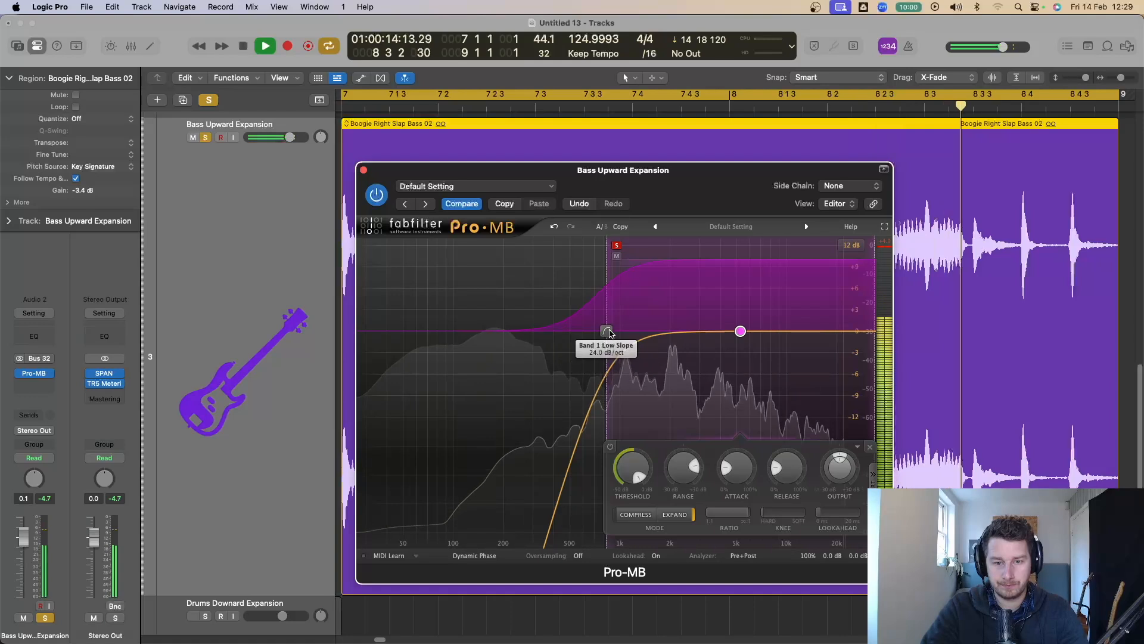
drag(609, 328, 667, 325)
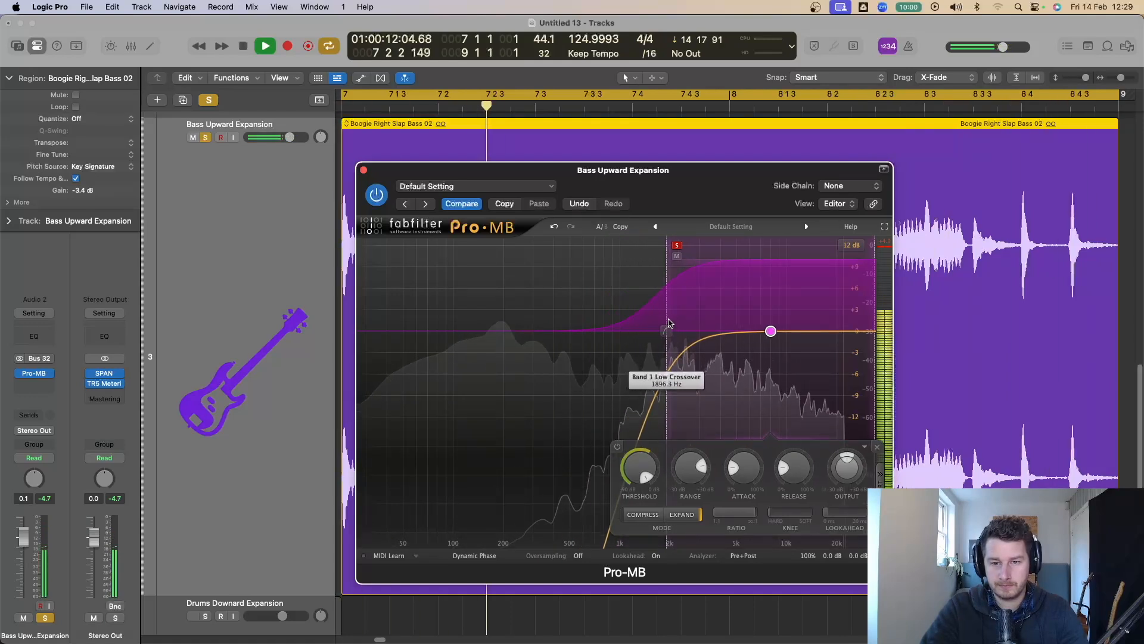
click(674, 248)
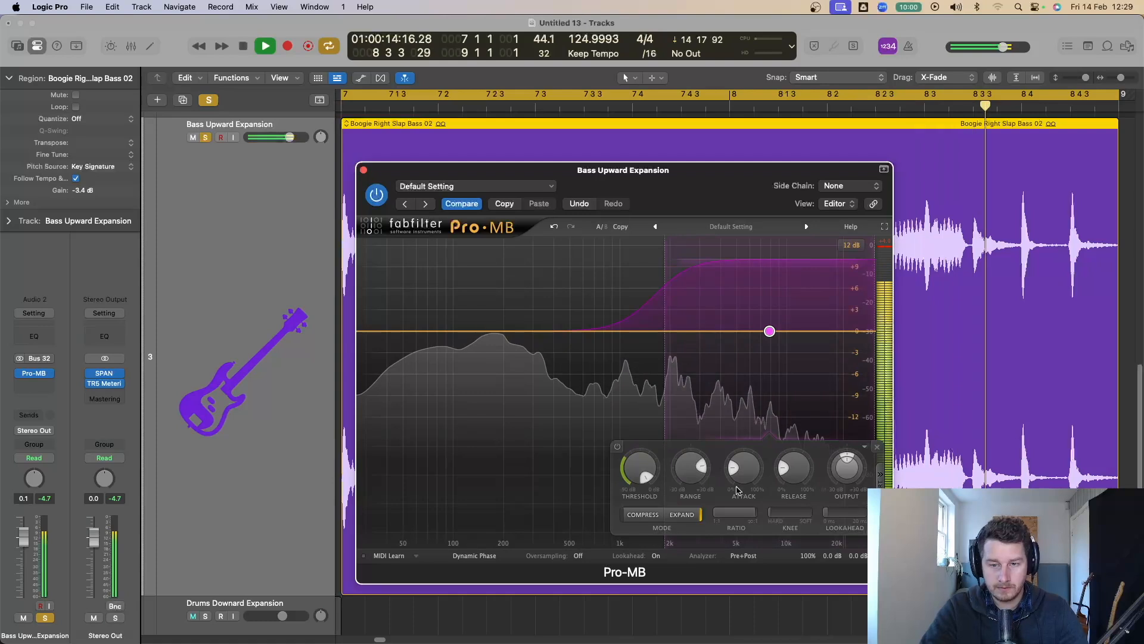
Step: Lower the high band's threshold to about -29 dB while the bass loop plays
key(space)
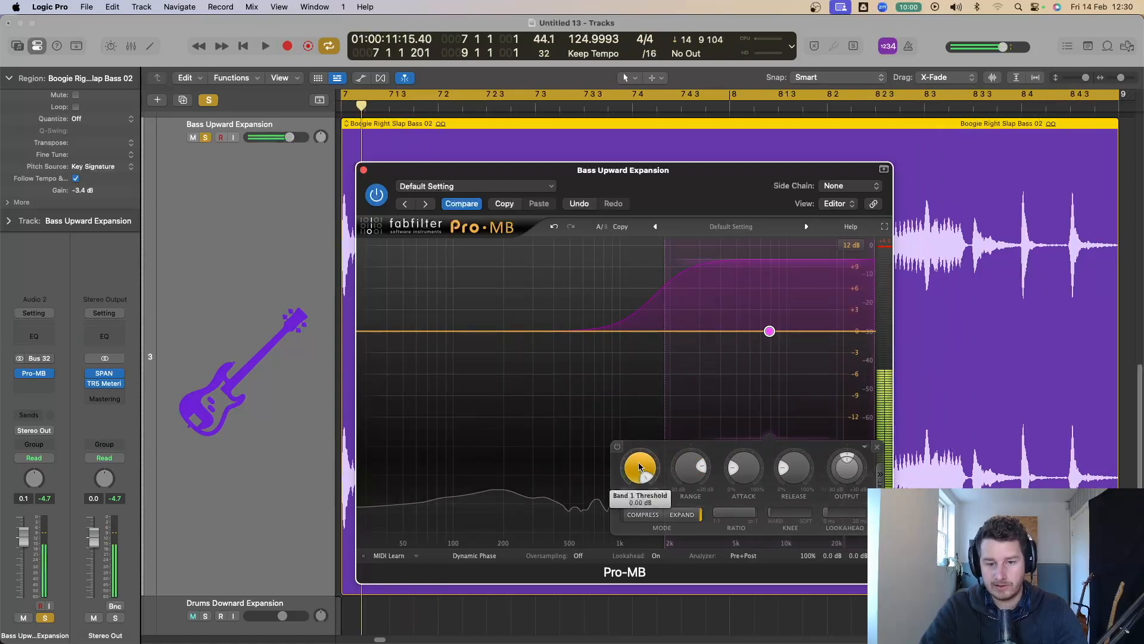
key(space)
drag(640, 475, 640, 508)
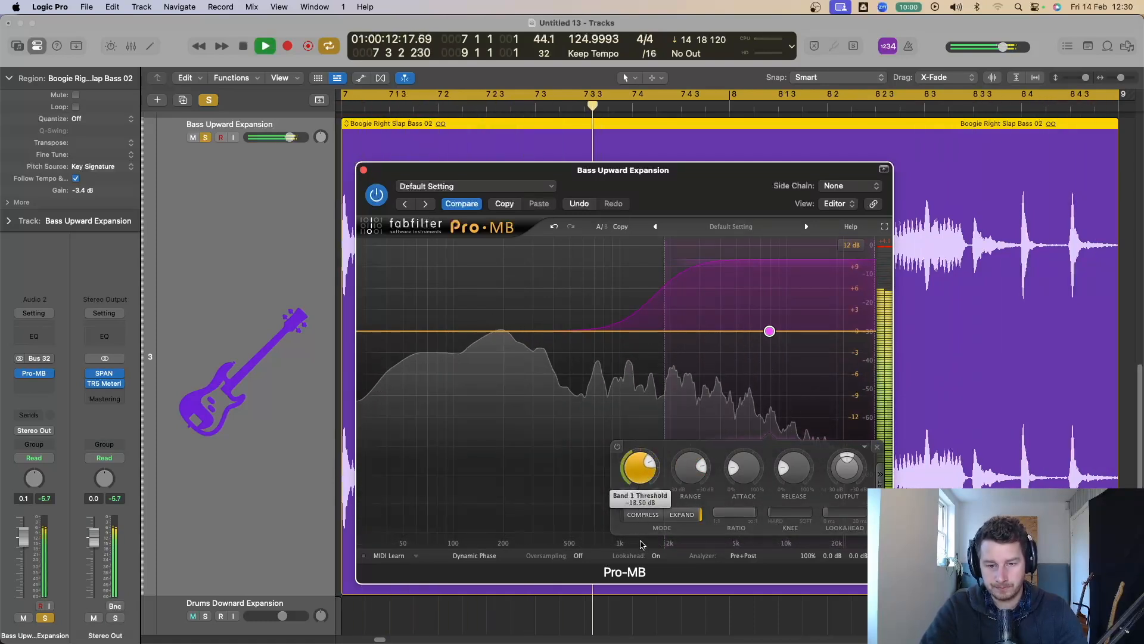
drag(642, 486, 642, 509)
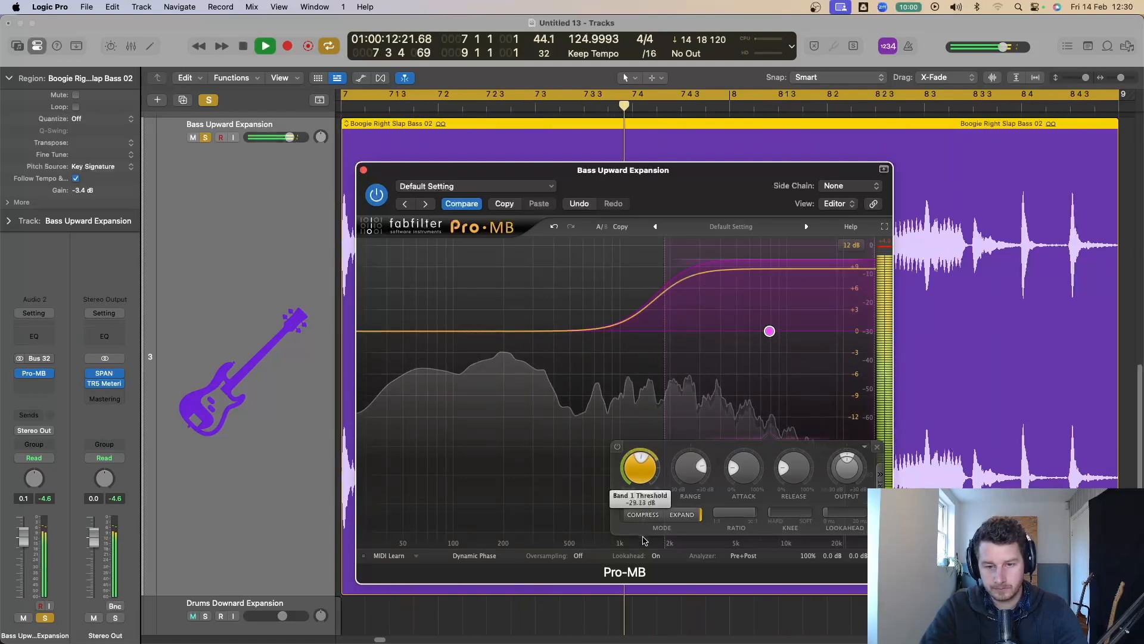
drag(644, 543, 643, 548)
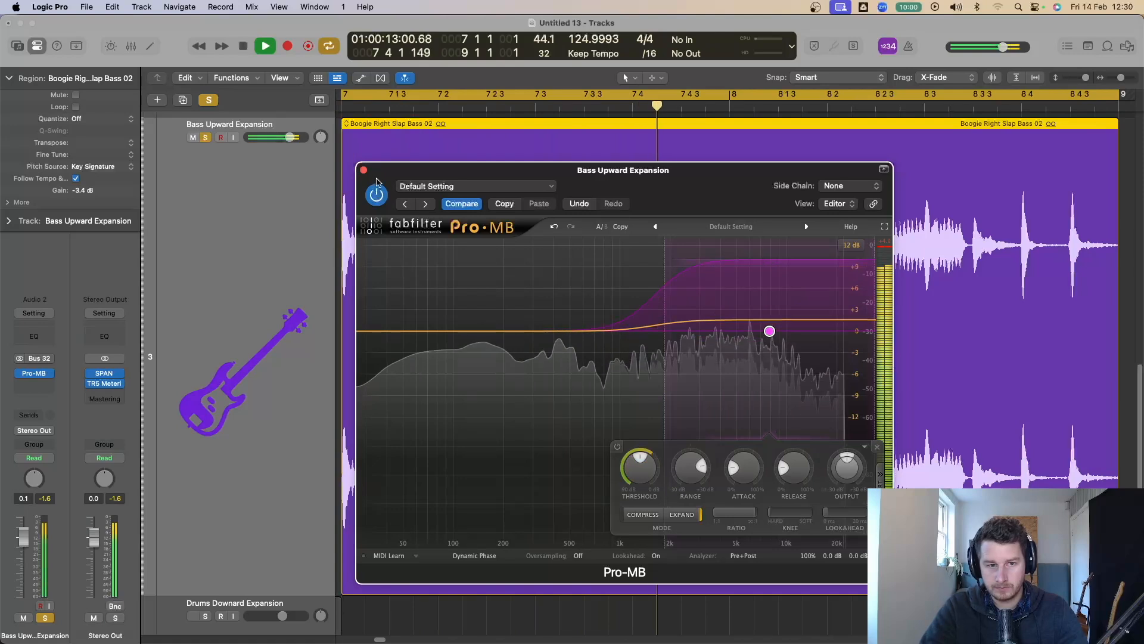
Step: Toggle the Pro-MB bypass during bass playback to compare the loop with and without upward expansion
key(space)
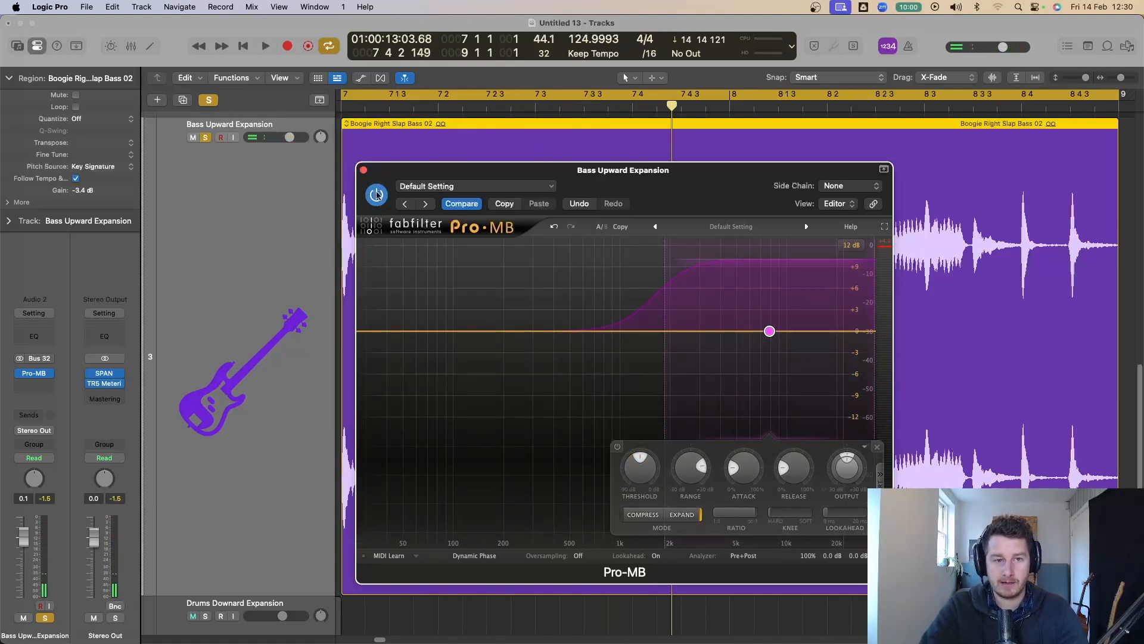
key(space)
click(377, 195)
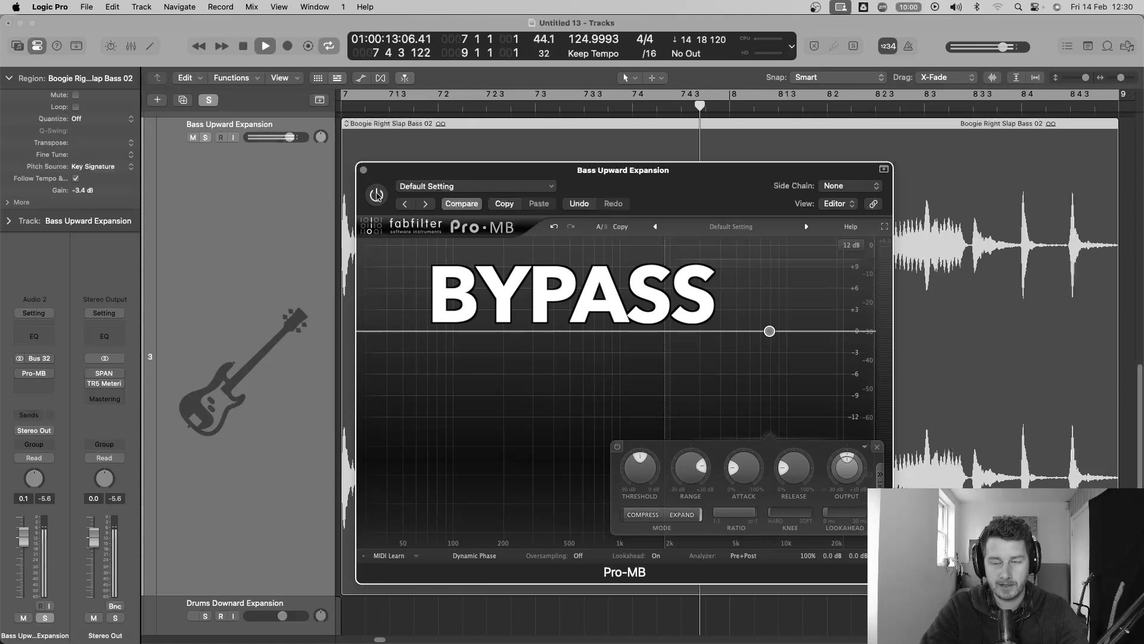
click(377, 195)
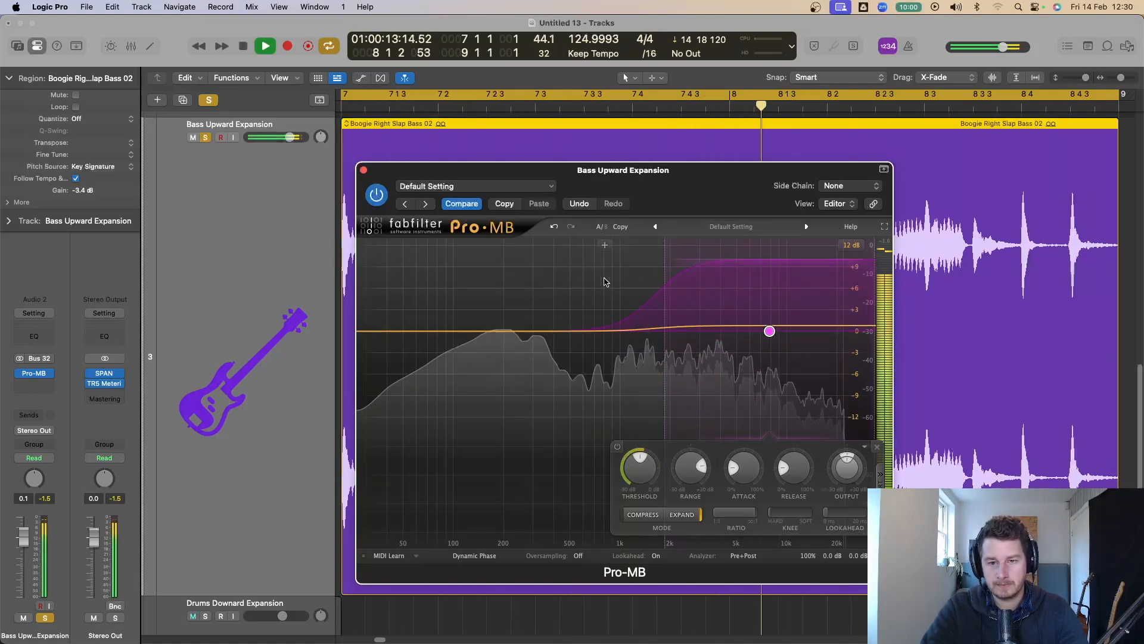
key(space)
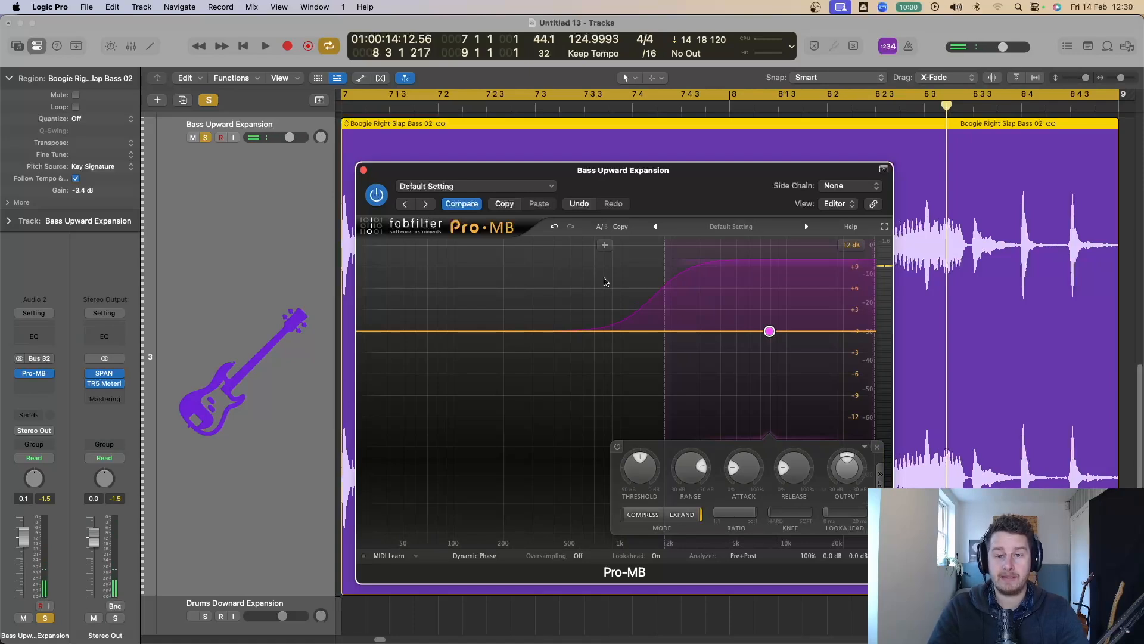
Step: Open the Stereo Out meter beside Pro-MB and compare the bass loop's peak and RMS levels with the plug-in bypassed and enabled
key(space)
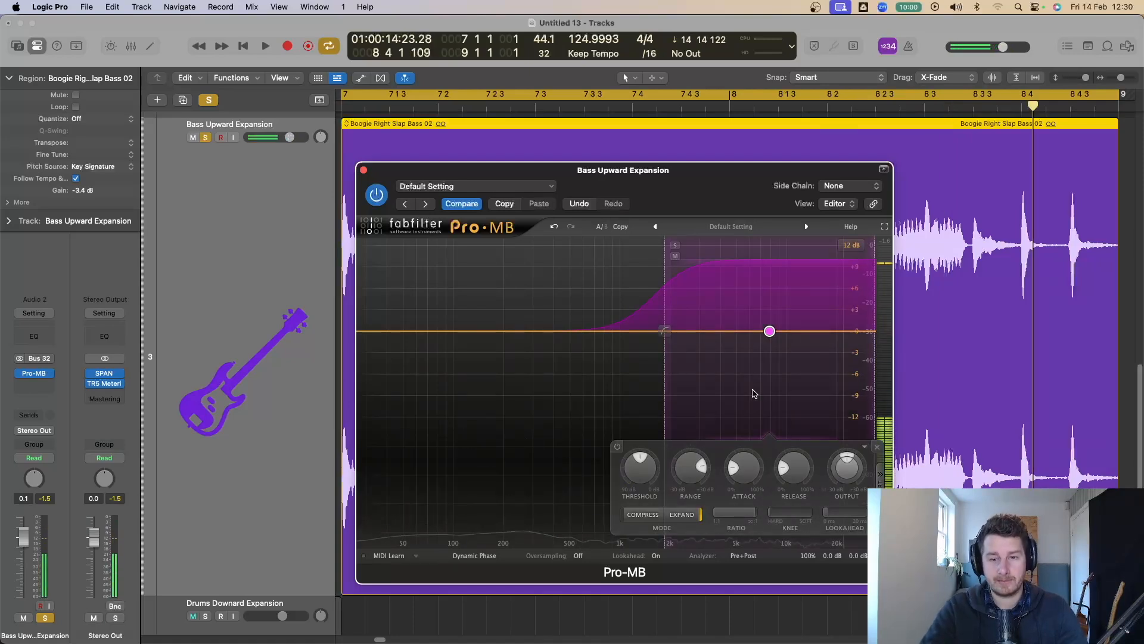
click(108, 375)
drag(382, 203, 106, 188)
key(space)
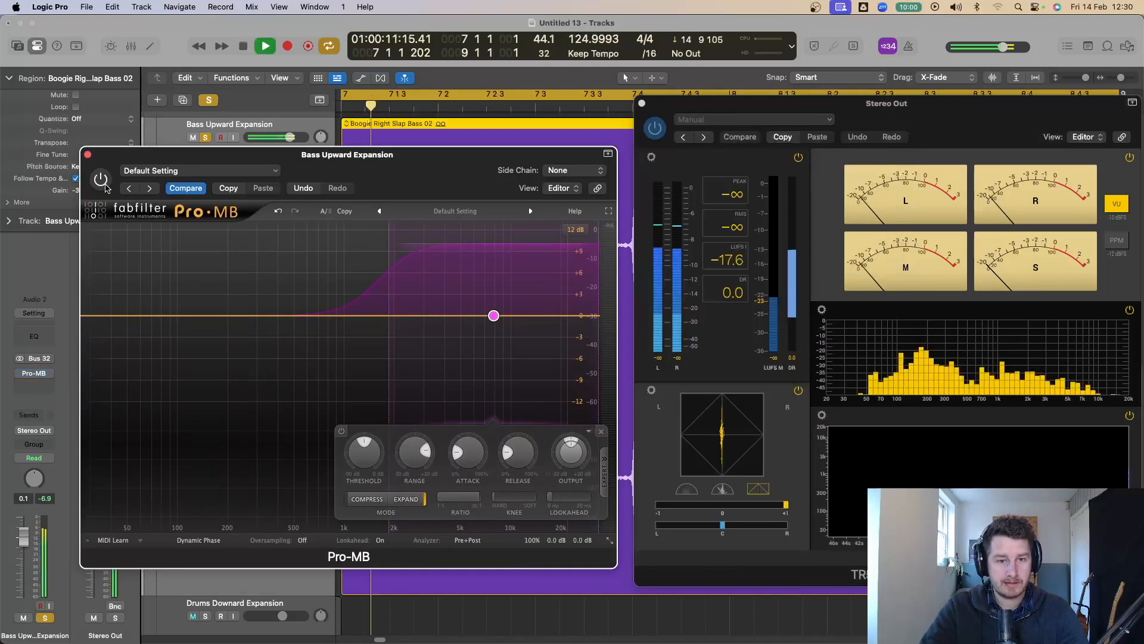
click(733, 195)
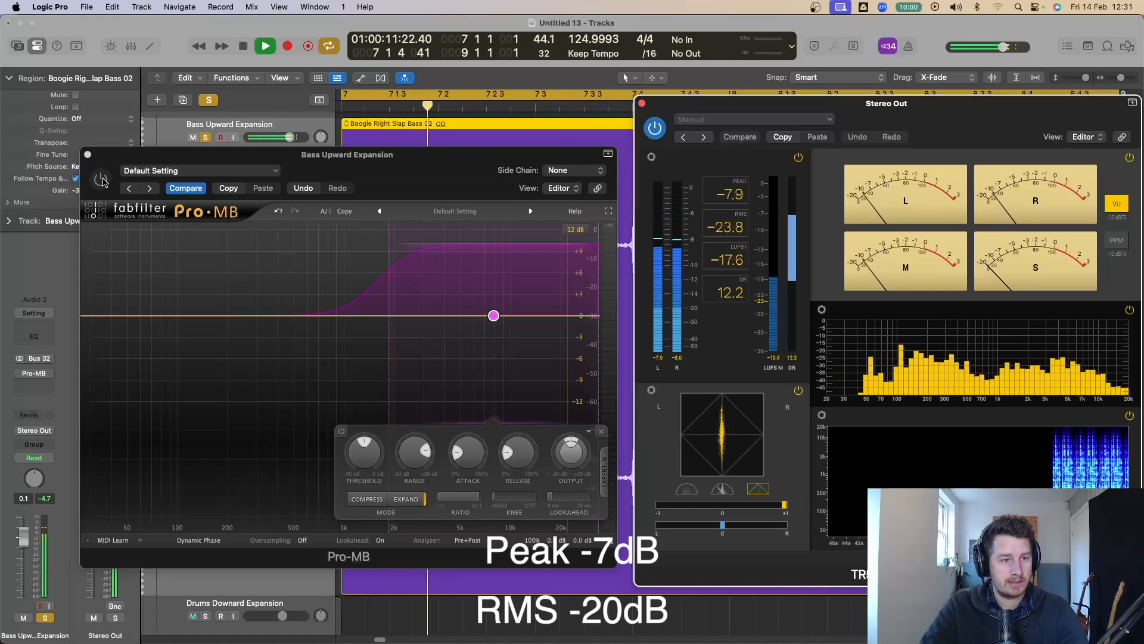
click(101, 179)
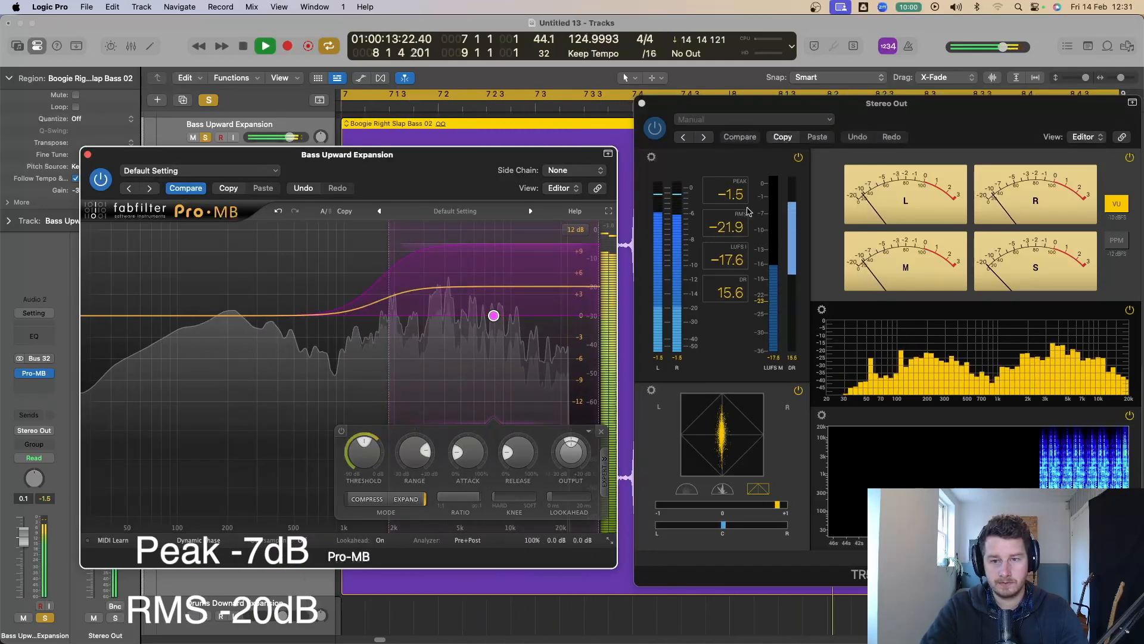
Step: Reset the meter's peak reading, recheck the bass loop's levels with Pro-MB bypassed and enabled, and stop playback
click(740, 198)
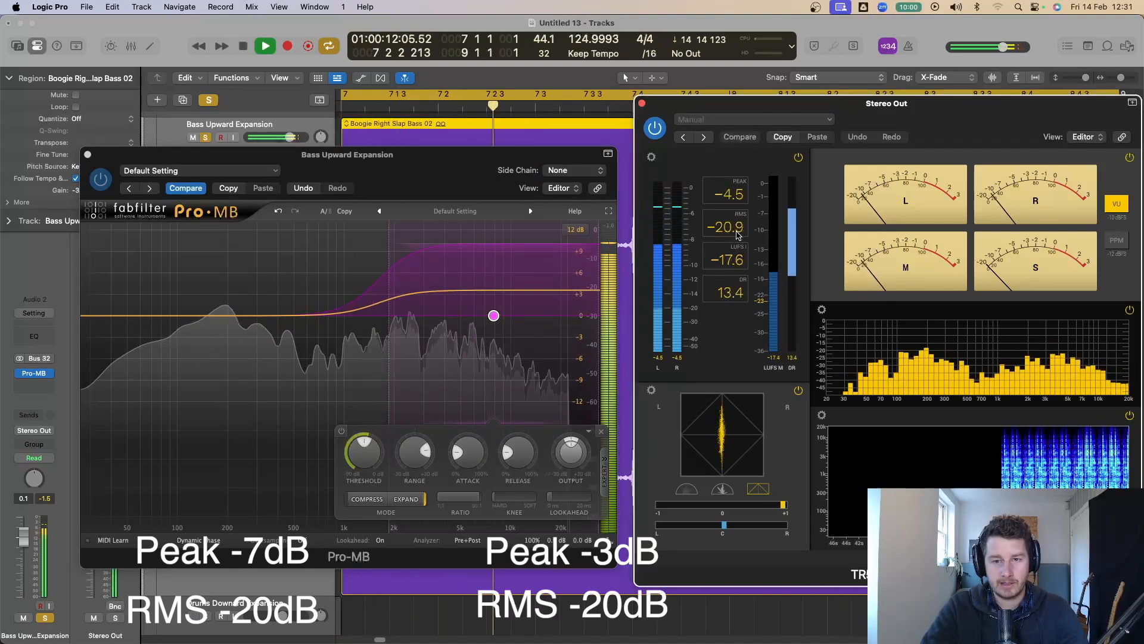
click(100, 179)
click(98, 179)
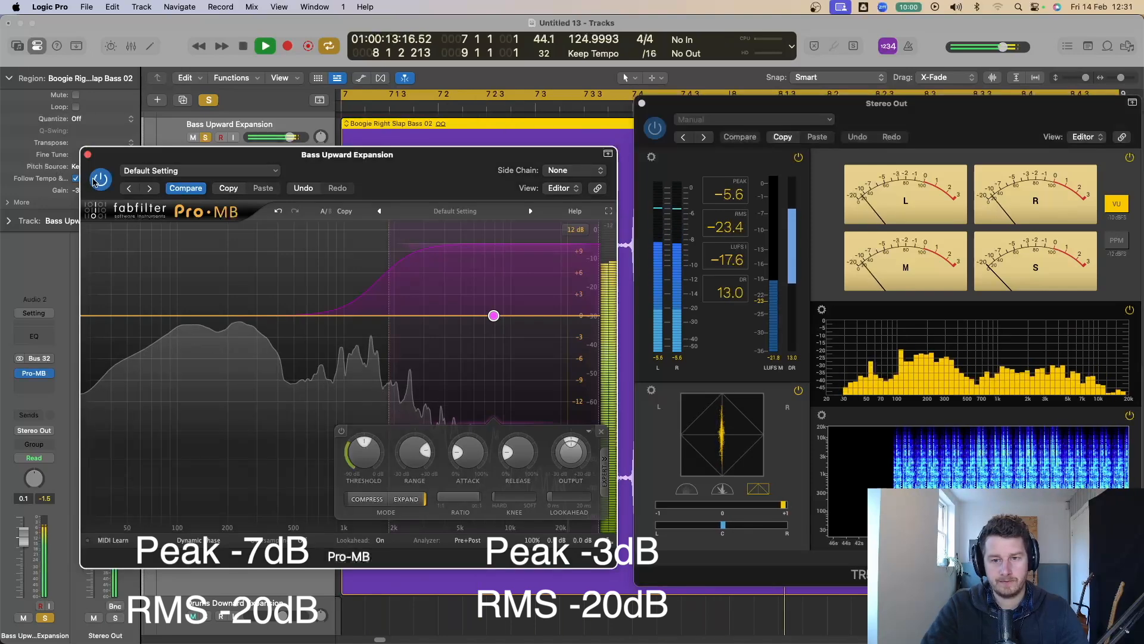
key(space)
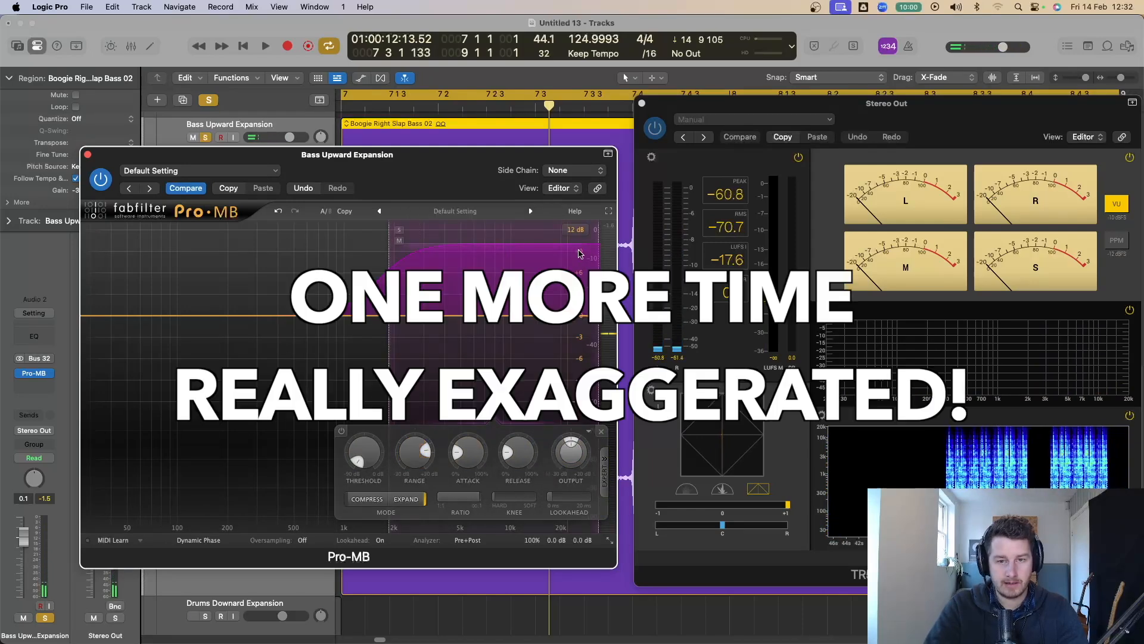
Step: Raise the band's range to about +12.5 dB, compare the exaggerated bass expansion with Pro-MB bypassed and enabled, and close the plug-in
key(space)
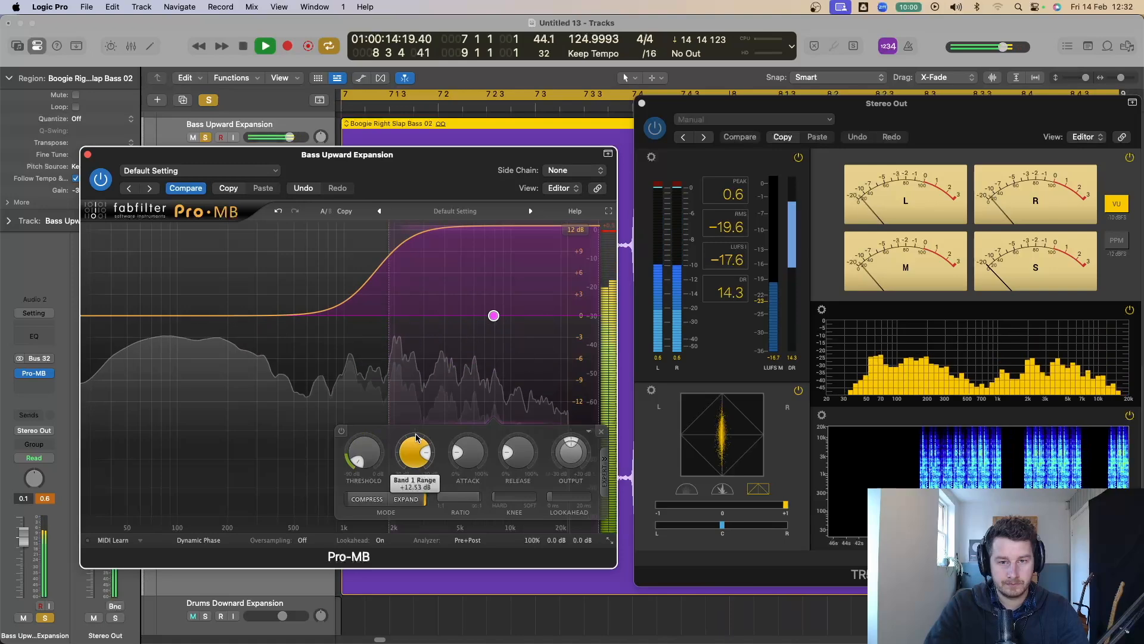
click(100, 179)
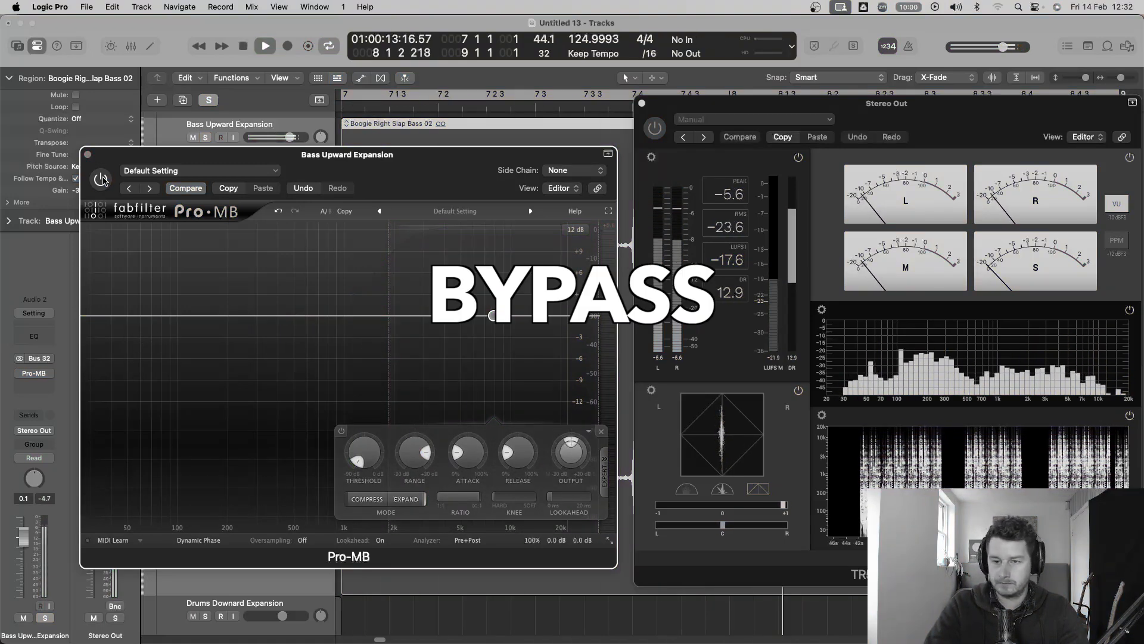
click(101, 179)
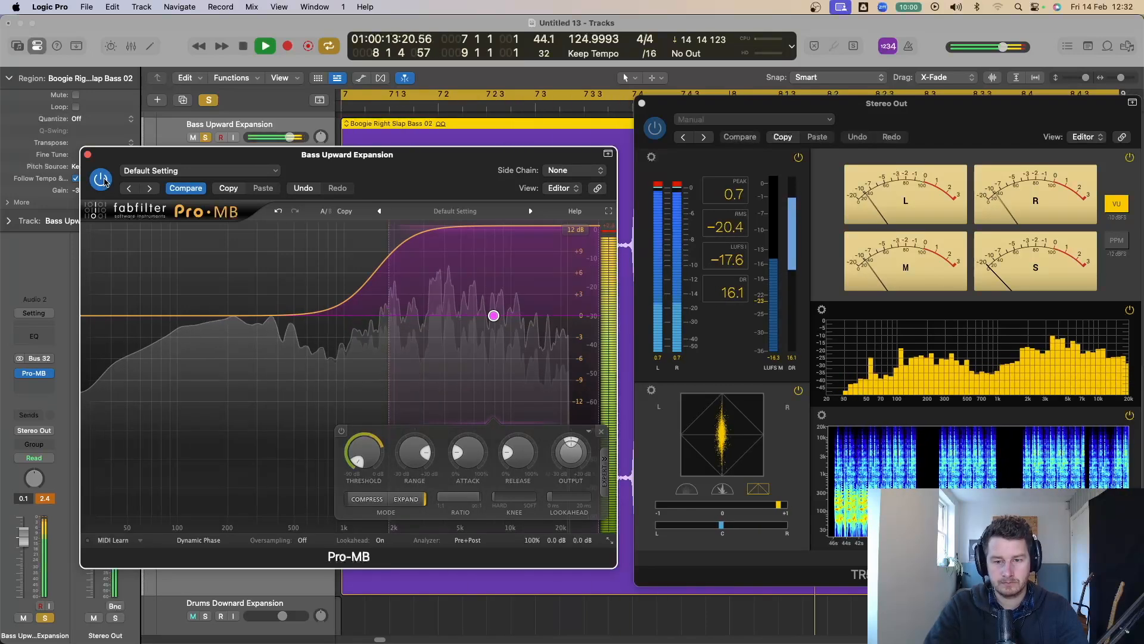
key(space)
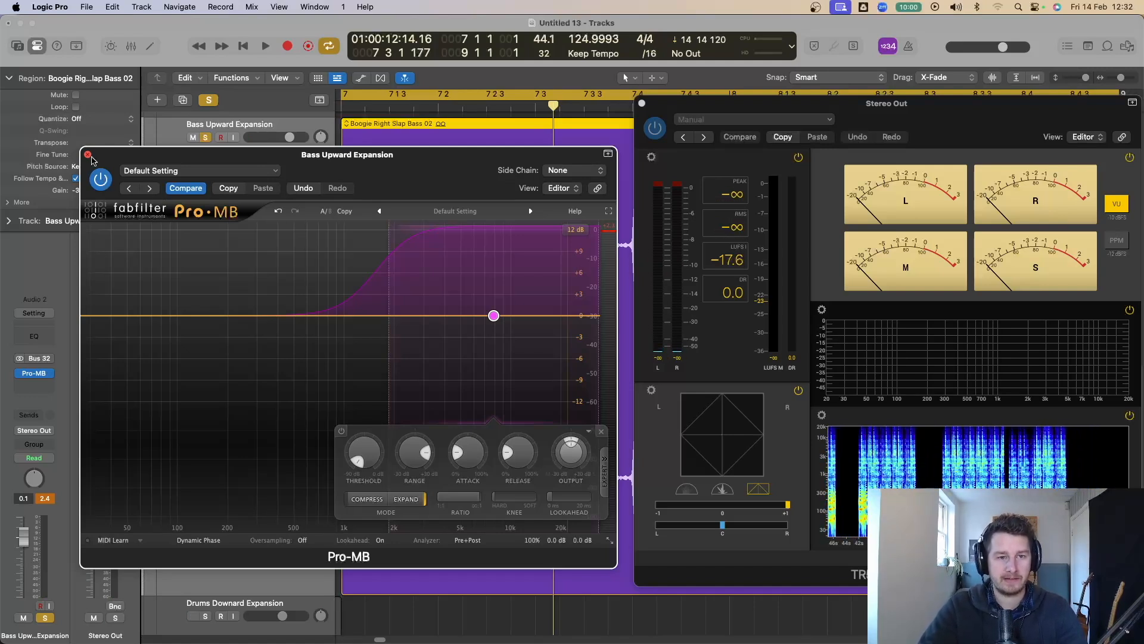
click(88, 155)
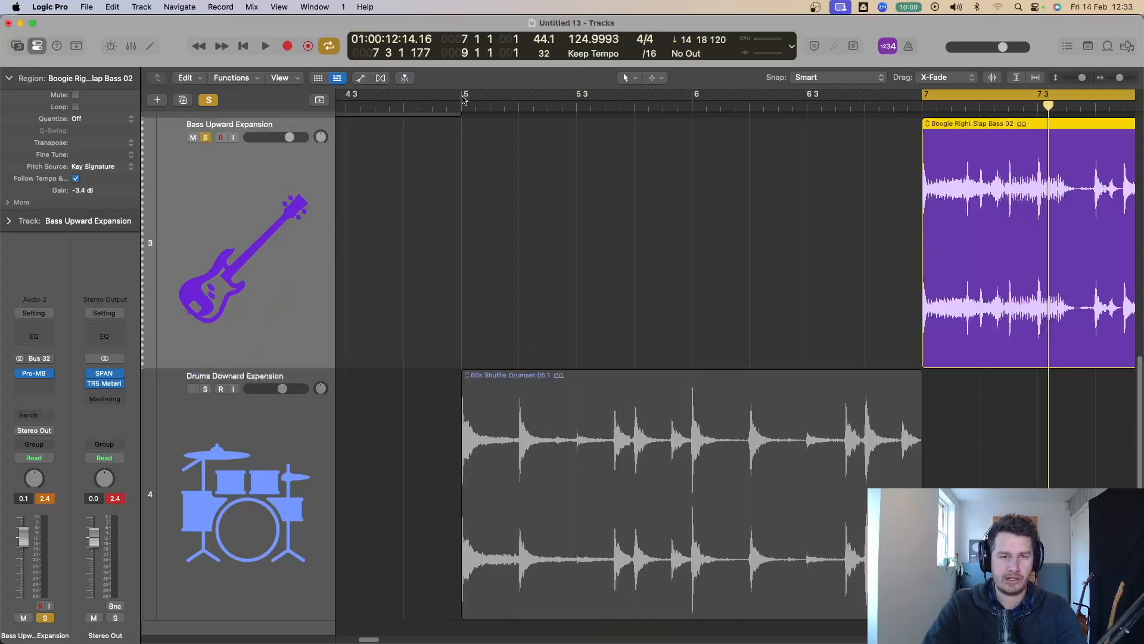
Step: Set the cycle to bars 5–7 around the 60s Shuffle Drumset 05.1 region and audition the soloed Drums Downard Expansion track
drag(464, 100, 934, 101)
click(719, 376)
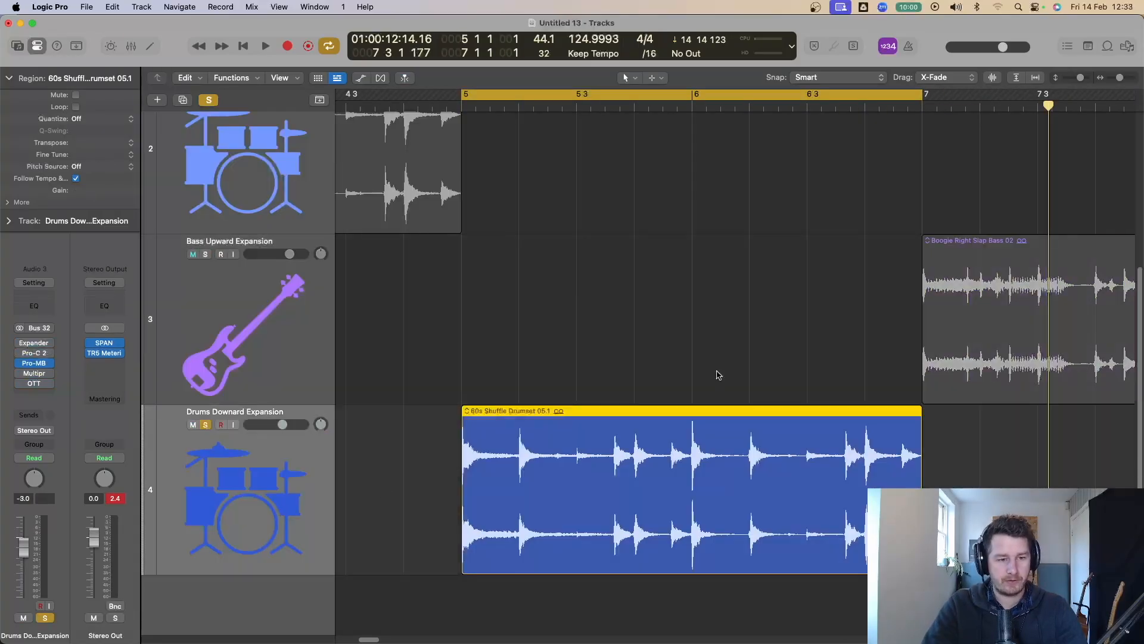
key(super+Up)
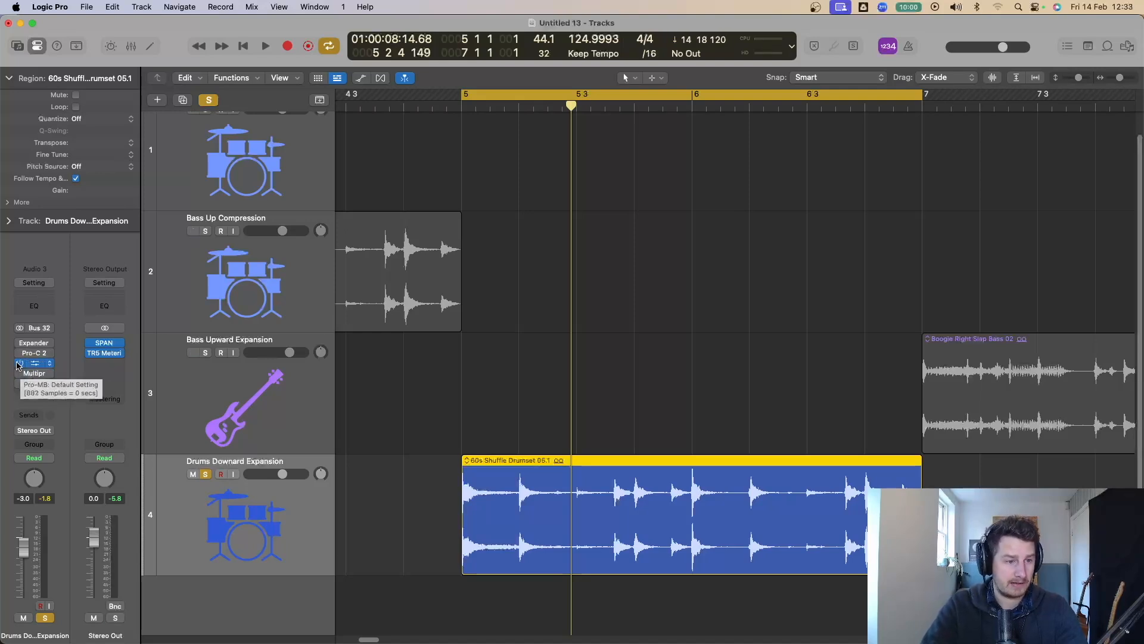
key(space)
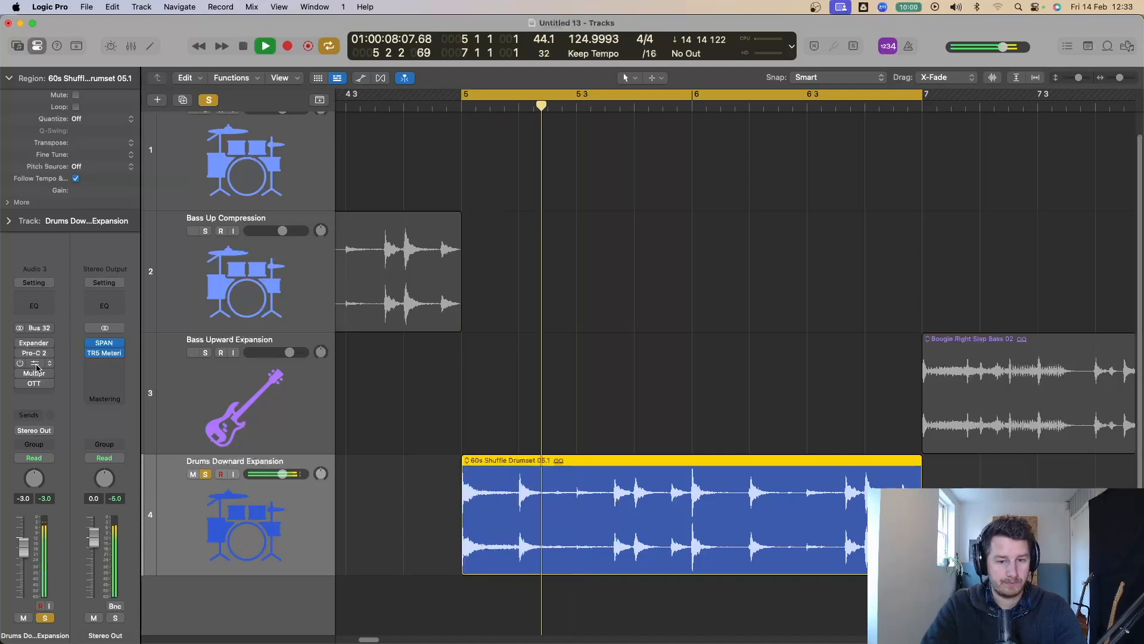
key(space)
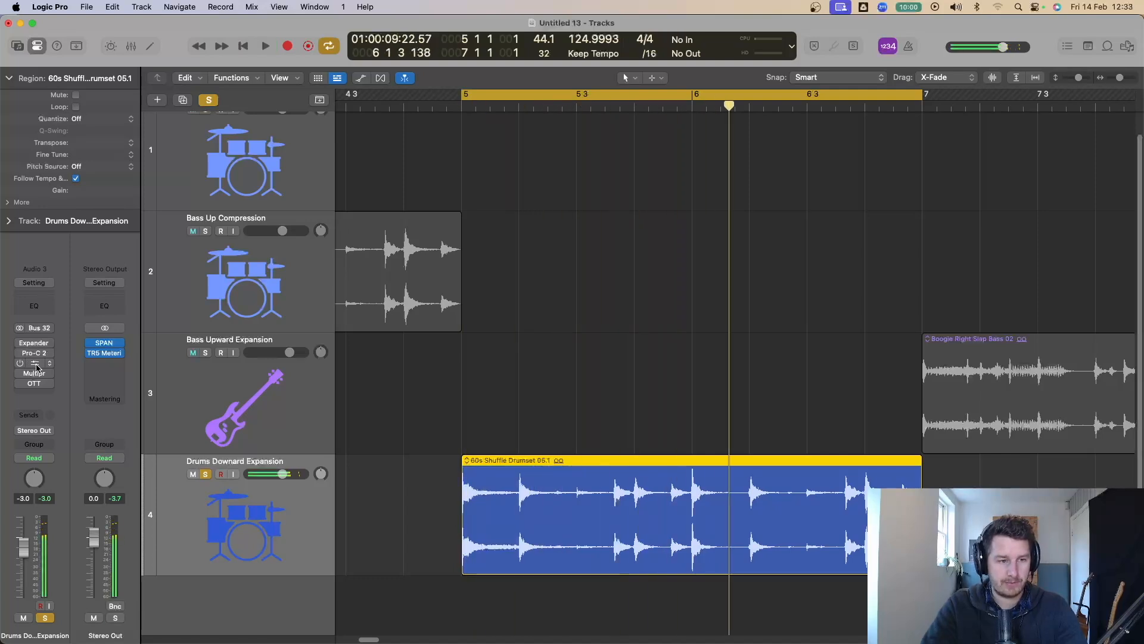
Step: Open Pro-MB on the Drums Downard Expansion track and widen its band's crossovers to cover the full frequency spectrum
click(35, 365)
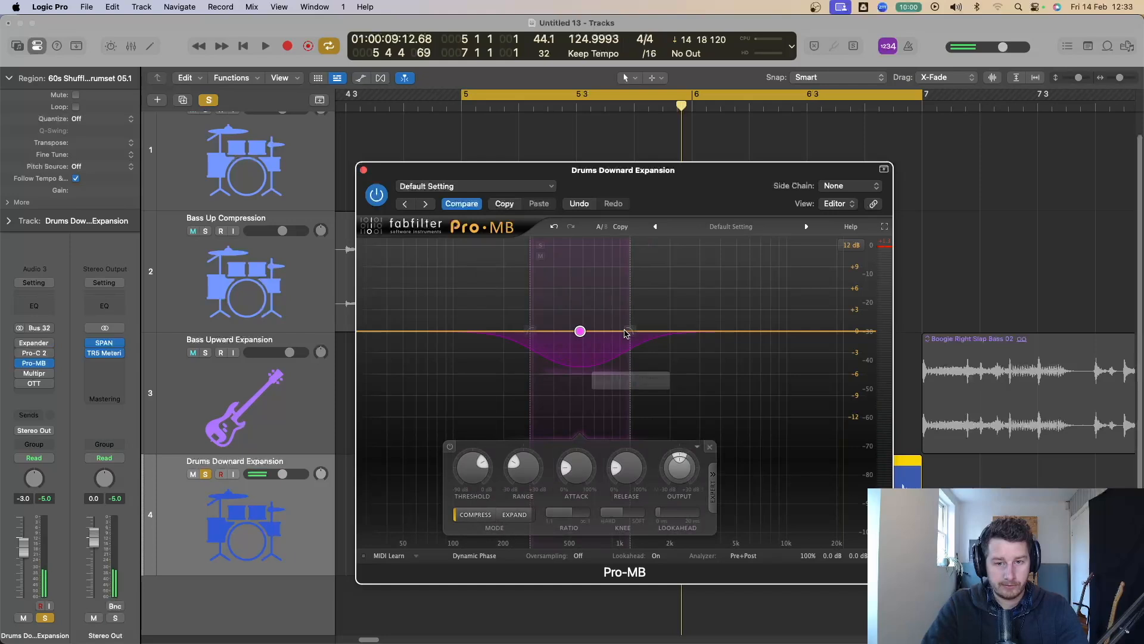
drag(631, 332, 874, 332)
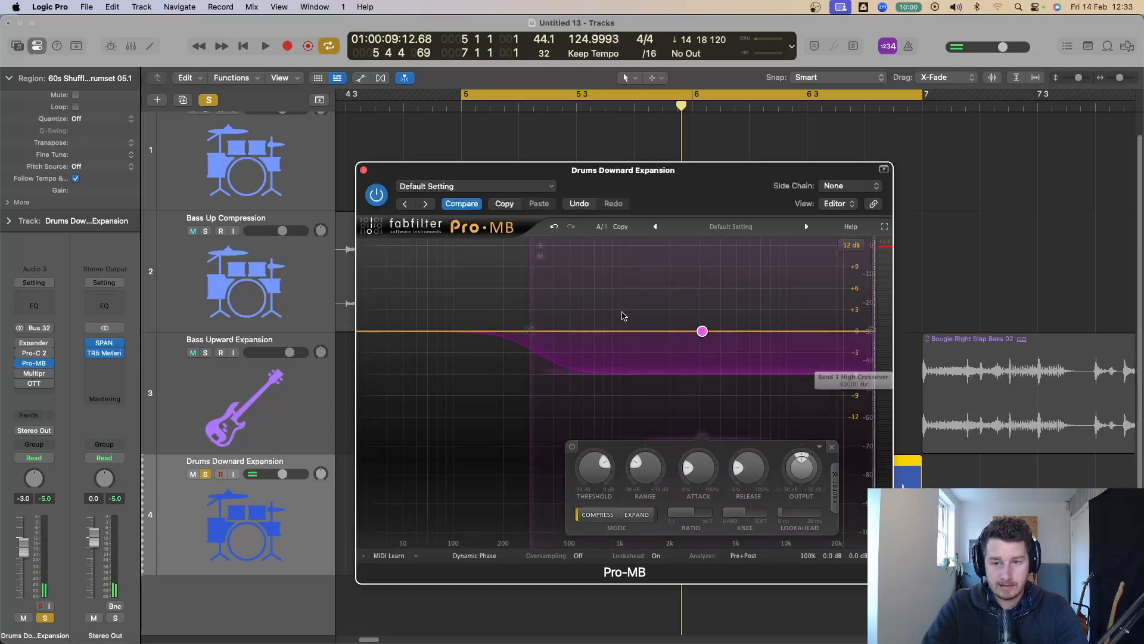
drag(529, 332, 359, 332)
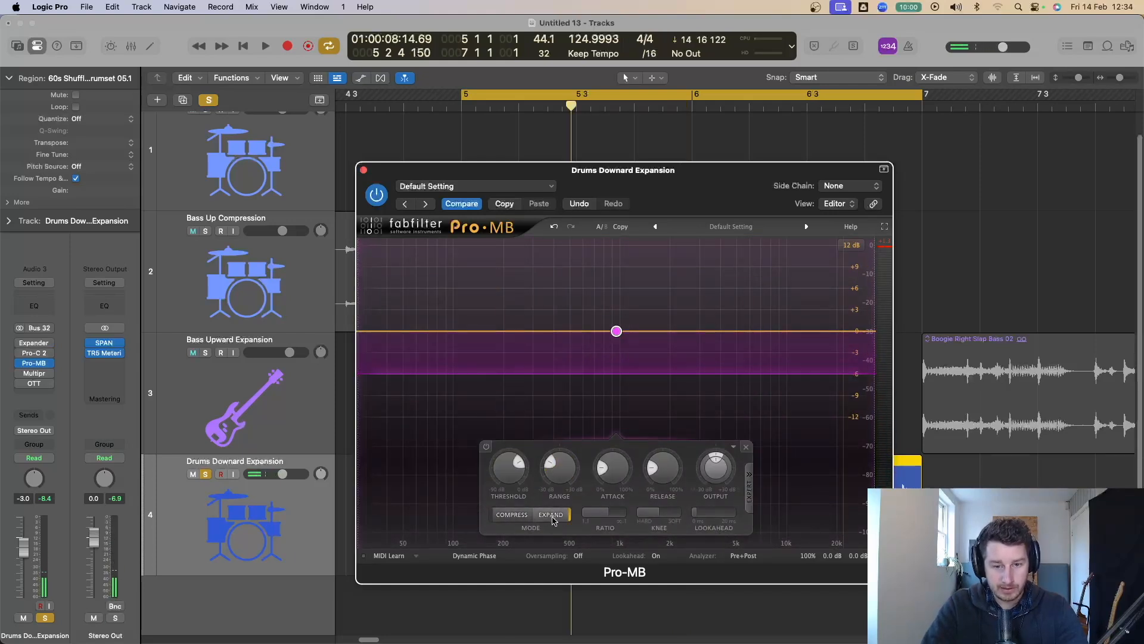
Step: Set the band to Expand mode, reset its threshold and range to 0 dB, and raise the ratio to maximum
super+click(510, 474)
super+click(560, 477)
key(space)
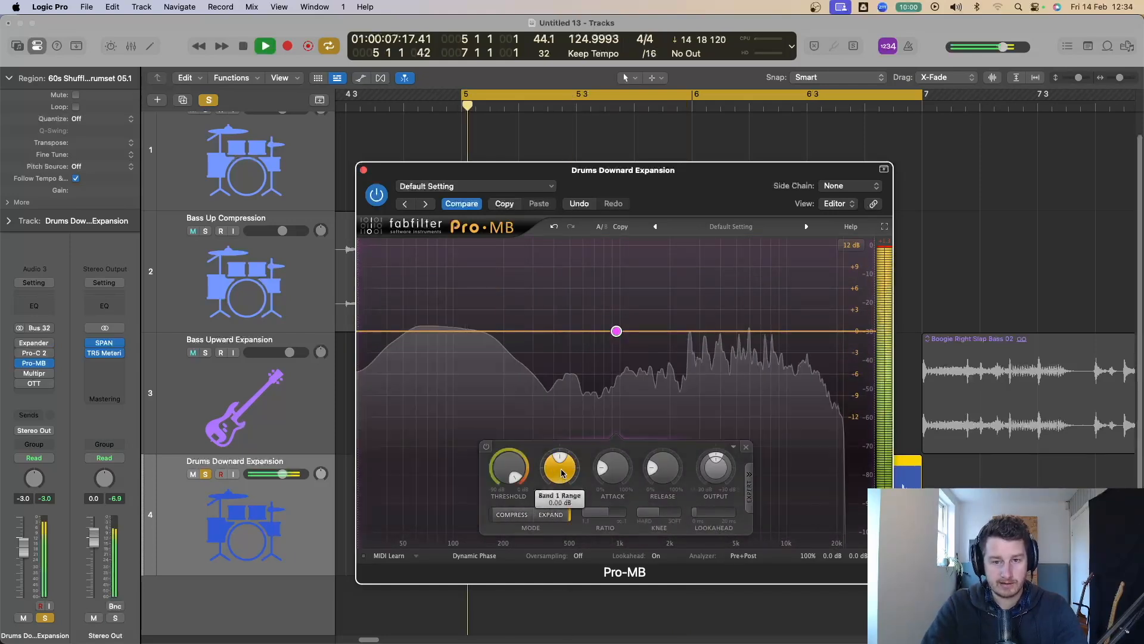
key(space)
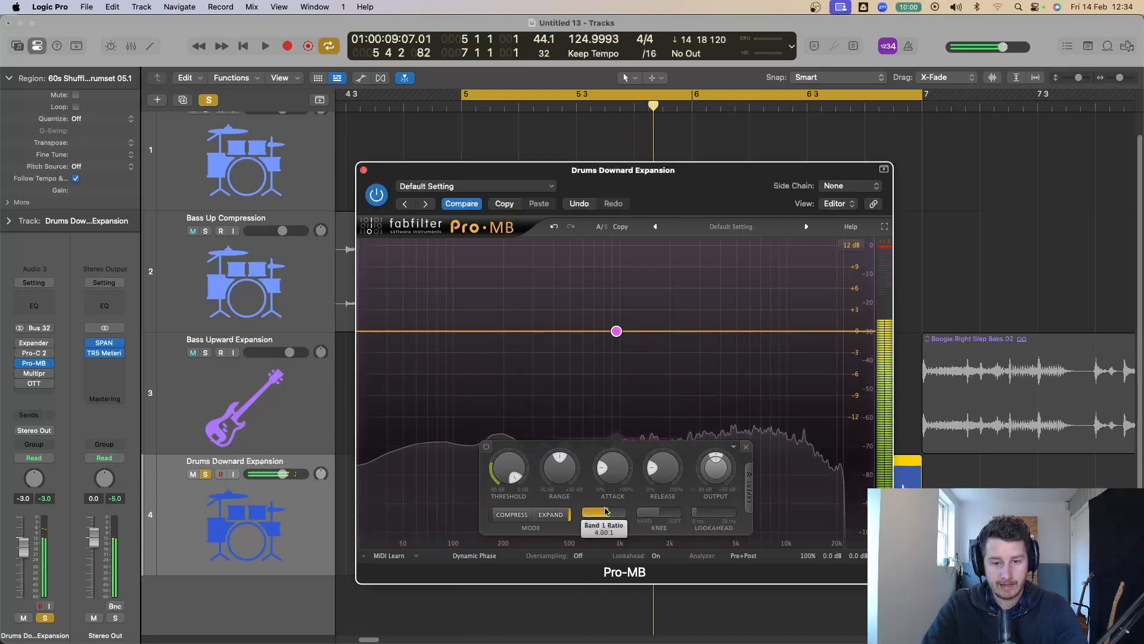
drag(606, 515, 759, 518)
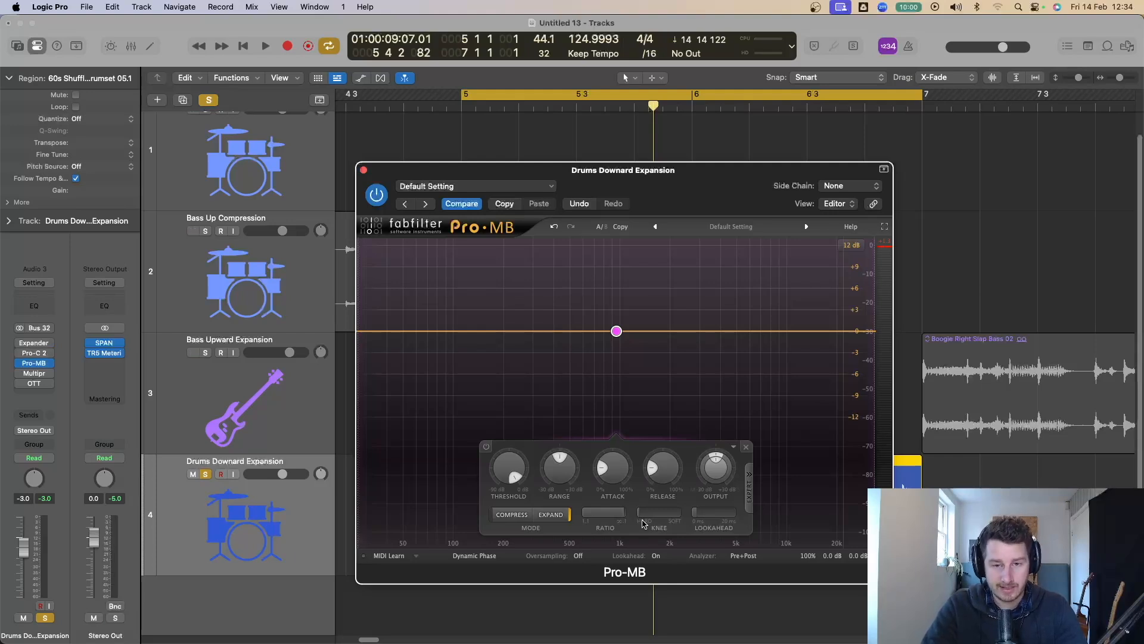
Step: Lower the full-spectrum band's range to -30 dB for downward expansion
key(space)
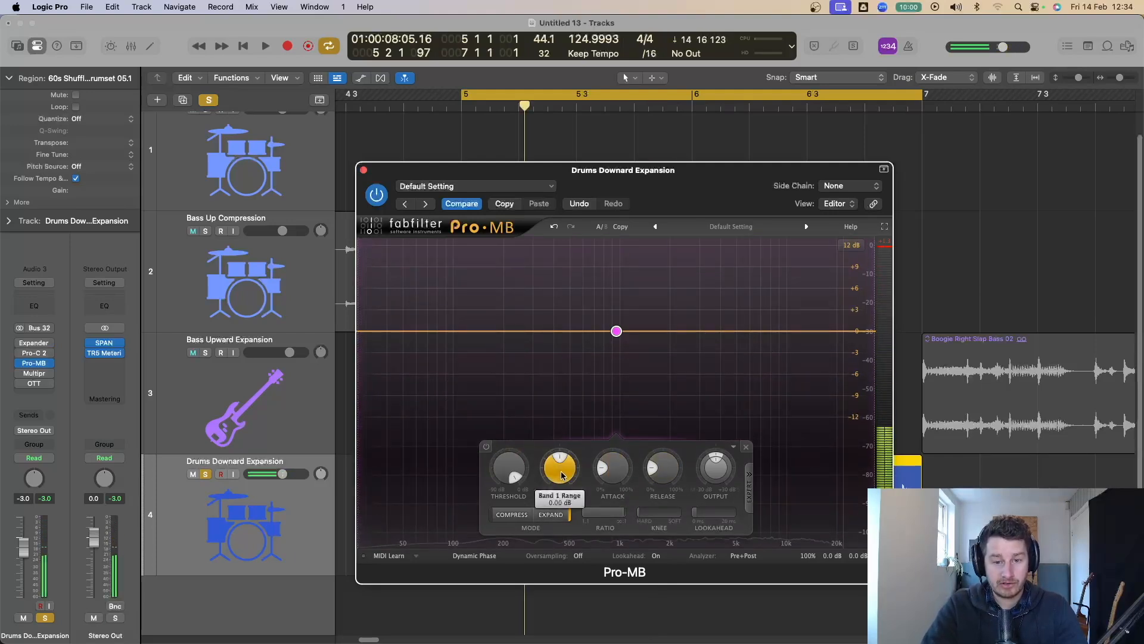
drag(561, 475, 560, 537)
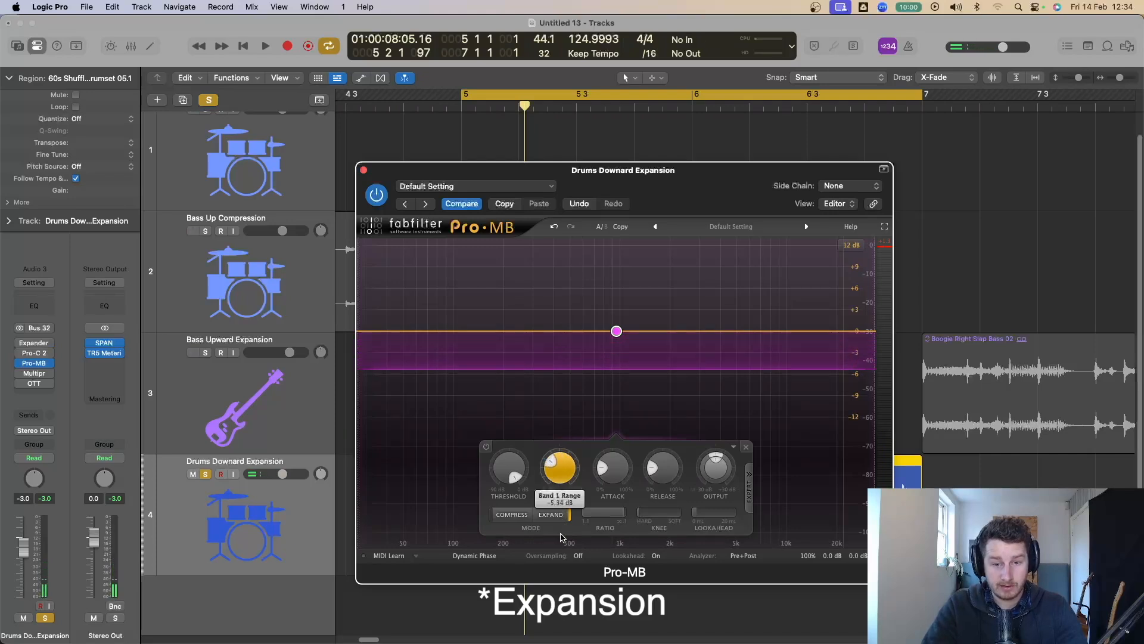
mouse_move(559, 476)
mouse_down()
mouse_move(557, 489)
mouse_move(553, 478)
mouse_up()
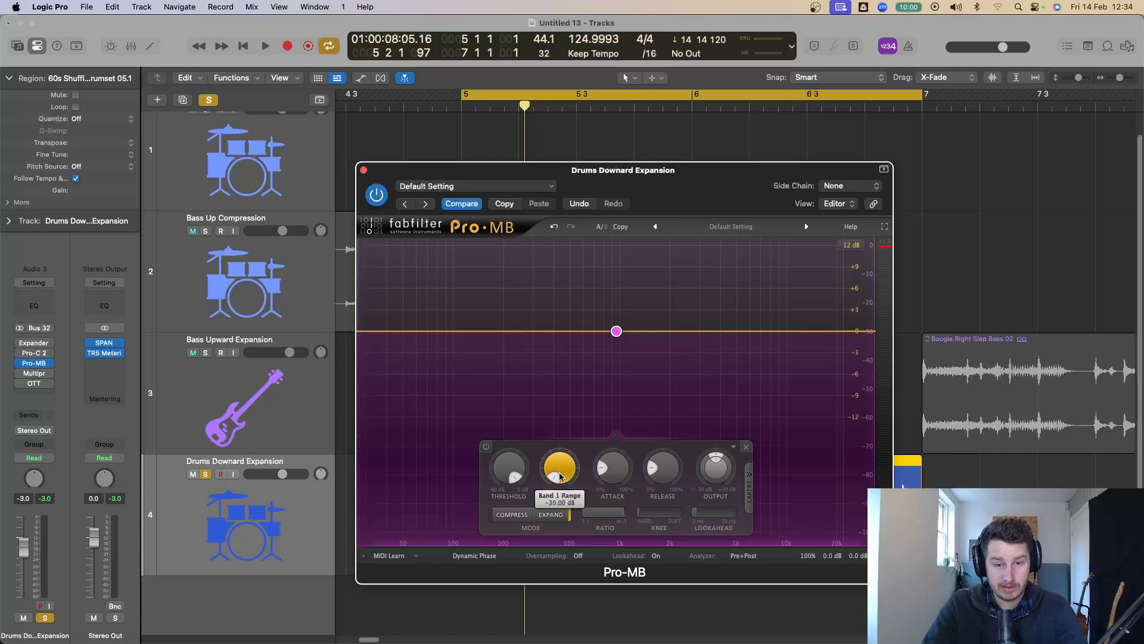
Step: Play the drum loop with the threshold at its lowest and raise it to about -24 dB, stopping playback when done
key(space)
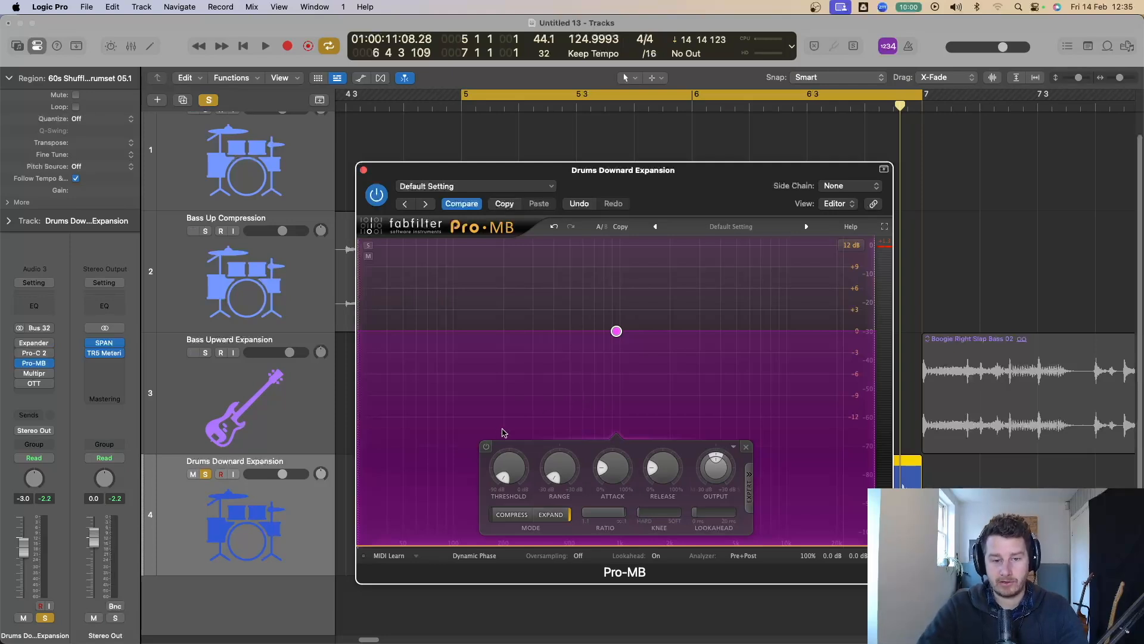
key(space)
drag(508, 479, 521, 411)
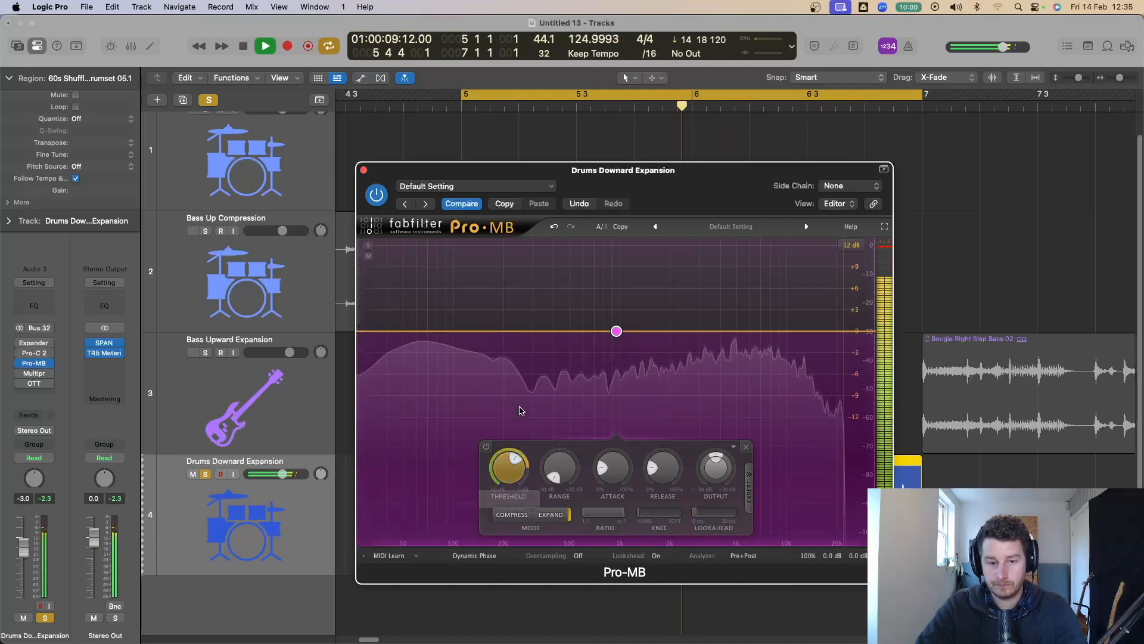
key(space)
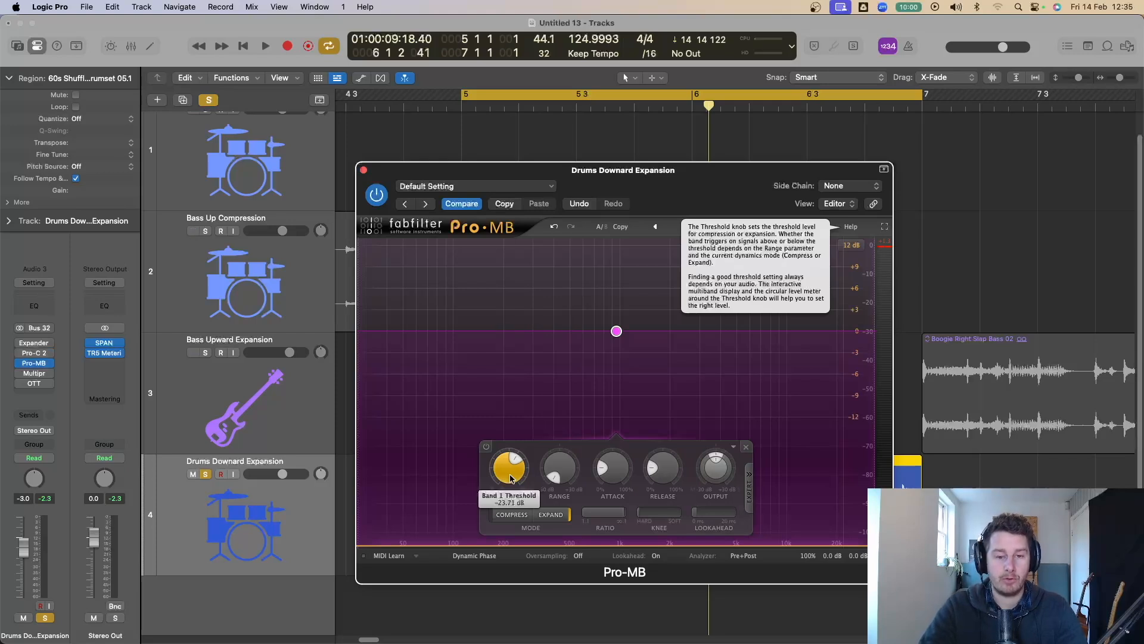
Step: Raise the threshold on to 0 dB while the drum loop plays to exaggerate the downward expansion, and stop playback
key(space)
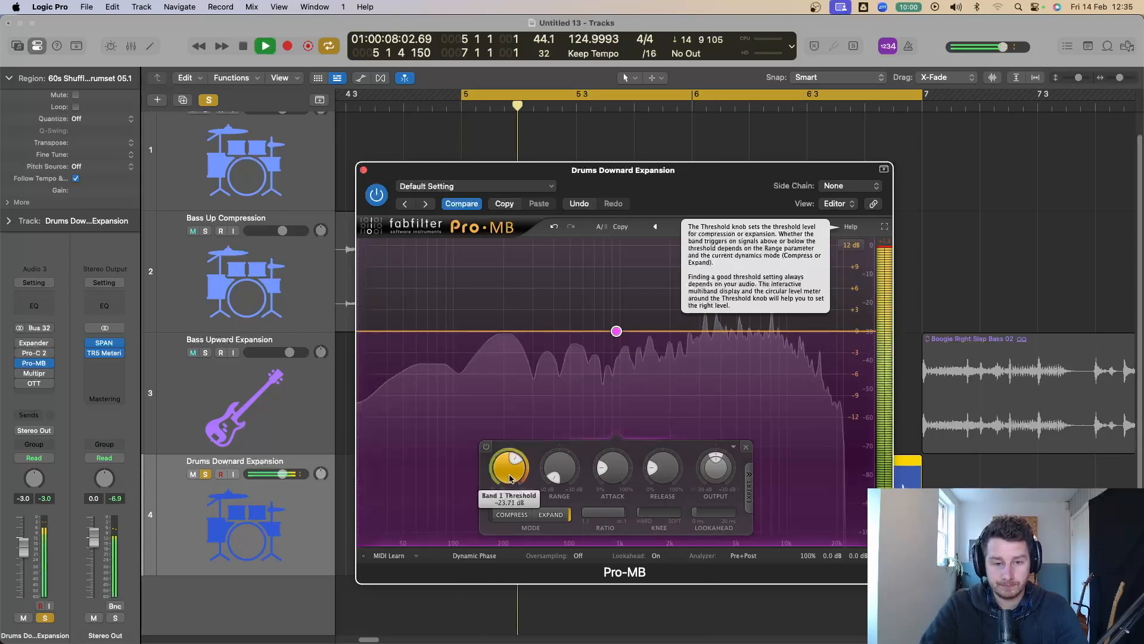
drag(510, 478, 527, 390)
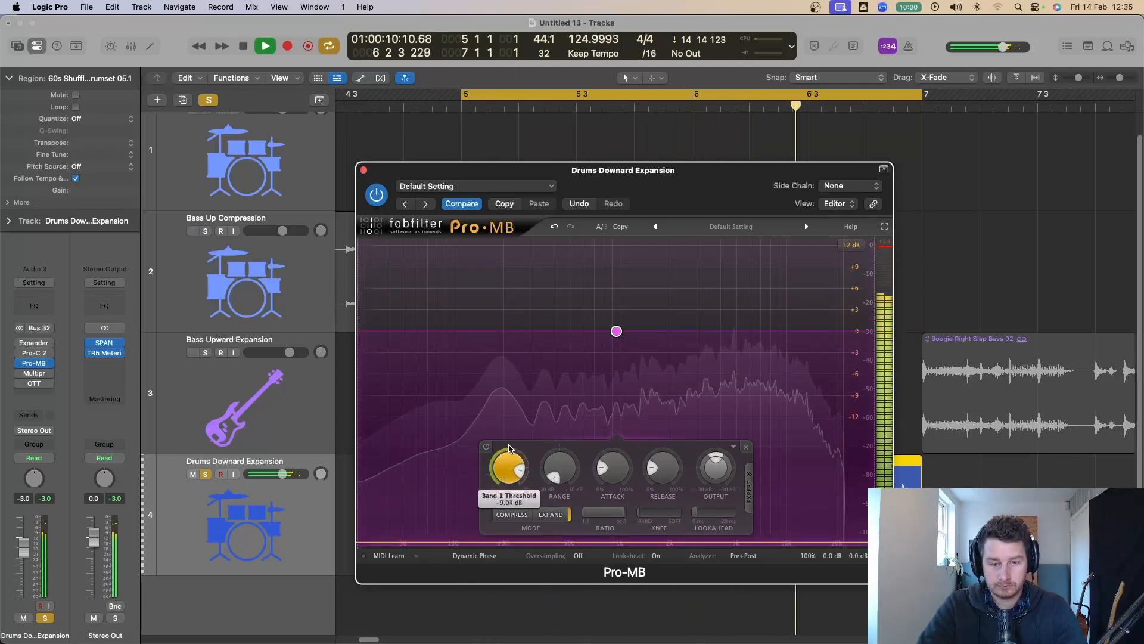
drag(508, 454, 534, 396)
key(space)
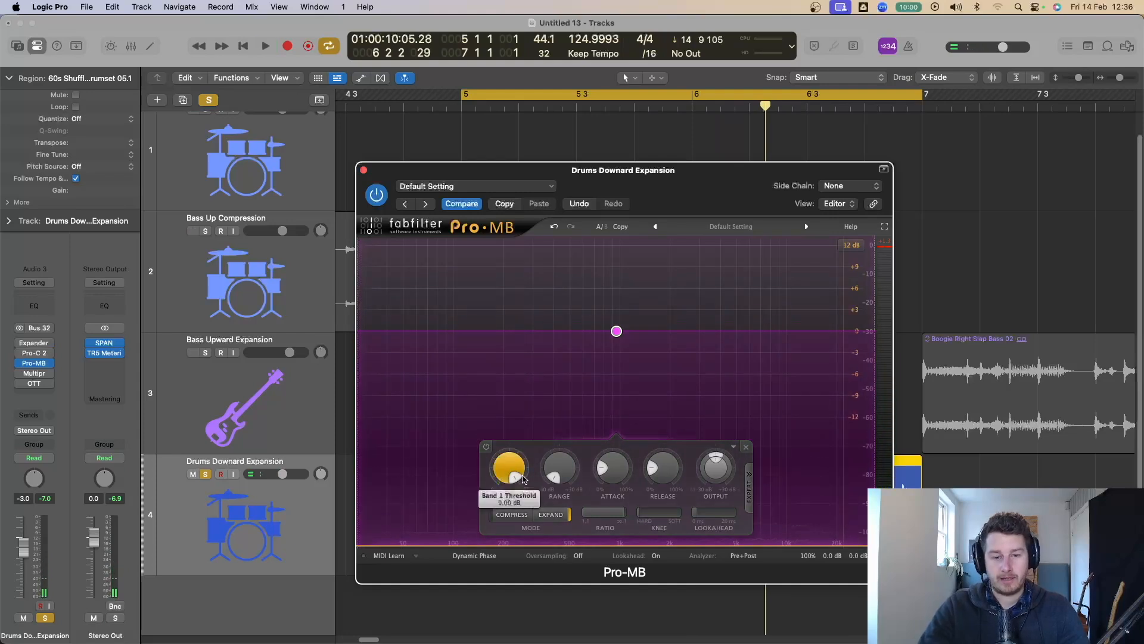
Step: Lower the threshold to about -29 dB, raise it slightly during drum playback, and audition the downward expansion again
mouse_move(516, 474)
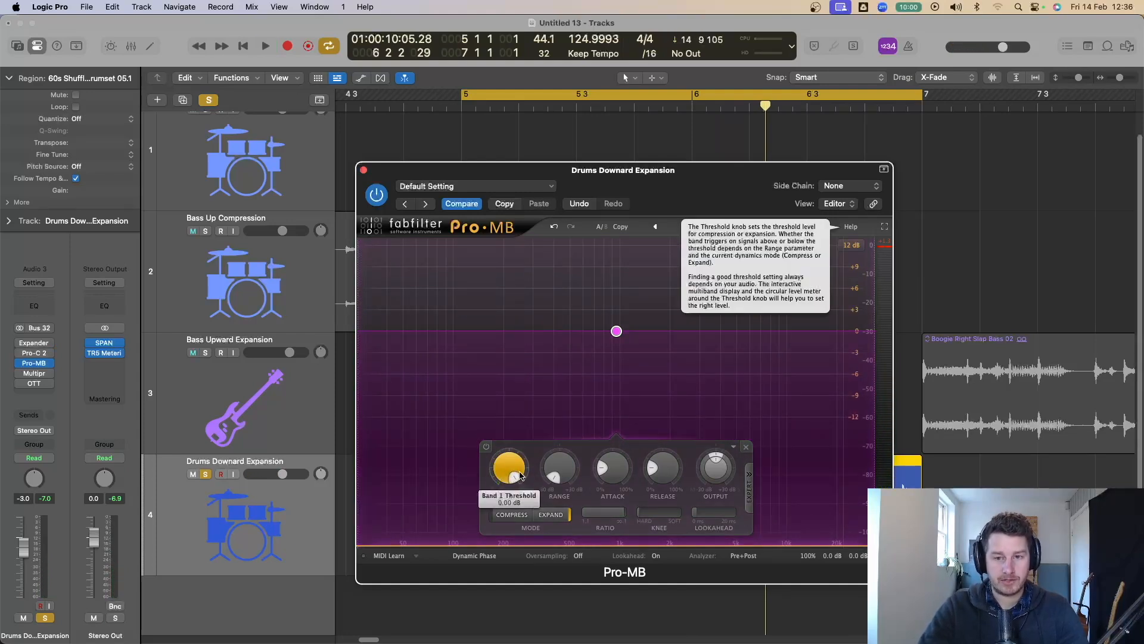
drag(516, 474, 516, 507)
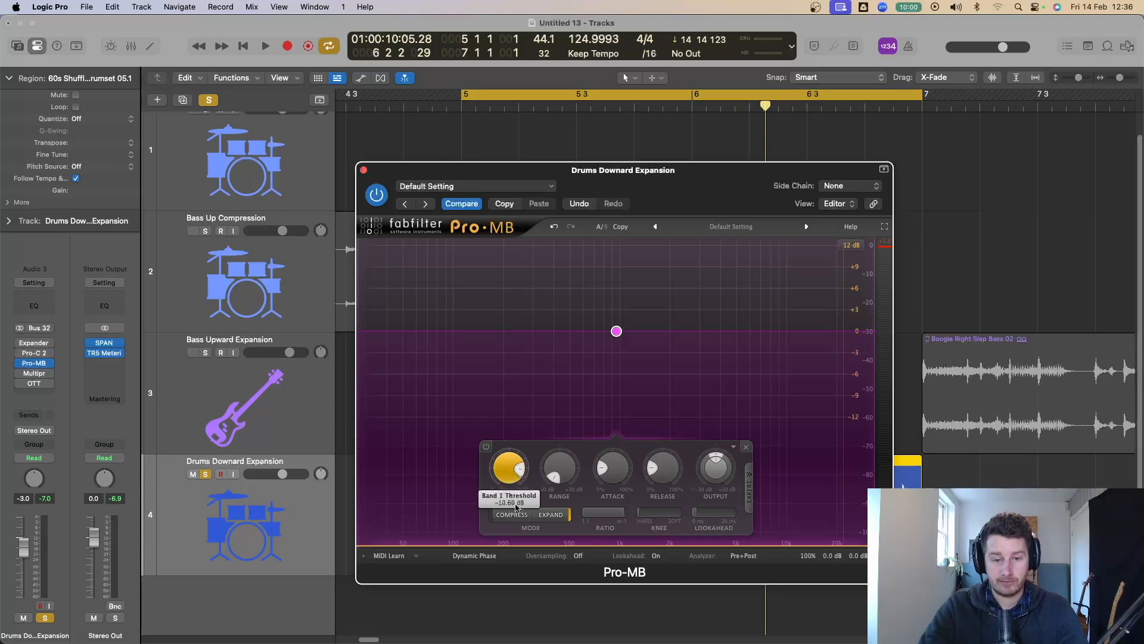
key(space)
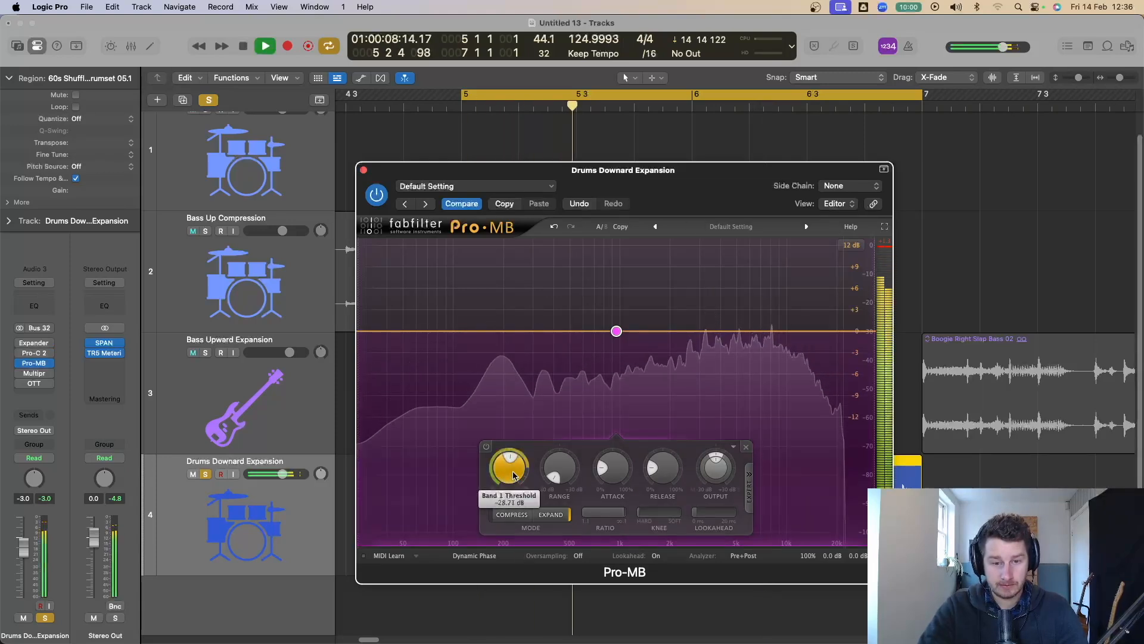
drag(514, 472, 537, 402)
key(space)
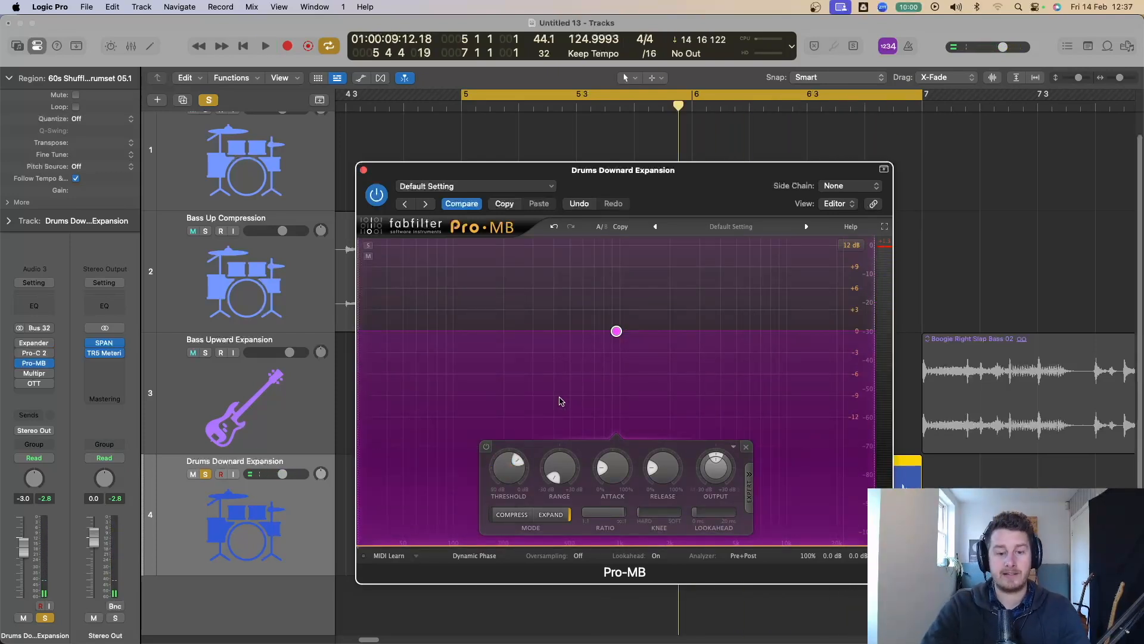
key(space)
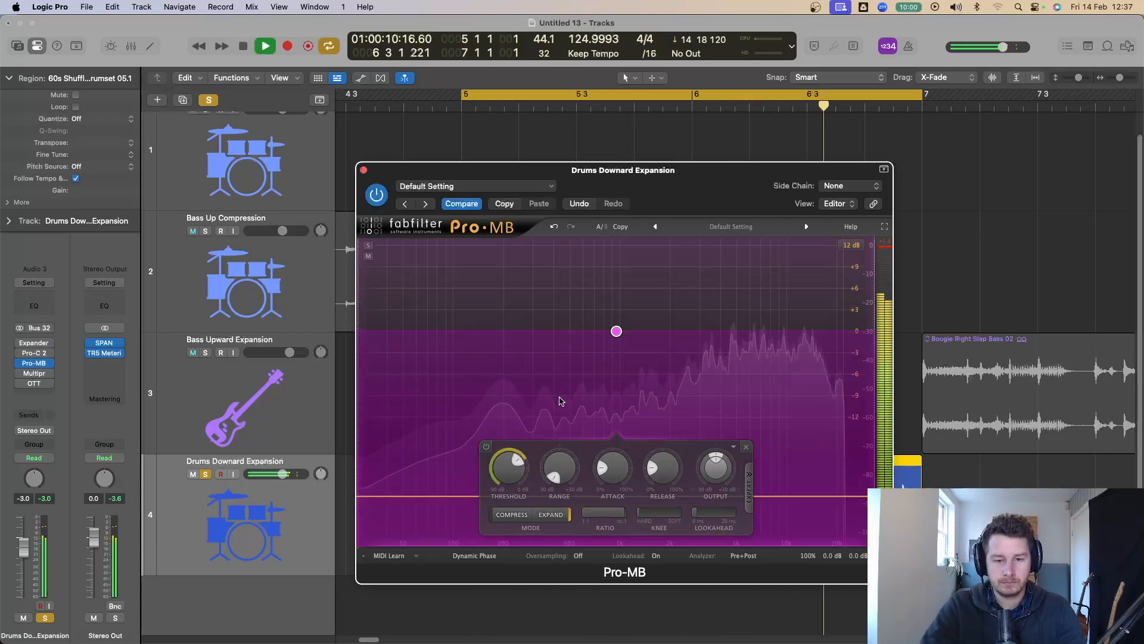
key(space)
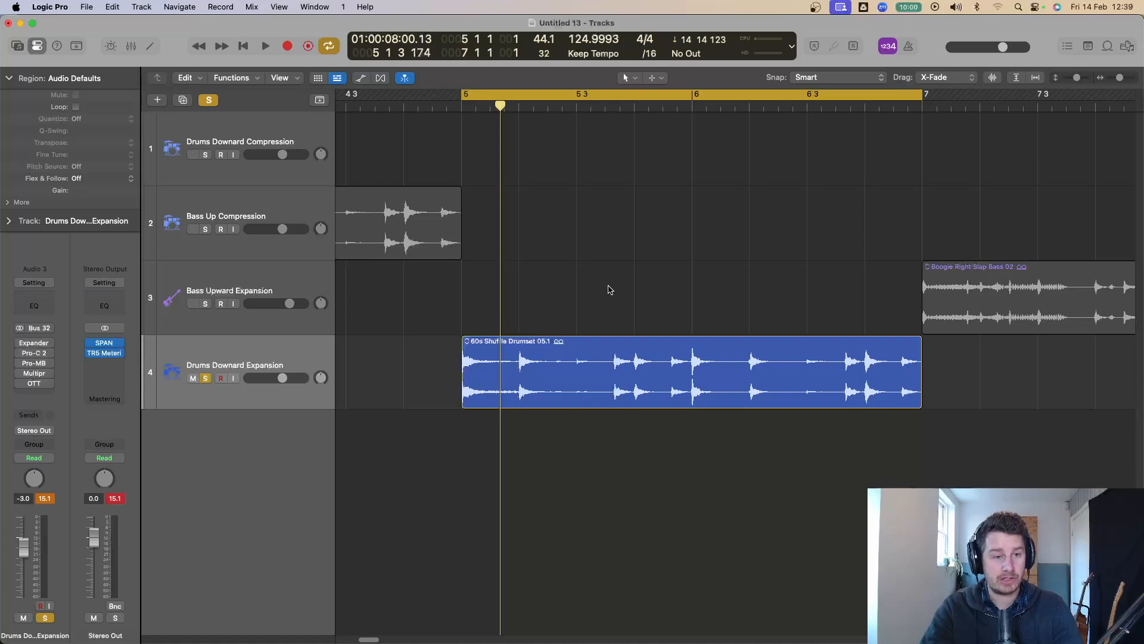
Step: Select the Drums Downard Compression track, open its Compressor to view the settings, and close it
click(260, 138)
click(31, 334)
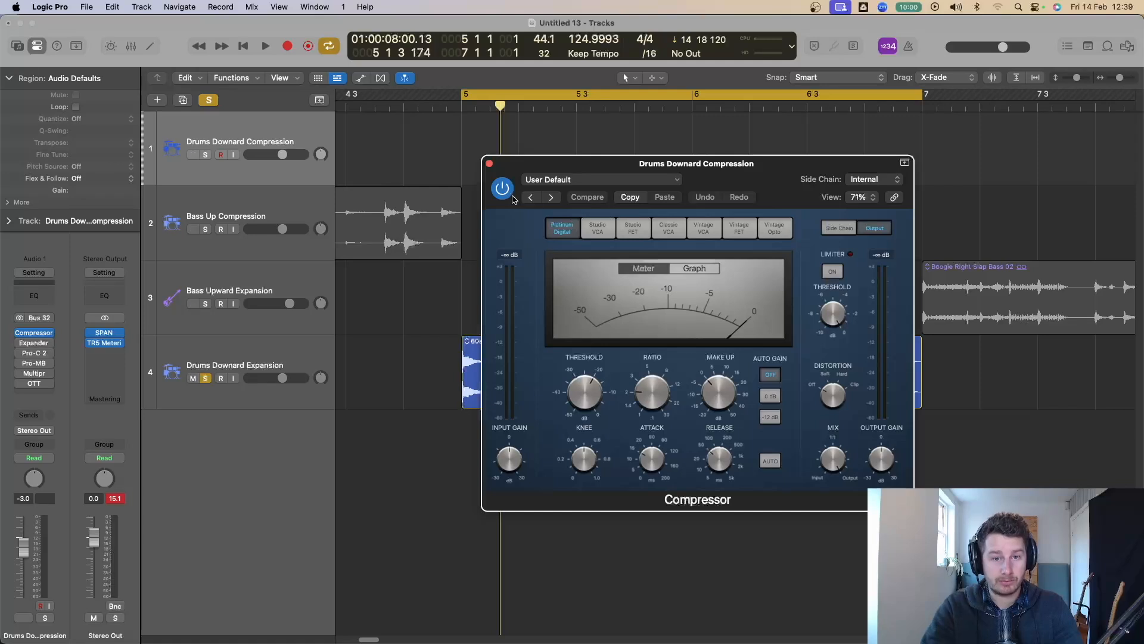
click(489, 164)
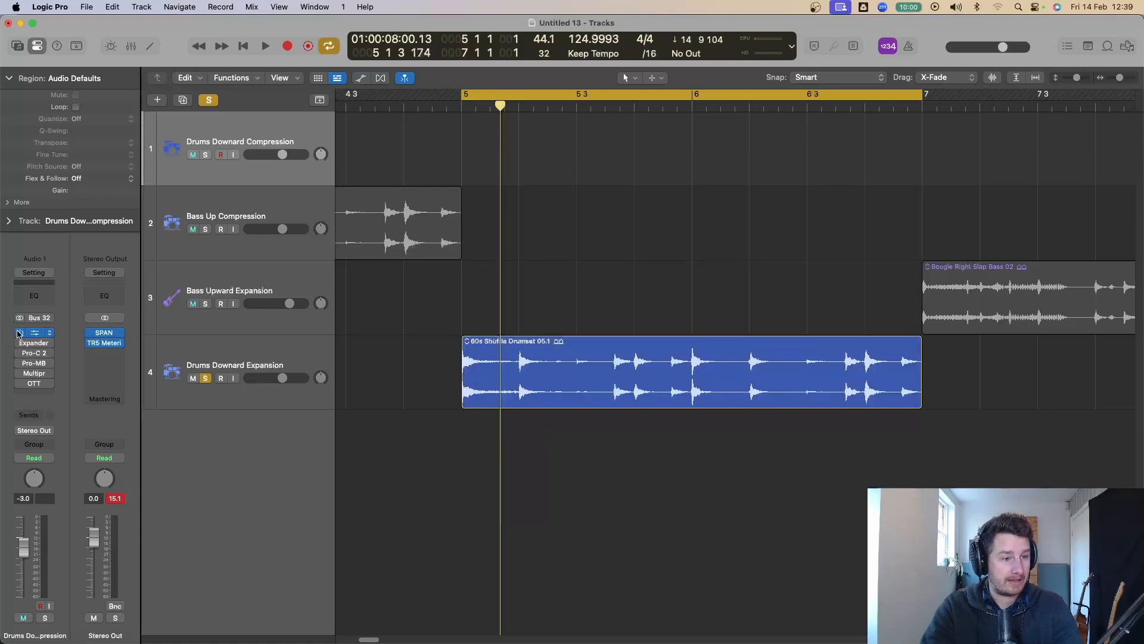
Step: Select the Drums Downard Expansion track, load the stereo Expander in its first plug-in slot, and reposition the plug-in window over the arrangement
click(211, 385)
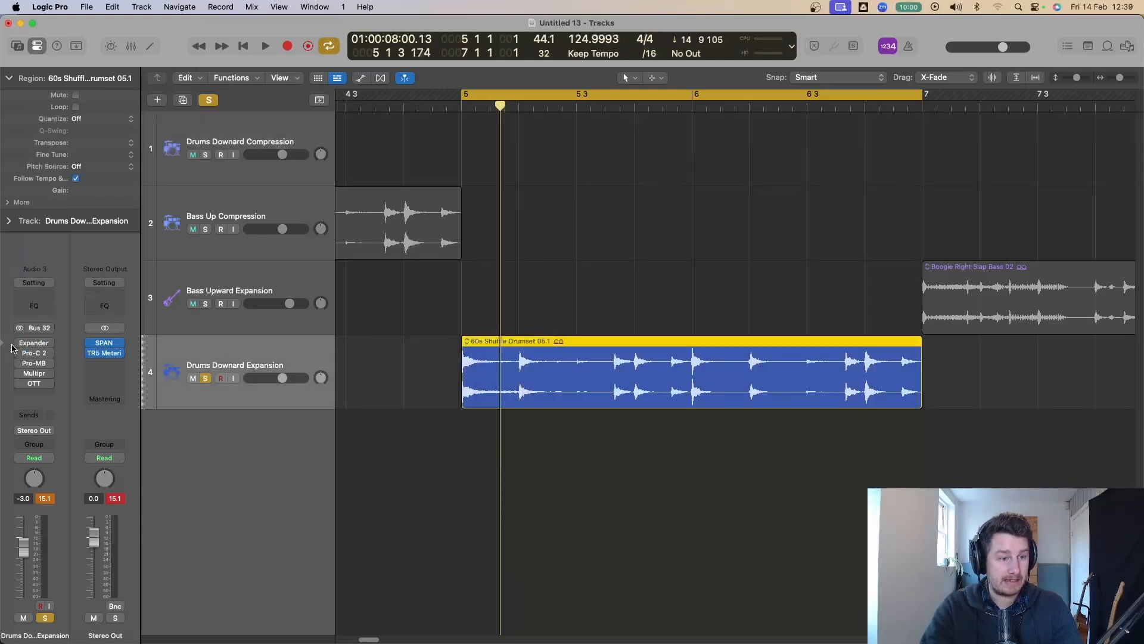
click(47, 344)
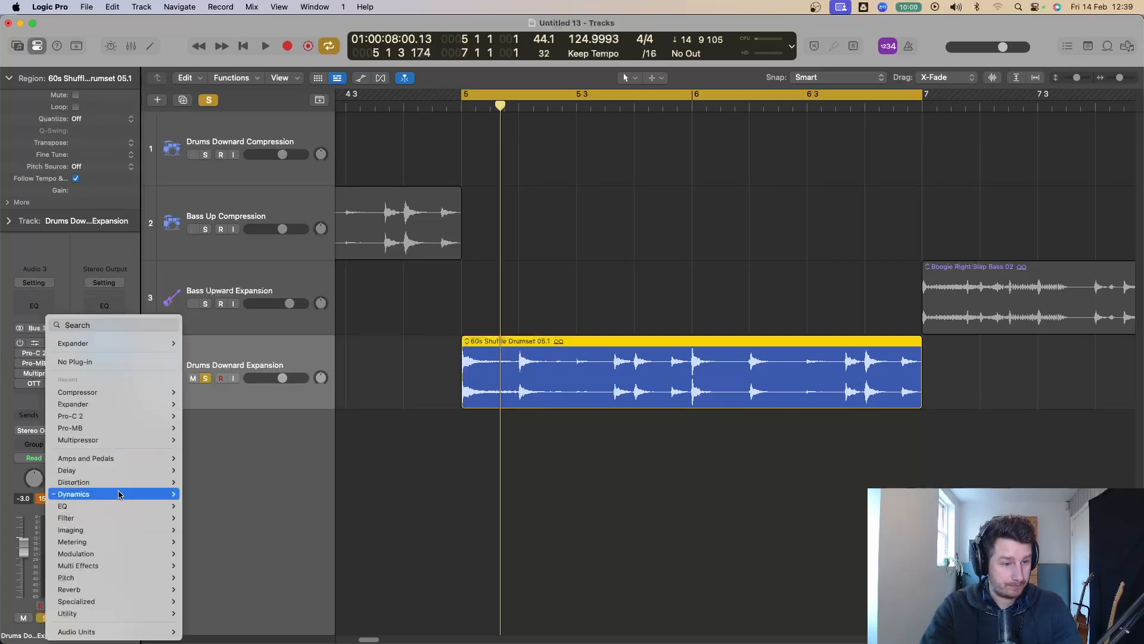
mouse_move(119, 494)
mouse_move(254, 543)
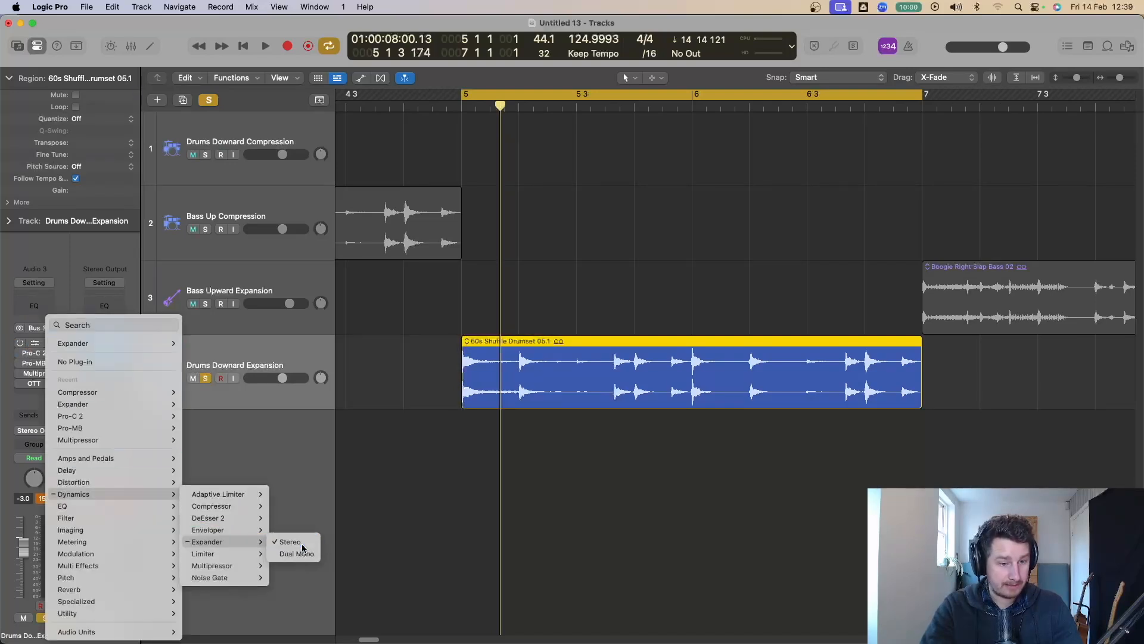
click(302, 542)
drag(614, 186, 735, 158)
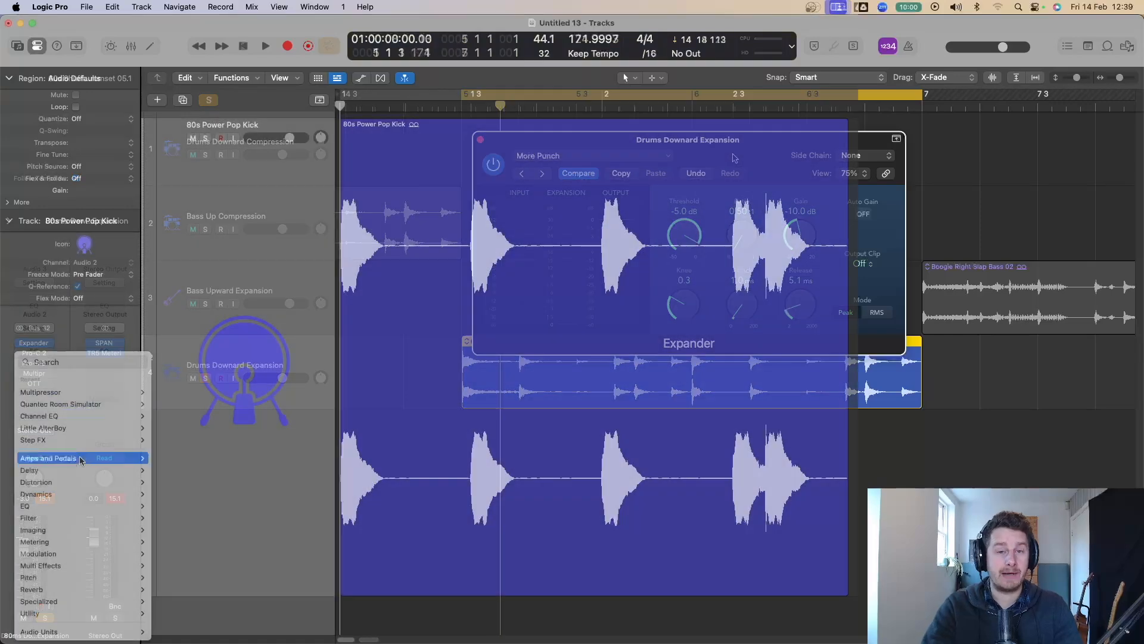
Step: Insert the stereo Multipressor from the Dynamics category on the 80s Power Pop Kick track
mouse_move(88, 498)
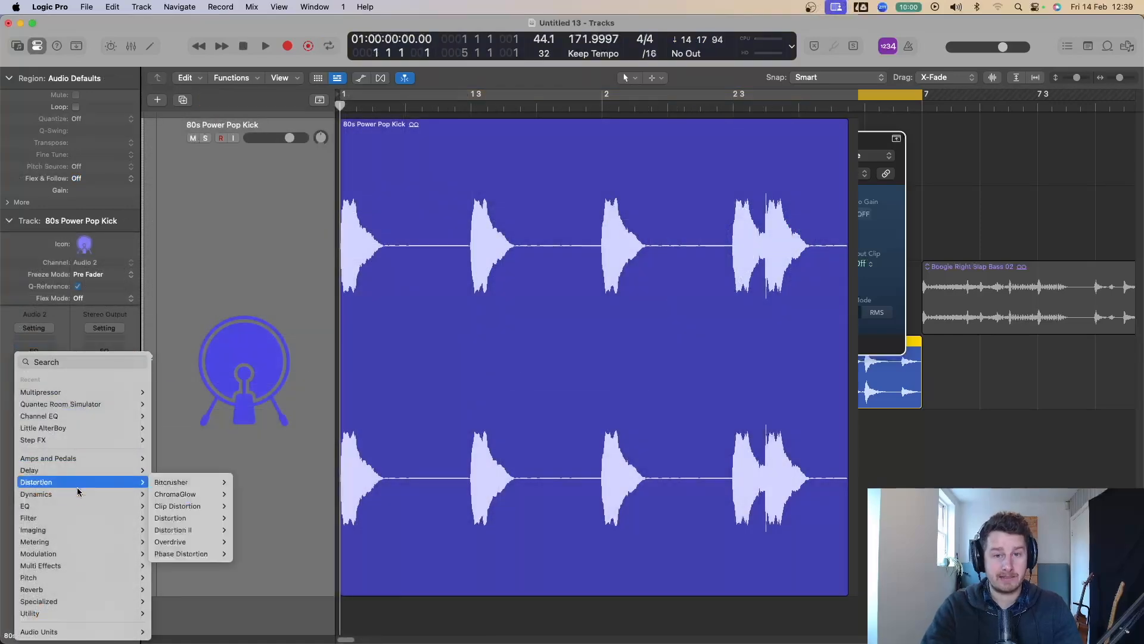
mouse_move(196, 565)
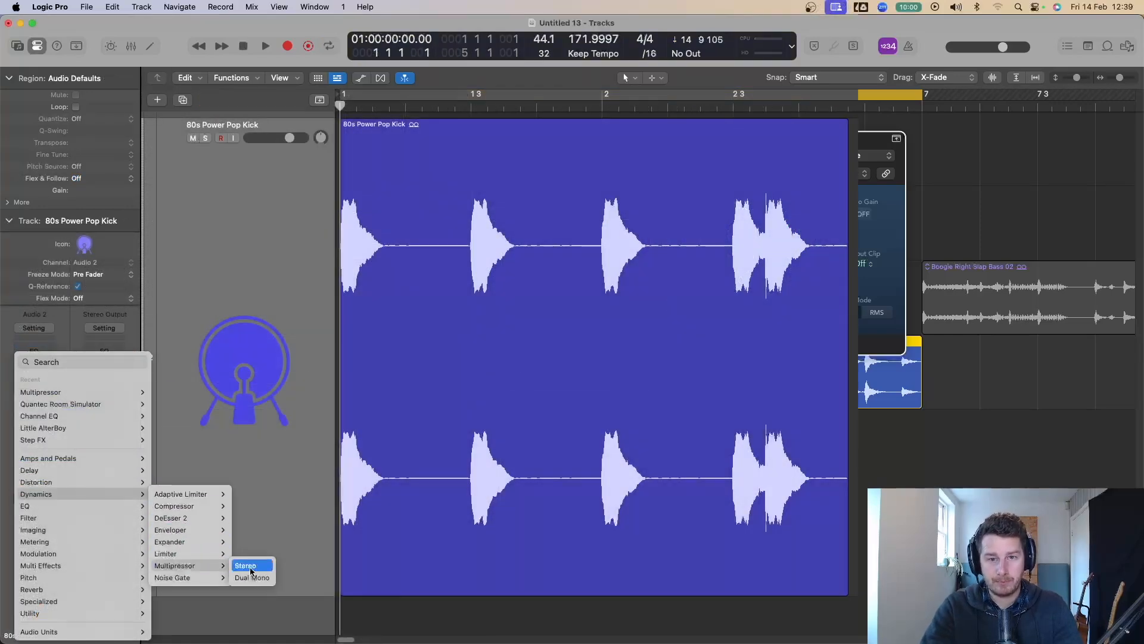
click(251, 570)
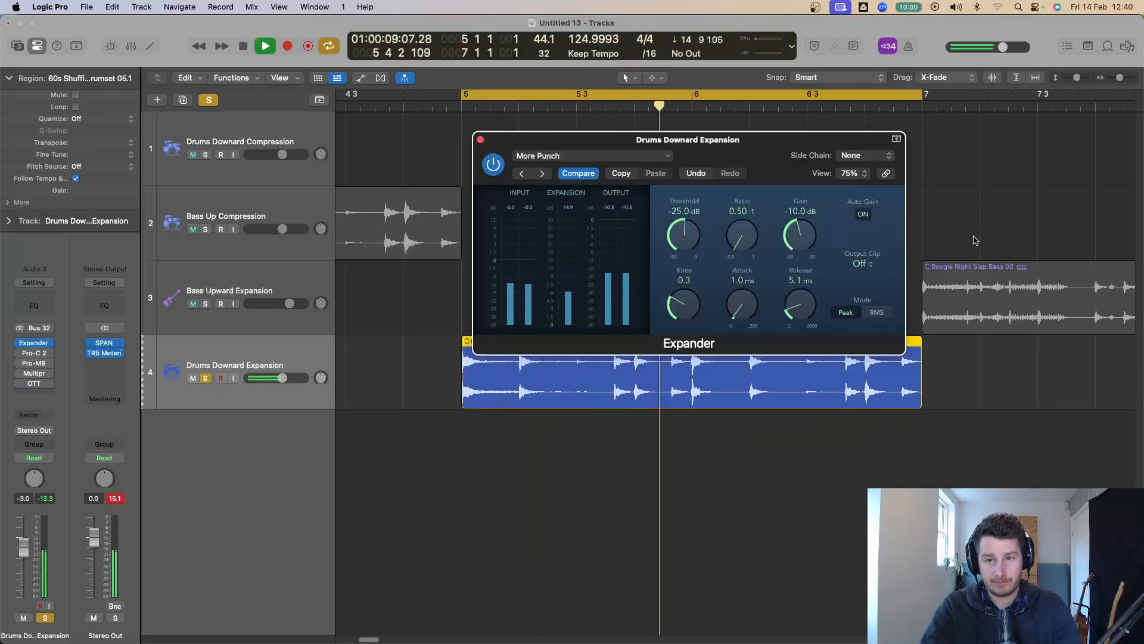
Step: Turn off the Expander's Auto Gain and lower its threshold to -30 dB on the Drums Downard Expansion track
click(864, 215)
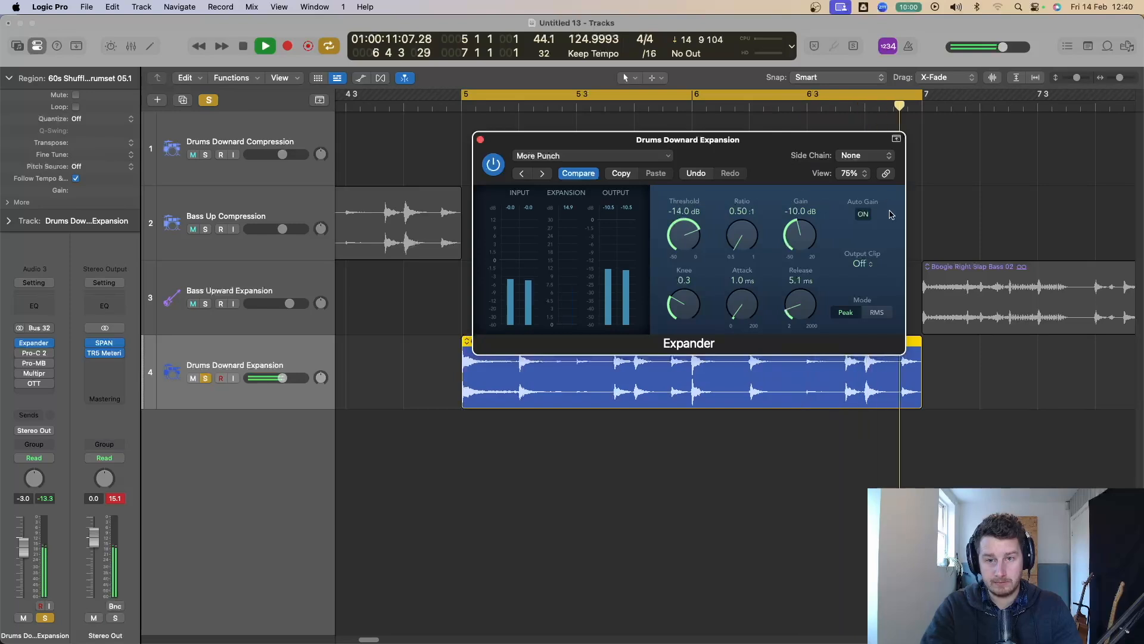
drag(684, 235, 687, 259)
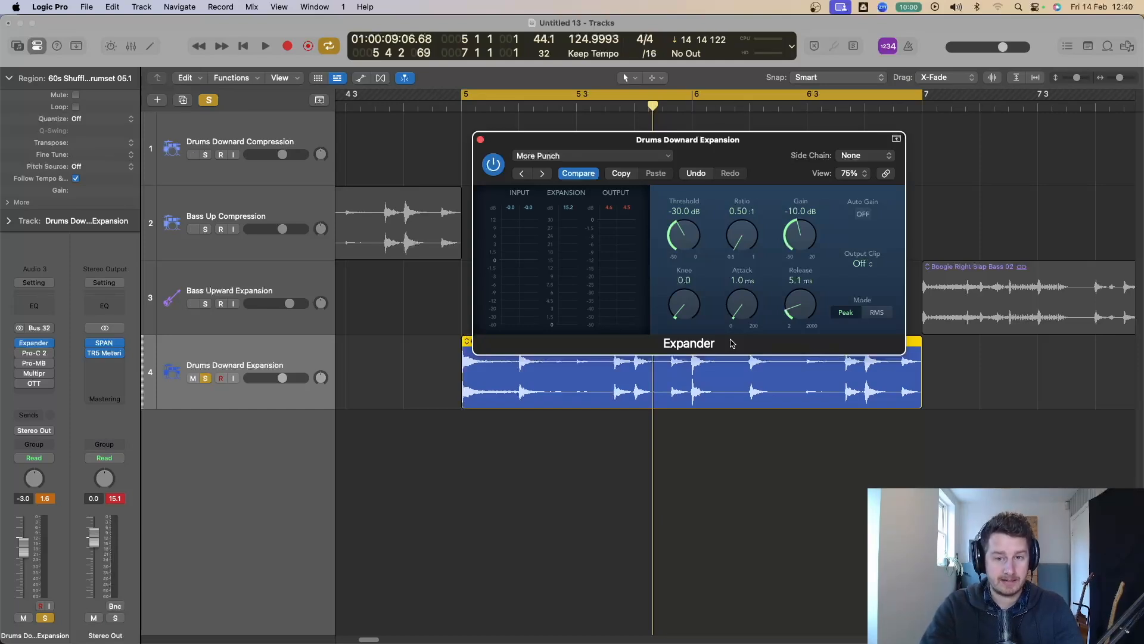
Step: Play the drum loop, toggle the Expander's bypass to compare processed and unprocessed sound, and stop playback
key(space)
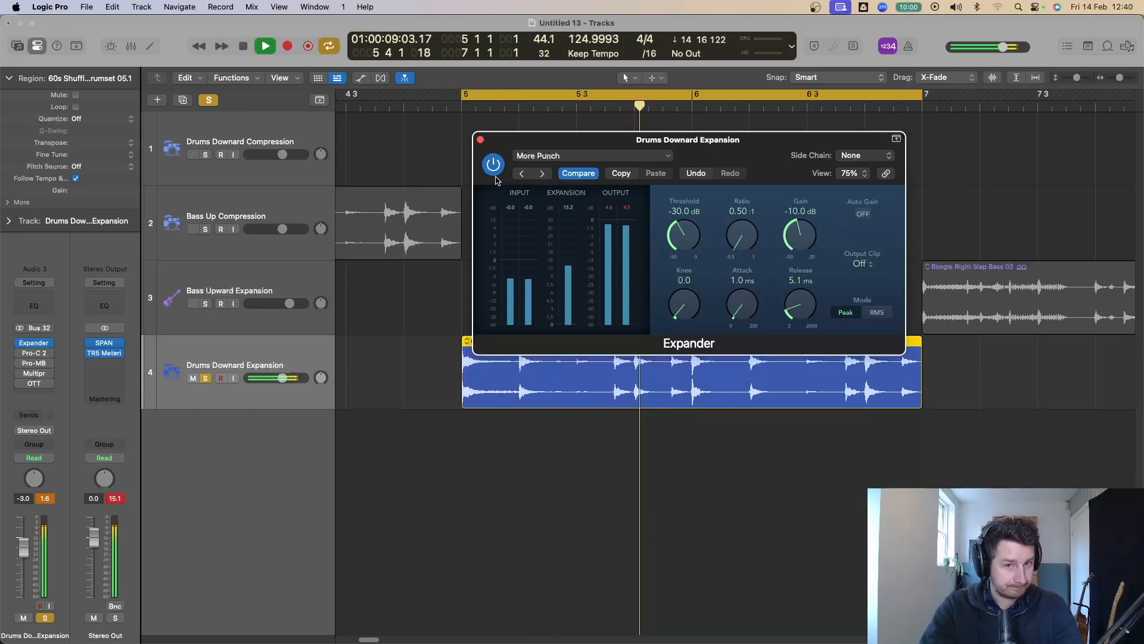
click(492, 165)
key(space)
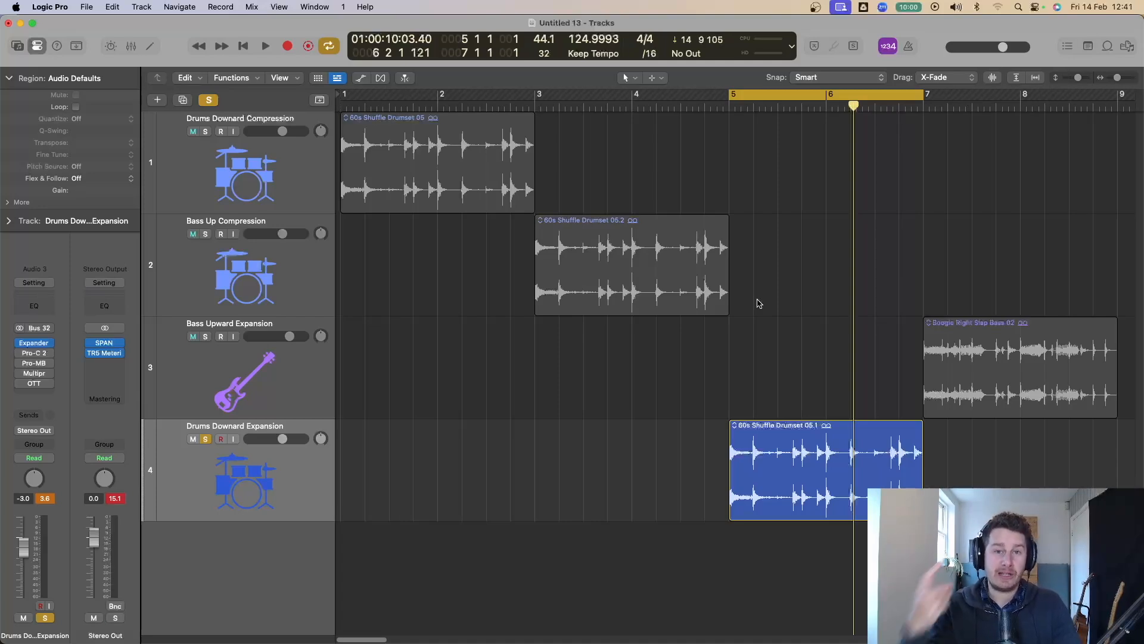
scroll(786, 356, down, 1)
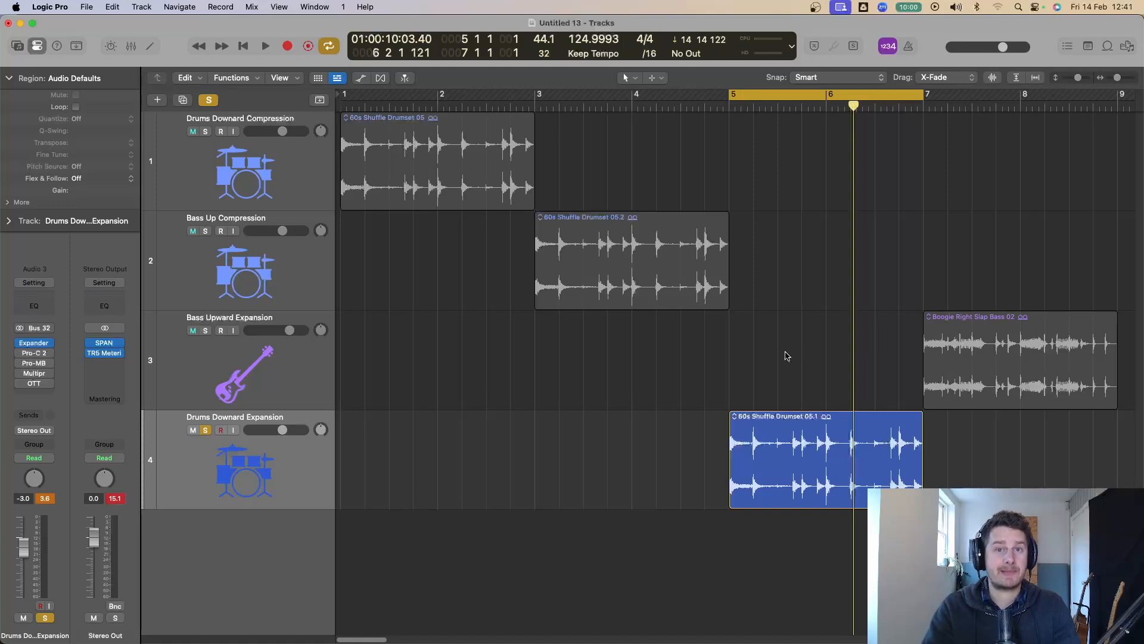